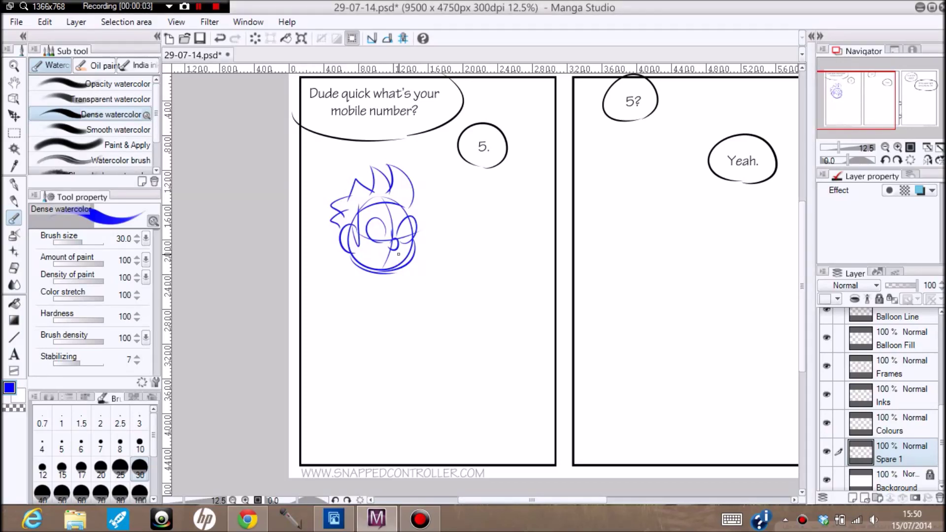
Sketch the spiky-haired character's mouth and shirt collar in blue in the first panel
drag(398, 255, 359, 263)
mouse_move(357, 272)
mouse_down()
mouse_move(381, 283)
mouse_move(363, 292)
mouse_move(376, 276)
mouse_move(349, 277)
mouse_up()
key(ctrl+z)
key(ctrl+z)
key(ctrl+z)
key(ctrl+z)
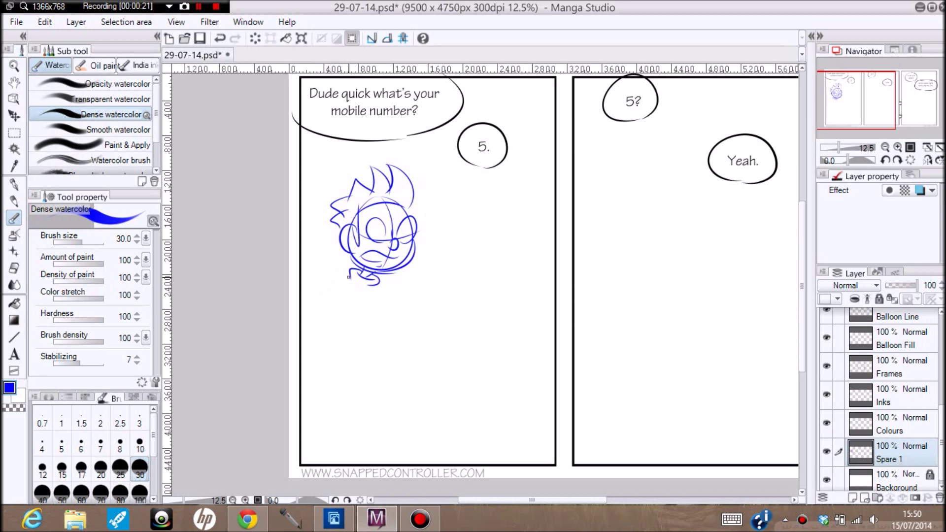
Sketch the spiky-haired character's shoulder line out to the panel border and the outer line of the other upper arm
drag(349, 277, 301, 296)
drag(373, 286, 407, 353)
drag(374, 285, 341, 380)
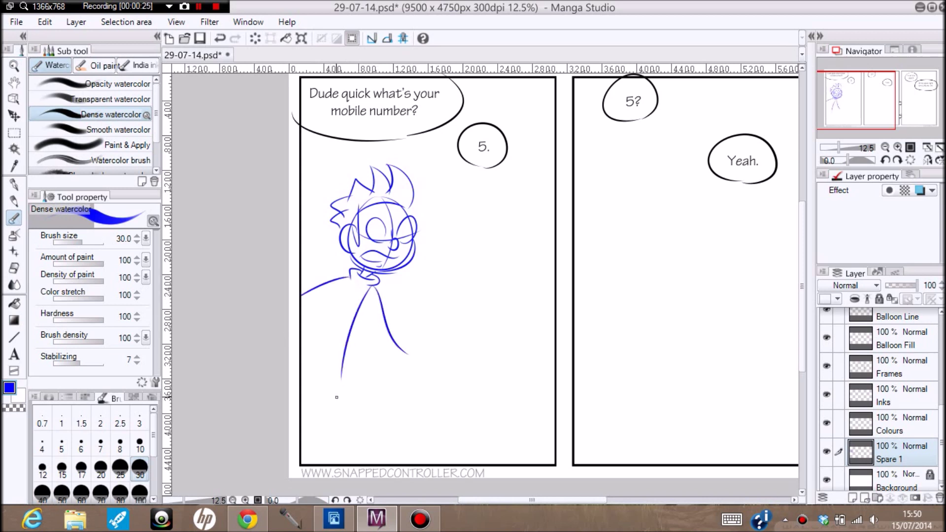
key(ctrl+z)
mouse_move(370, 285)
mouse_down()
mouse_move(365, 331)
mouse_move(328, 397)
mouse_up()
key(ctrl+z)
drag(362, 277, 301, 380)
drag(369, 286, 347, 394)
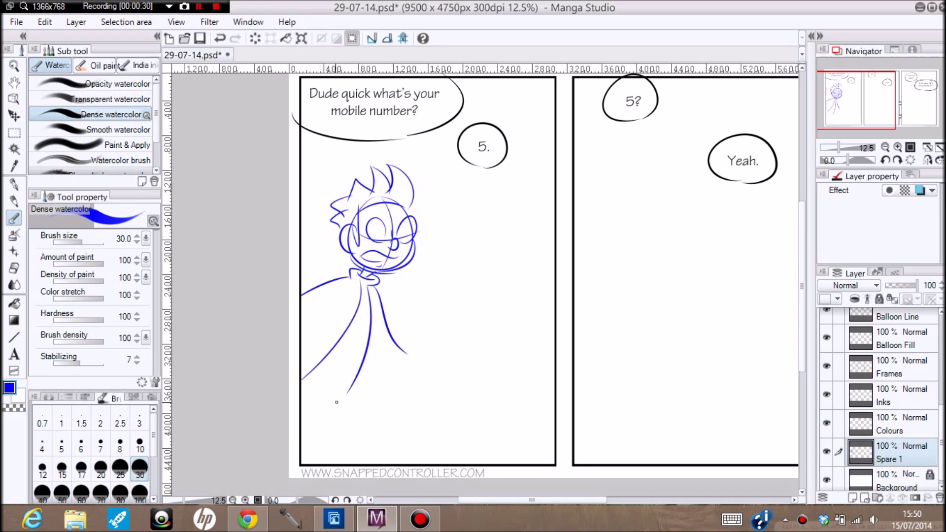
key(ctrl+z)
key(ctrl+z)
mouse_move(368, 288)
mouse_down()
mouse_move(370, 317)
mouse_move(334, 385)
mouse_up()
key(ctrl+z)
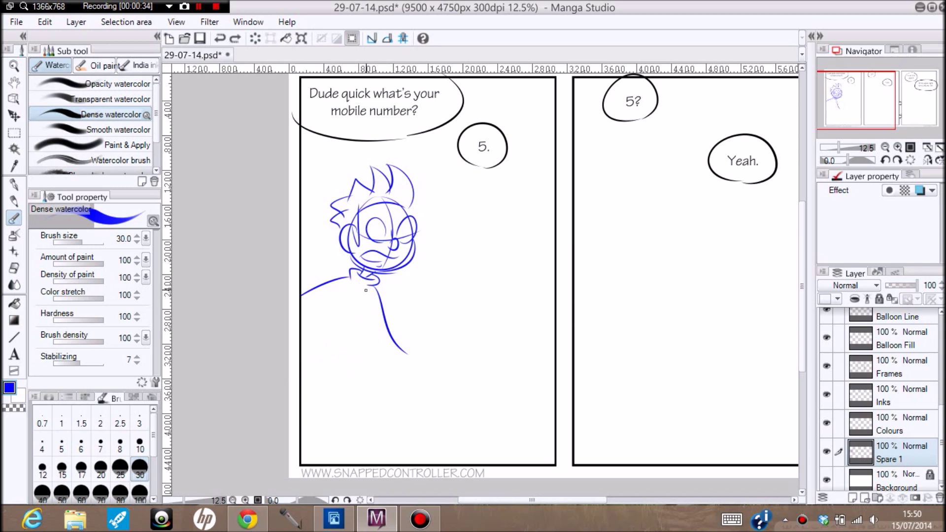
Sketch the front edge and hem of the torso, then the underside and sleeve line of the arm reaching the panel border
mouse_move(368, 289)
mouse_down()
mouse_move(367, 337)
mouse_move(322, 409)
mouse_move(300, 407)
mouse_up()
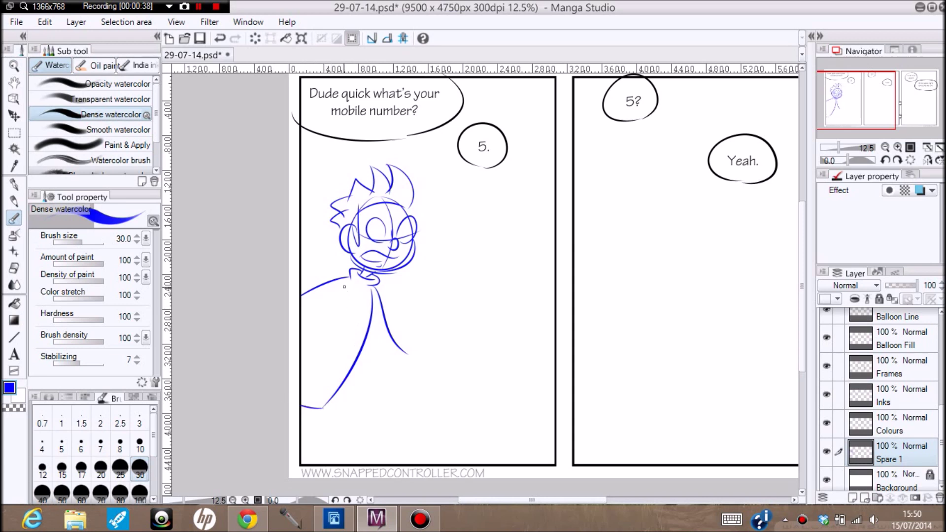
drag(344, 288, 302, 348)
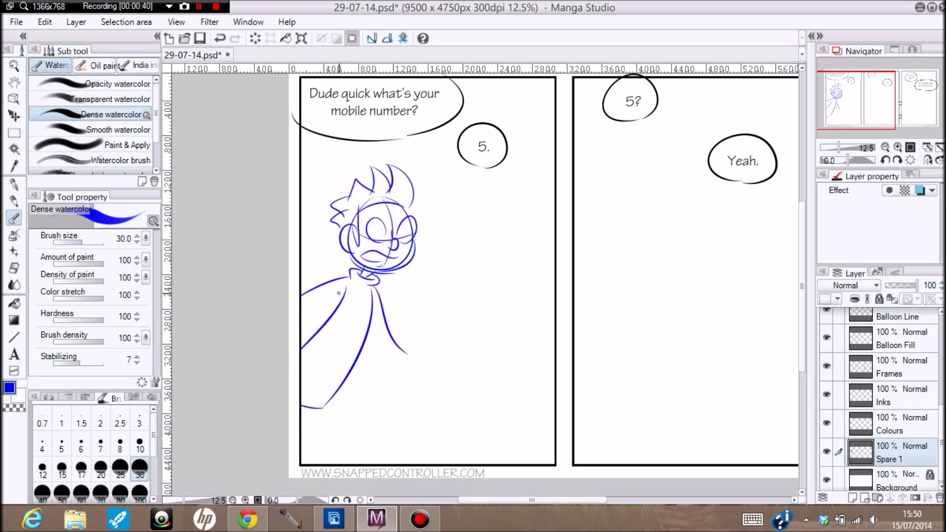
drag(339, 305, 275, 334)
Sketch the emblem with a small central circle on the front of the shirt
mouse_move(338, 321)
mouse_down()
mouse_move(364, 327)
mouse_move(329, 329)
mouse_move(365, 338)
mouse_move(320, 346)
mouse_move(317, 358)
mouse_up()
key(ctrl+z)
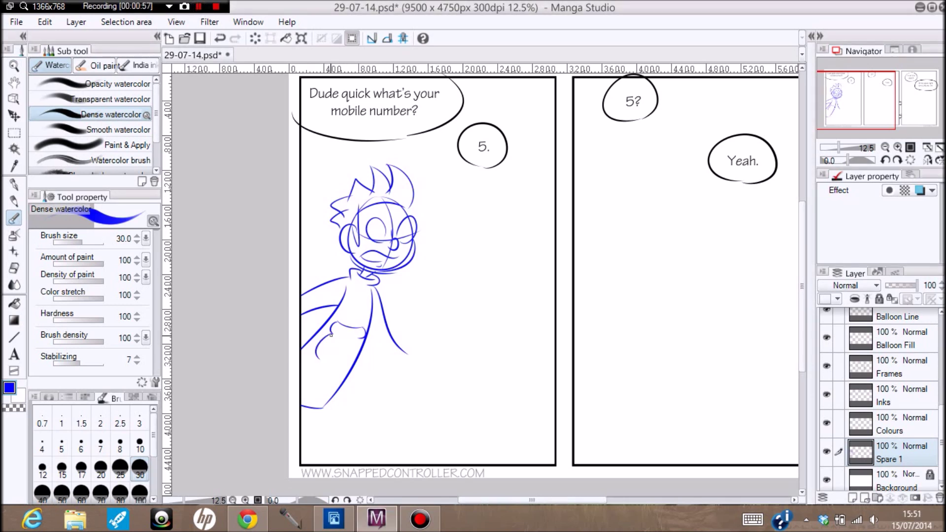
mouse_move(331, 334)
mouse_down()
mouse_move(316, 364)
mouse_move(336, 340)
mouse_move(353, 342)
mouse_move(342, 376)
mouse_up()
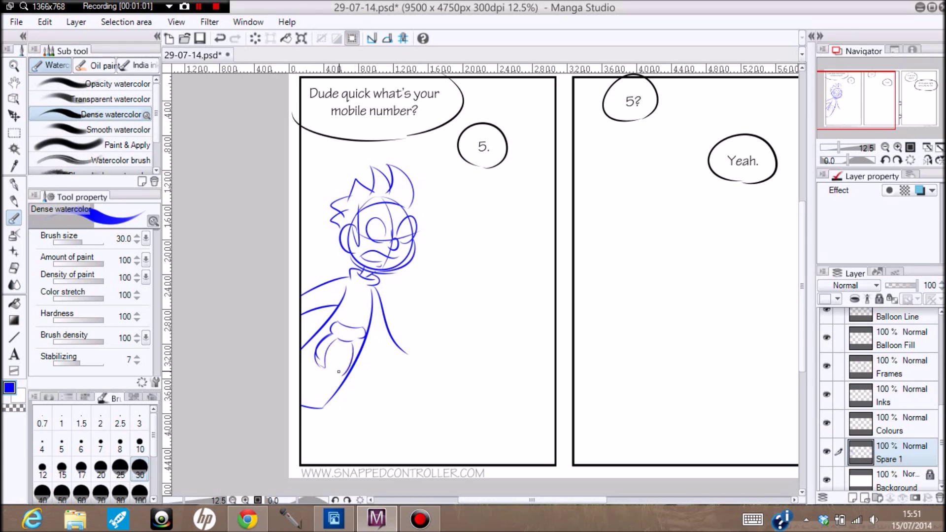
key(ctrl+z)
mouse_move(363, 337)
mouse_down()
mouse_move(322, 384)
mouse_move(354, 370)
mouse_move(361, 334)
mouse_move(347, 374)
mouse_move(339, 353)
mouse_up()
Sketch a short leg line running from the shirt hem down to the side border of the first panel
drag(322, 417, 302, 464)
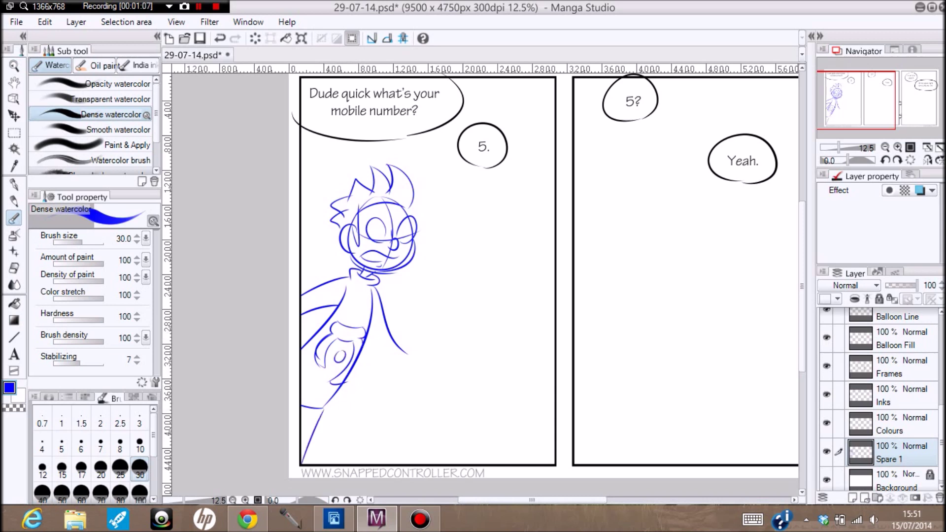
key(ctrl+z)
drag(322, 412, 337, 465)
key(ctrl+z)
drag(324, 412, 322, 465)
key(ctrl+z)
drag(323, 411, 302, 441)
Sketch the bent elbow and raised forearm of the spiky-haired character's free arm
drag(367, 336, 388, 363)
mouse_move(386, 359)
mouse_down()
mouse_move(396, 367)
mouse_move(449, 334)
mouse_up()
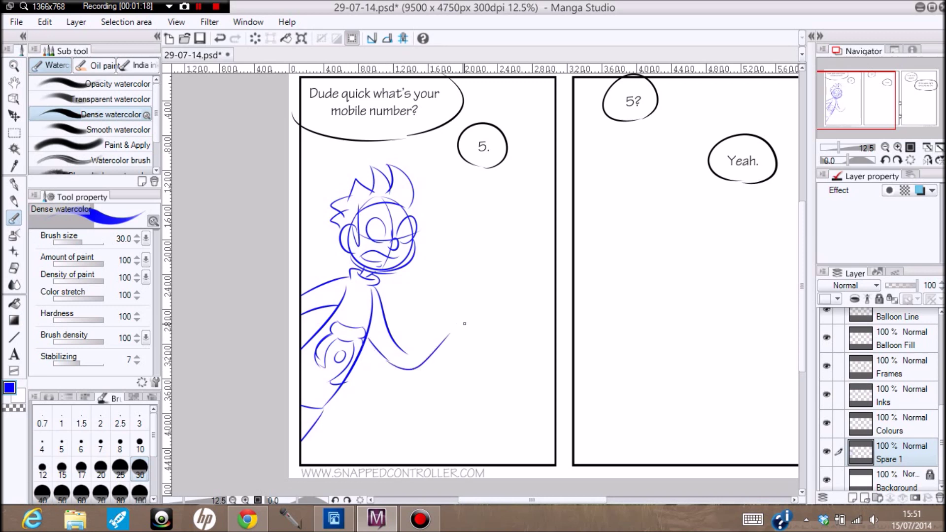
key(ctrl+z)
mouse_move(404, 355)
mouse_down()
mouse_move(442, 313)
mouse_move(453, 331)
mouse_move(413, 367)
mouse_up()
key(ctrl+z)
drag(456, 317, 413, 382)
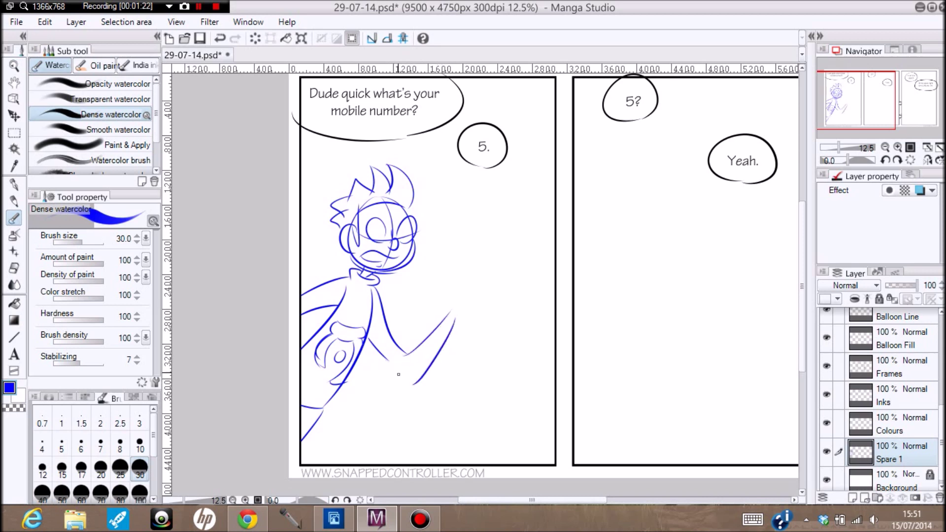
key(ctrl+z)
mouse_move(454, 318)
mouse_down()
mouse_move(403, 370)
mouse_move(388, 365)
mouse_up()
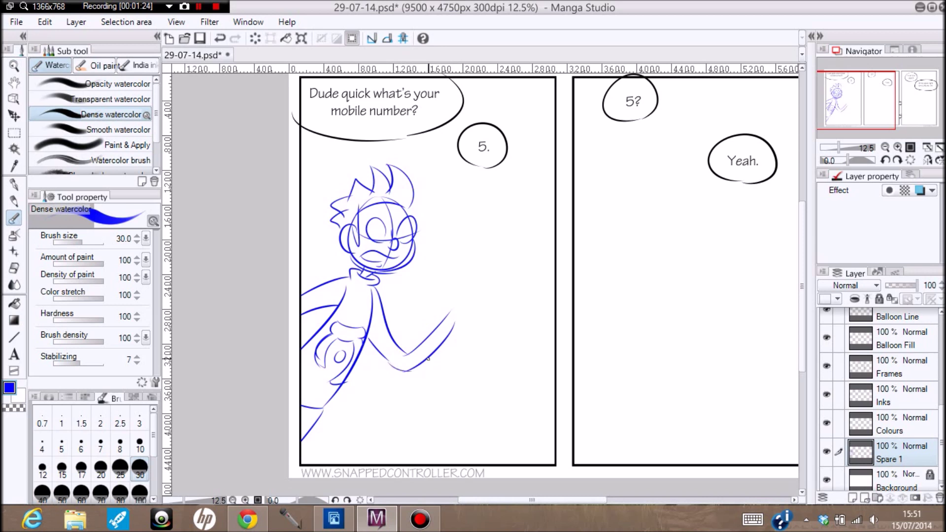
Sketch the open hand with thumb, palm and spread fingers at the end of the raised forearm
mouse_move(449, 312)
mouse_down()
mouse_move(443, 340)
mouse_move(455, 314)
mouse_move(438, 347)
mouse_move(413, 367)
mouse_up()
key(ctrl+z)
mouse_move(452, 307)
mouse_down()
mouse_move(457, 286)
mouse_move(448, 293)
mouse_move(454, 302)
mouse_up()
key(ctrl+z)
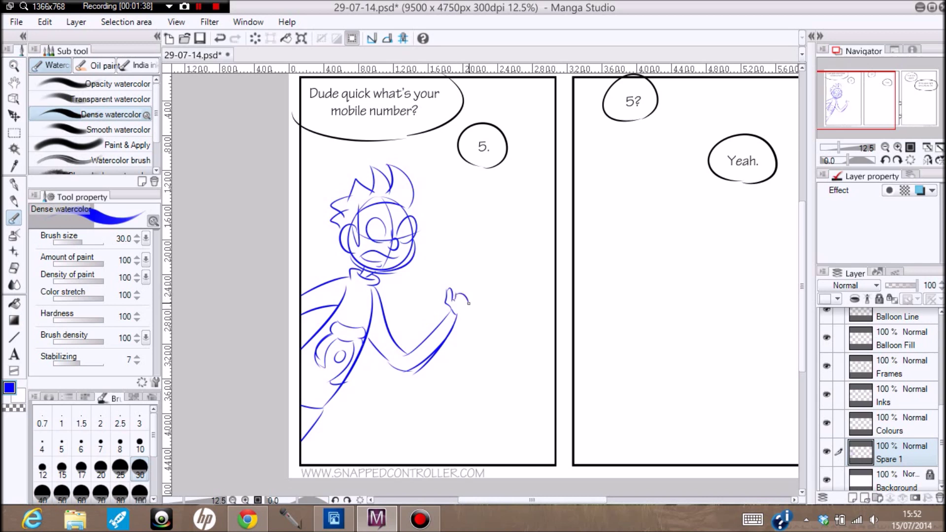
drag(460, 313, 468, 305)
drag(458, 285, 462, 273)
key(ctrl+z)
drag(458, 284, 460, 275)
drag(473, 272, 469, 306)
key(ctrl+z)
drag(462, 297, 461, 314)
Sketch an egg-shaped head with face guidelines for a second character in the lower corner of the first panel
mouse_move(510, 344)
mouse_down()
mouse_move(530, 414)
mouse_move(513, 343)
mouse_up()
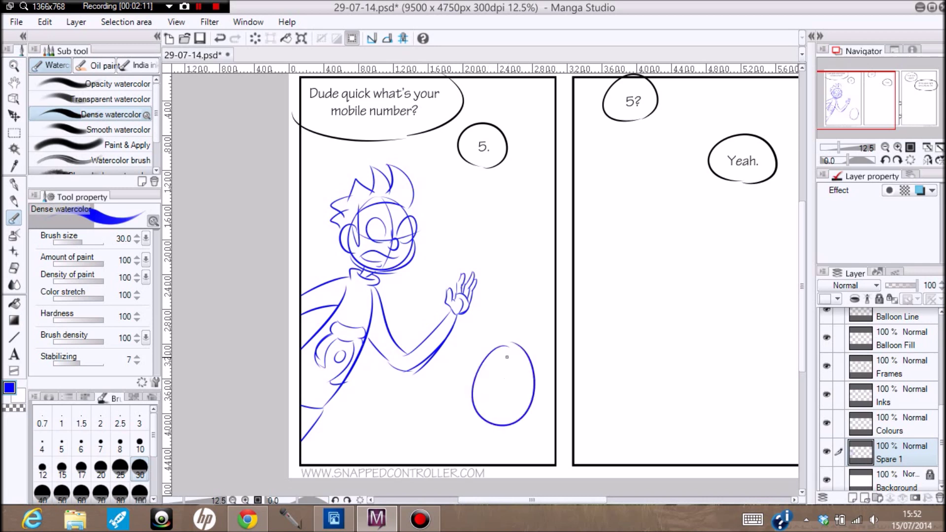
mouse_move(475, 390)
mouse_down()
mouse_move(531, 378)
mouse_move(505, 401)
mouse_move(511, 430)
mouse_up()
drag(534, 391, 501, 430)
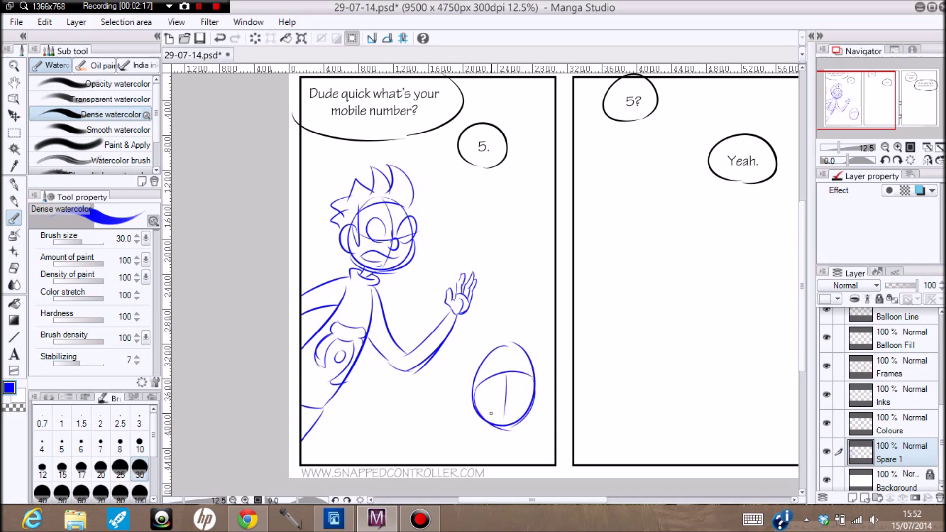
Sketch the second character's eyes and nose along the face guidelines
mouse_move(479, 397)
mouse_down()
mouse_move(530, 400)
mouse_move(480, 408)
mouse_move(528, 415)
mouse_move(513, 401)
mouse_move(528, 418)
mouse_move(509, 416)
mouse_up()
key(ctrl+z)
key(ctrl+z)
key(ctrl+z)
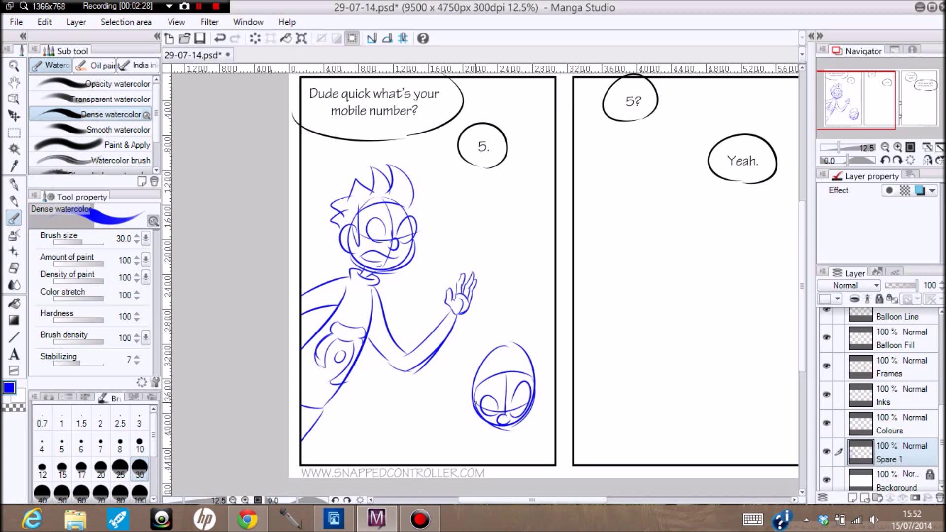
Sketch the second character's jaw and chin extending below the head oval
mouse_move(473, 395)
mouse_down()
mouse_move(472, 420)
mouse_move(478, 387)
mouse_move(482, 449)
mouse_up()
key(ctrl+z)
key(ctrl+z)
mouse_move(472, 404)
mouse_down()
mouse_move(485, 439)
mouse_move(527, 427)
mouse_move(528, 438)
mouse_move(539, 410)
mouse_up()
key(ctrl+z)
key(ctrl+z)
key(ctrl+z)
key(ctrl+z)
key(ctrl+z)
key(ctrl+z)
key(ctrl+z)
mouse_move(485, 441)
mouse_down()
mouse_move(527, 442)
mouse_move(476, 413)
mouse_move(487, 448)
mouse_up()
key(ctrl+z)
drag(533, 413, 524, 449)
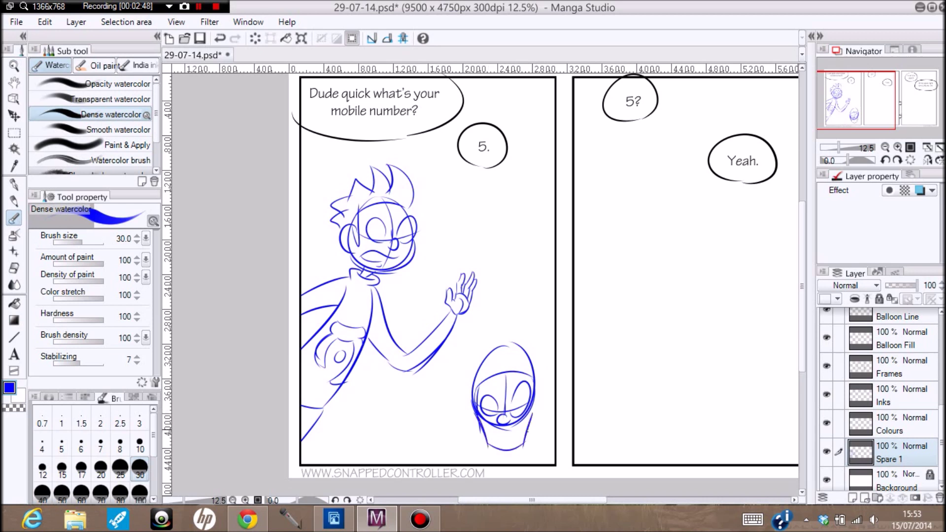
Sketch the second character's fringe, hair bun and one ear
mouse_move(538, 390)
mouse_down()
mouse_move(545, 405)
mouse_move(534, 419)
mouse_move(539, 377)
mouse_up()
mouse_move(500, 361)
mouse_down()
mouse_move(488, 372)
mouse_move(516, 367)
mouse_move(513, 342)
mouse_move(536, 356)
mouse_move(542, 390)
mouse_up()
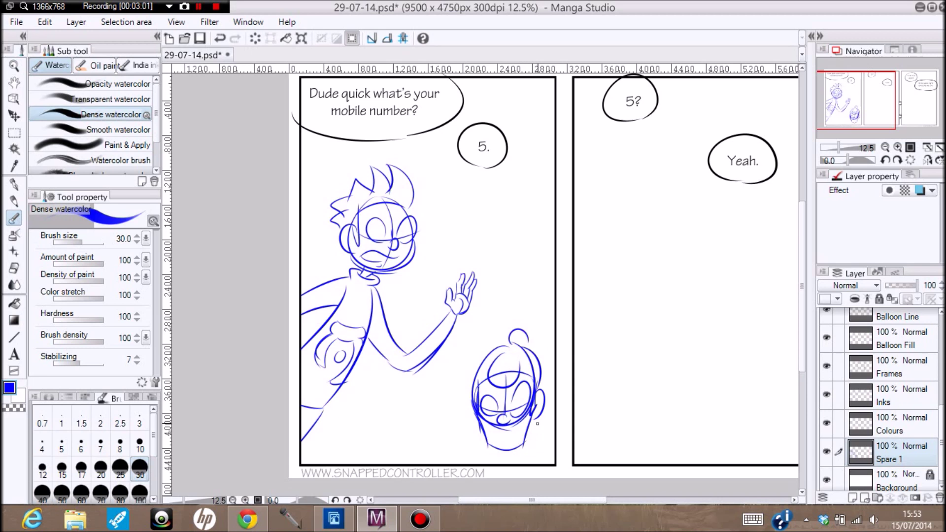
Sketch the second character's mouth, shoulders and neckline down to the panel's bottom border
drag(498, 431, 556, 464)
drag(487, 437, 440, 465)
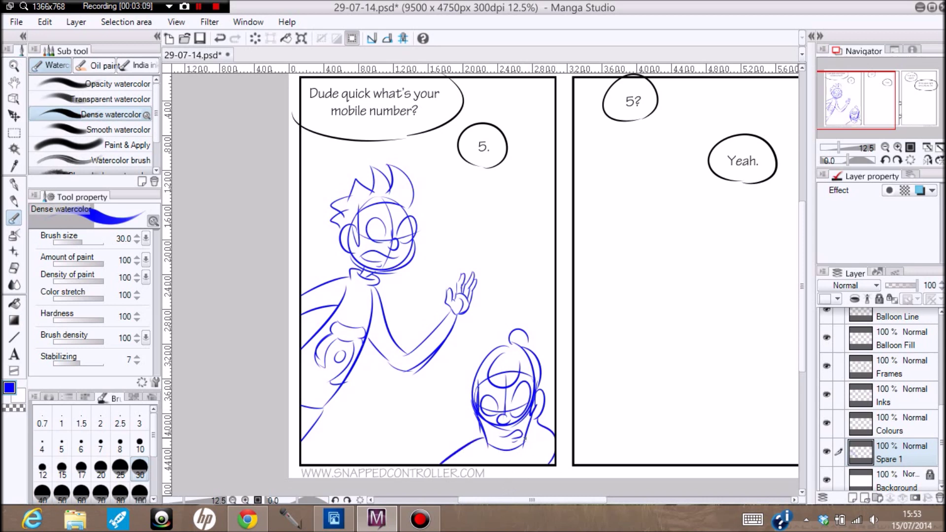
drag(526, 439, 555, 457)
mouse_move(489, 446)
mouse_down()
mouse_move(489, 466)
mouse_move(467, 466)
mouse_up()
key(ctrl+z)
Sketch the second character's other ear and the outer hair contour, and fill out the hair bun
drag(471, 395, 476, 419)
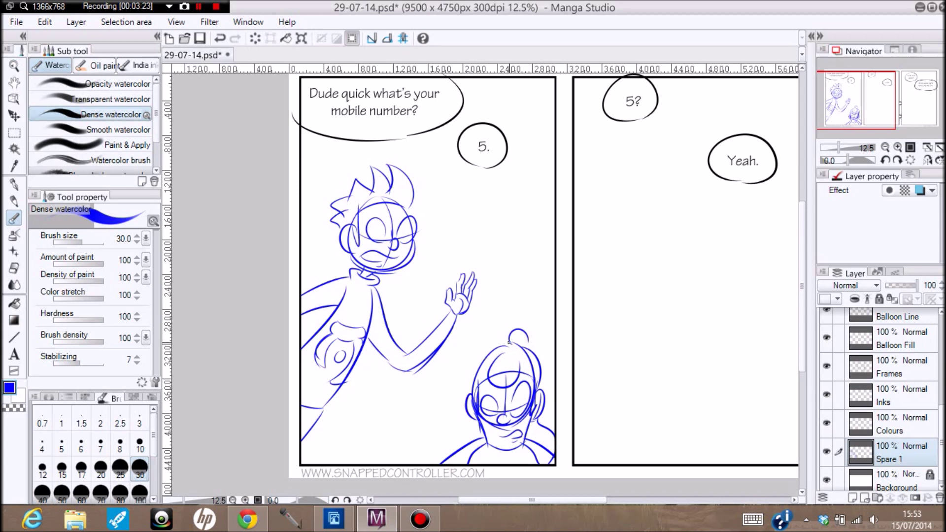
drag(509, 343, 468, 393)
drag(521, 347, 533, 351)
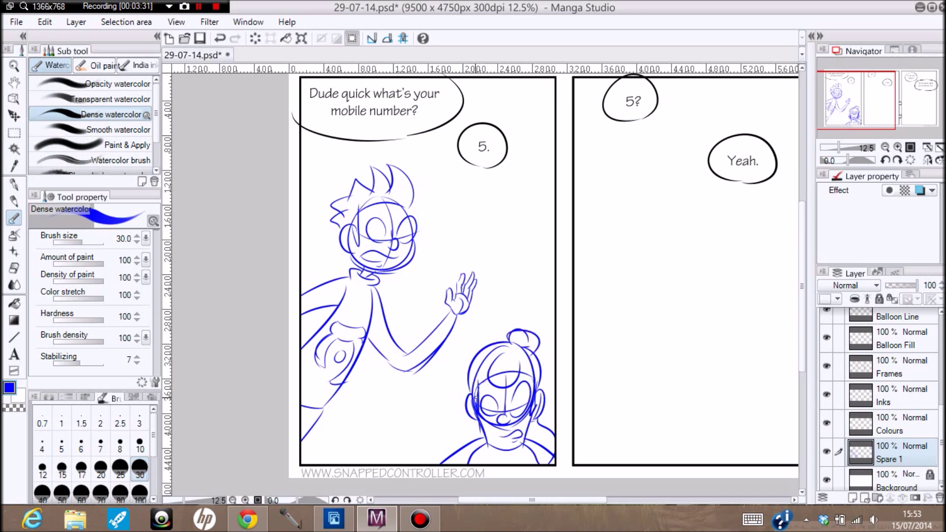
drag(477, 396, 536, 383)
Sketch an oval head for the spiky-haired character below the "5?" balloon in the second panel
drag(532, 500, 587, 501)
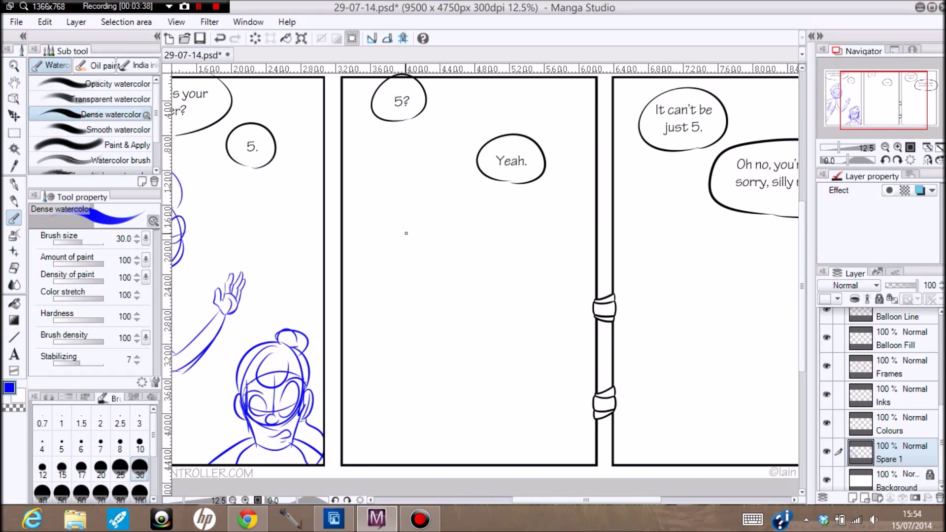
mouse_move(406, 209)
mouse_down()
mouse_move(384, 216)
mouse_move(412, 277)
mouse_move(405, 205)
mouse_move(367, 266)
mouse_move(399, 208)
mouse_move(414, 252)
mouse_up()
key(ctrl+z)
key(ctrl+z)
key(ctrl+z)
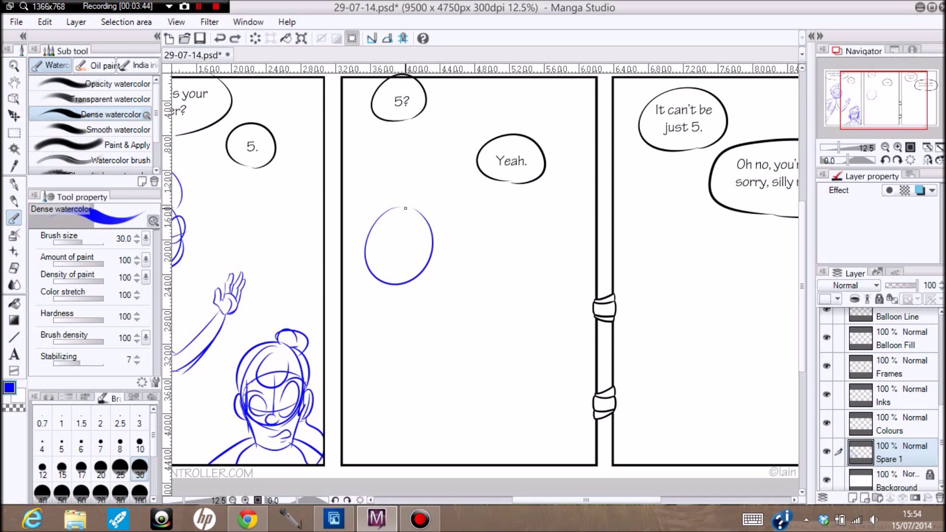
Add curved face guidelines, two eyes and a nose to the head in the second panel
mouse_move(406, 208)
mouse_down()
mouse_move(410, 264)
mouse_move(395, 288)
mouse_up()
drag(379, 240, 430, 243)
key(ctrl+z)
mouse_move(373, 233)
mouse_down()
mouse_move(426, 245)
mouse_move(385, 245)
mouse_move(432, 243)
mouse_move(400, 232)
mouse_move(402, 255)
mouse_move(420, 262)
mouse_move(419, 249)
mouse_move(434, 241)
mouse_move(411, 257)
mouse_up()
key(ctrl+z)
key(ctrl+z)
key(ctrl+z)
key(ctrl+z)
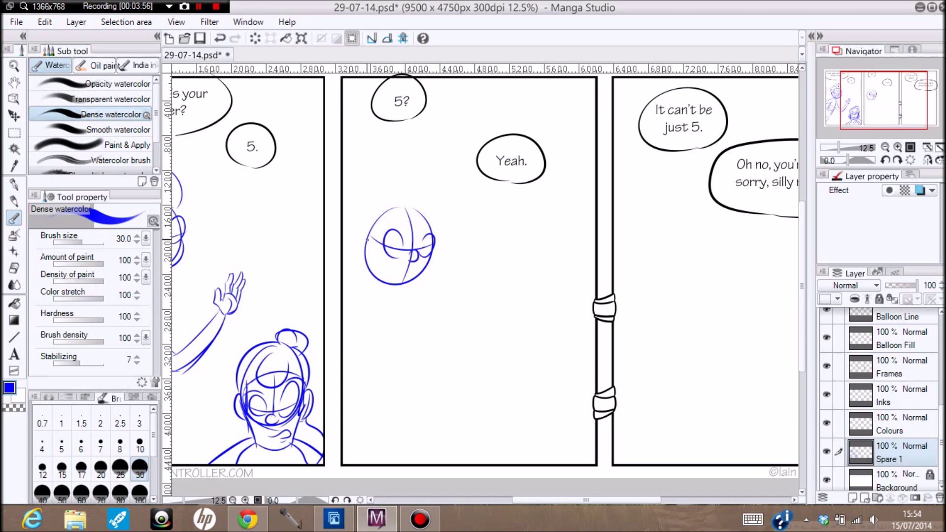
Sketch the ear, sideburn and hairline on the second panel's head
mouse_move(374, 239)
mouse_down()
mouse_move(364, 266)
mouse_move(377, 262)
mouse_move(382, 223)
mouse_move(432, 227)
mouse_up()
key(ctrl+z)
key(ctrl+z)
key(ctrl+z)
Sketch the tall spikes of hair over the top and back of the second panel's head
drag(413, 183, 427, 234)
key(ctrl+z)
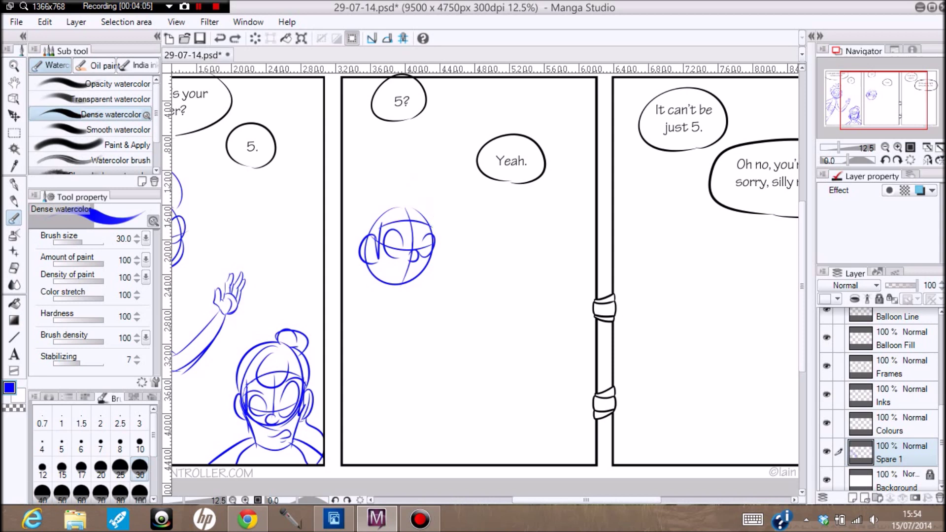
drag(414, 177, 427, 224)
drag(415, 177, 419, 211)
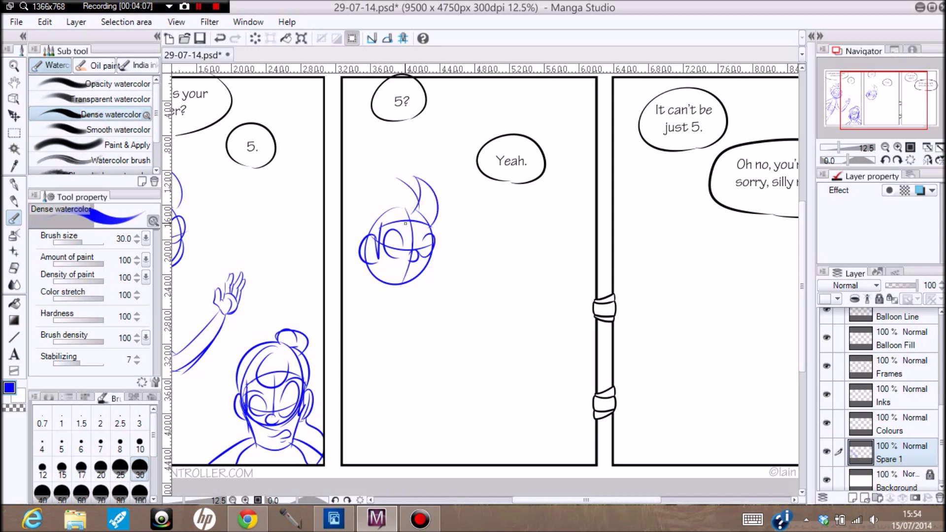
mouse_move(393, 177)
mouse_down()
mouse_move(400, 212)
mouse_move(390, 206)
mouse_move(367, 238)
mouse_up()
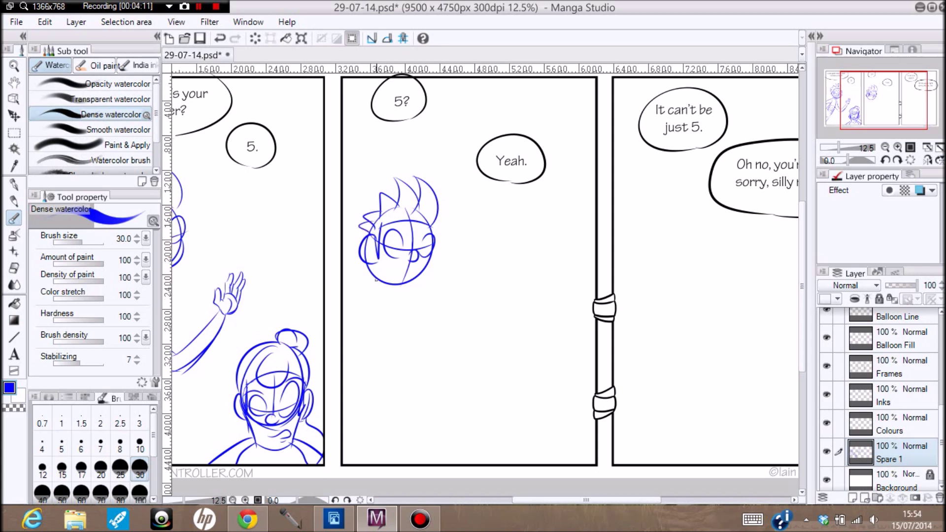
Sketch the second panel character's cheek and jaw, with the neck, collar and back shoulder line below
mouse_move(432, 254)
mouse_down()
mouse_move(427, 276)
mouse_move(393, 299)
mouse_move(432, 260)
mouse_move(396, 282)
mouse_move(377, 278)
mouse_move(405, 289)
mouse_up()
key(ctrl+z)
key(ctrl+z)
drag(431, 257, 399, 292)
key(ctrl+z)
drag(433, 254, 401, 287)
key(ctrl+z)
drag(433, 254, 400, 284)
key(ctrl+z)
drag(432, 253, 398, 290)
key(ctrl+z)
drag(433, 254, 398, 291)
key(ctrl+z)
mouse_move(433, 252)
mouse_down()
mouse_move(391, 295)
mouse_move(413, 297)
mouse_move(402, 308)
mouse_move(394, 296)
mouse_move(343, 379)
mouse_up()
key(ctrl+z)
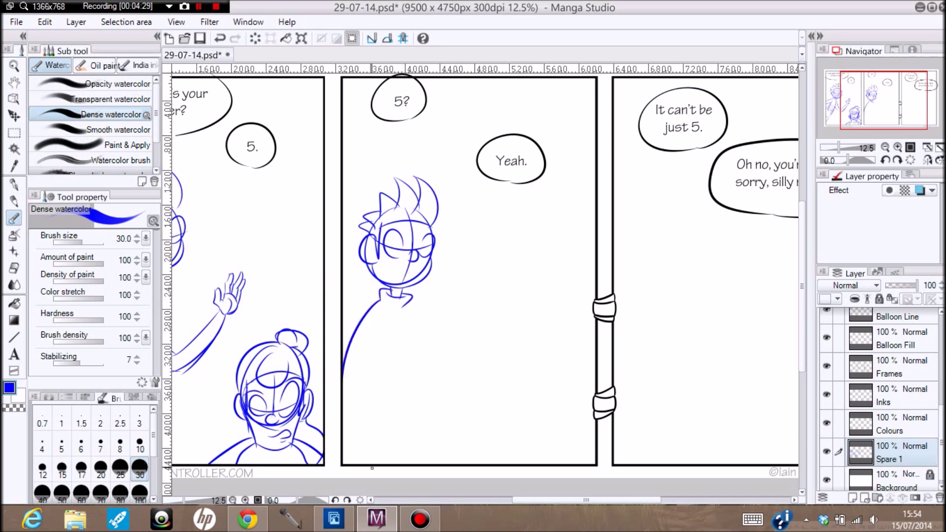
Sketch the long front arm lines and the inner back line of the second panel character's torso
drag(405, 302, 434, 425)
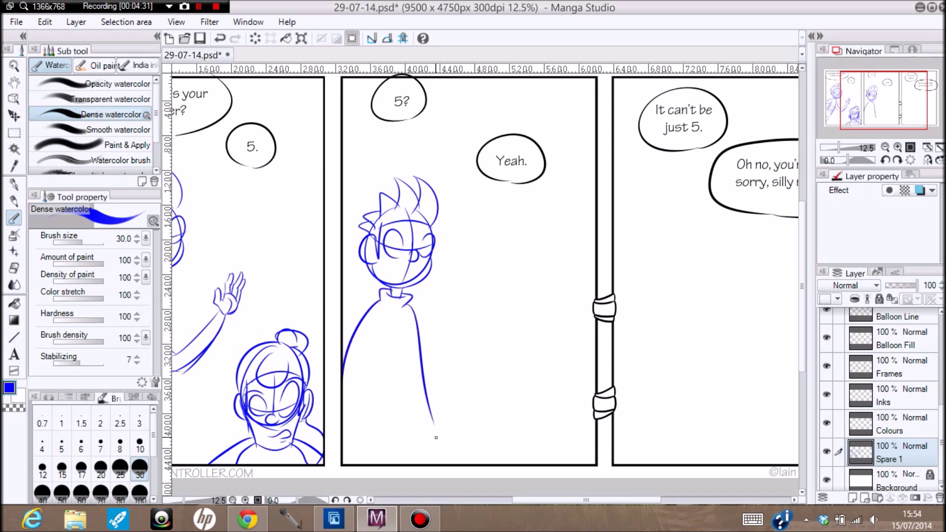
key(ctrl+z)
drag(413, 305, 428, 425)
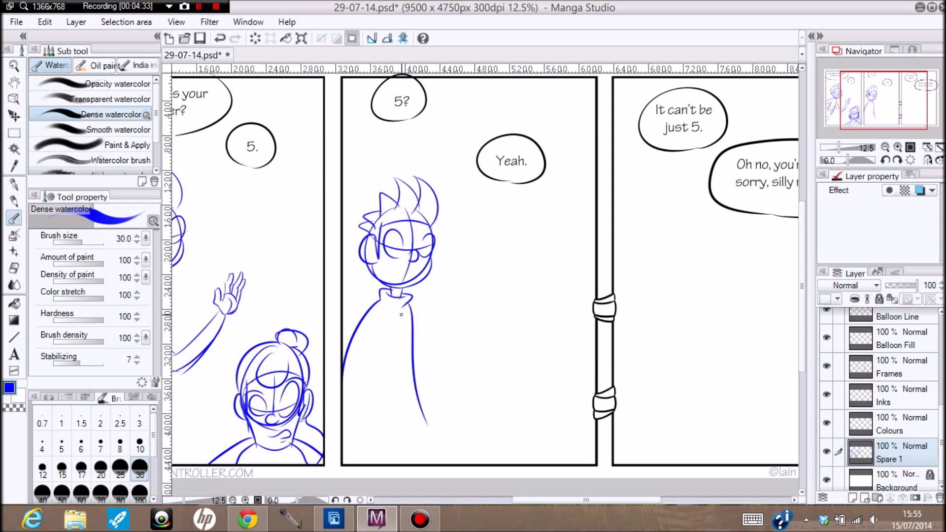
drag(401, 314, 415, 426)
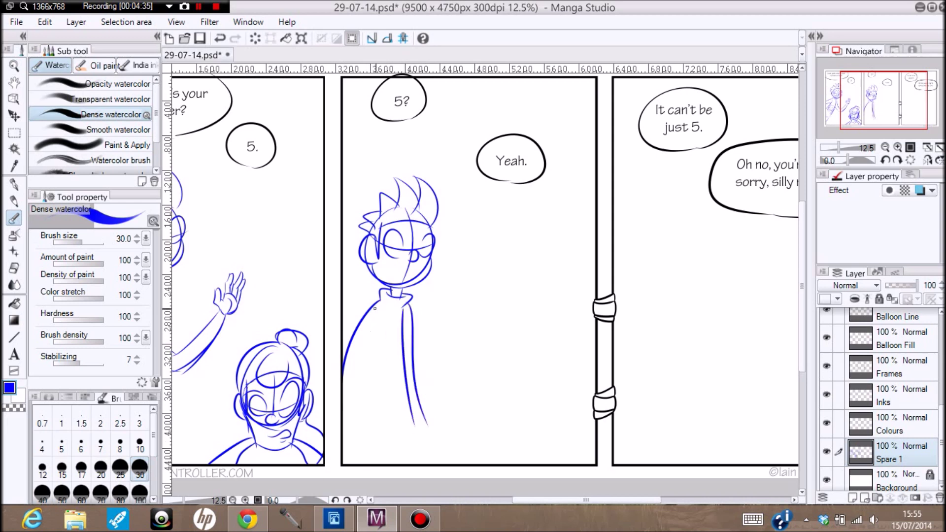
drag(379, 308, 365, 432)
key(ctrl+z)
drag(380, 308, 354, 448)
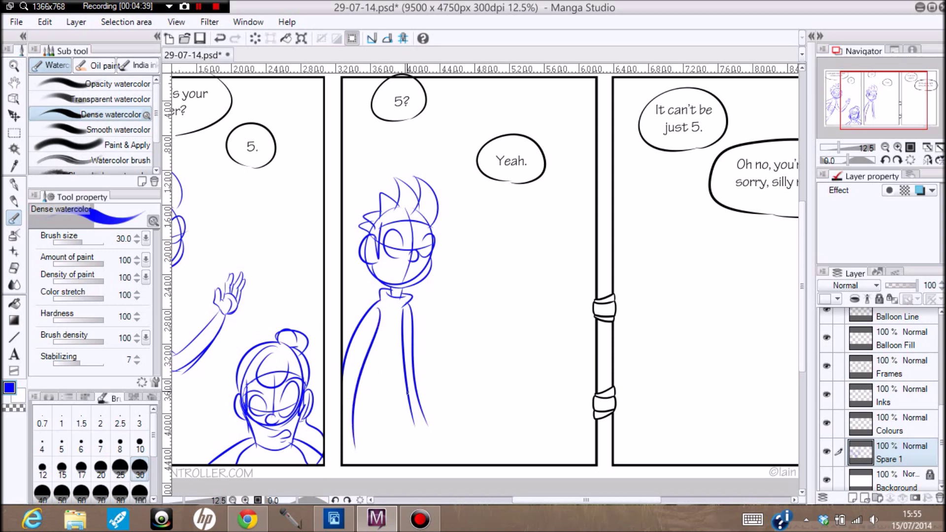
Complete the second panel character's lower torso with a hem and extended arm line, and add an open mouth
mouse_move(402, 315)
mouse_down()
mouse_move(420, 458)
mouse_move(355, 458)
mouse_up()
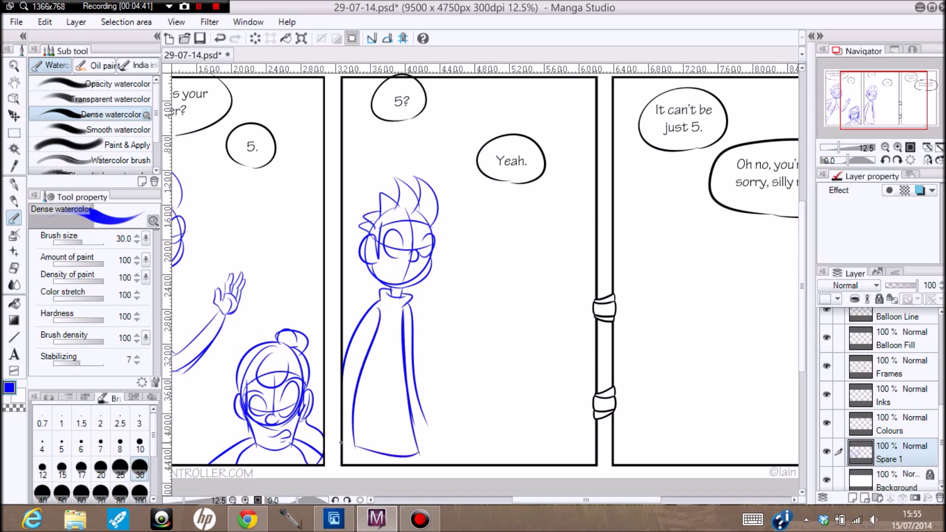
key(ctrl+z)
drag(419, 456, 354, 463)
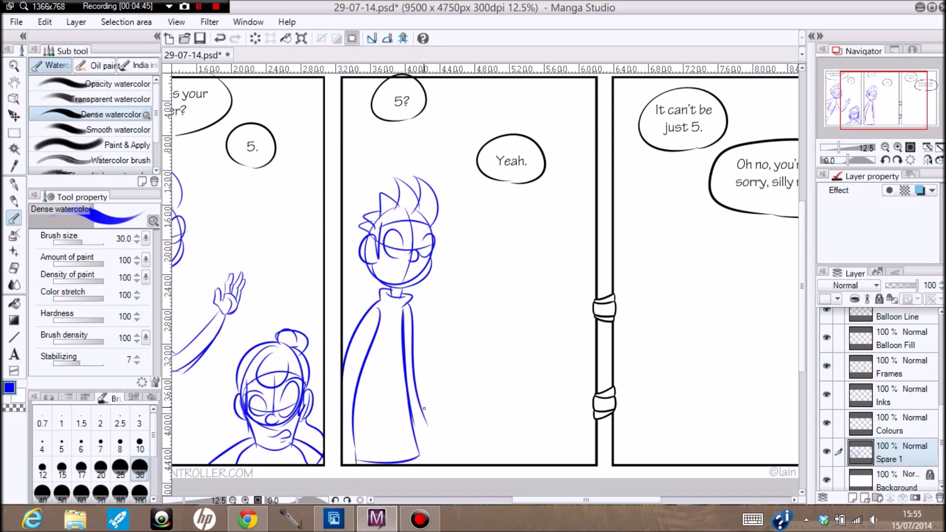
drag(415, 383, 430, 457)
mouse_move(408, 268)
mouse_down()
mouse_move(387, 273)
mouse_move(407, 272)
mouse_up()
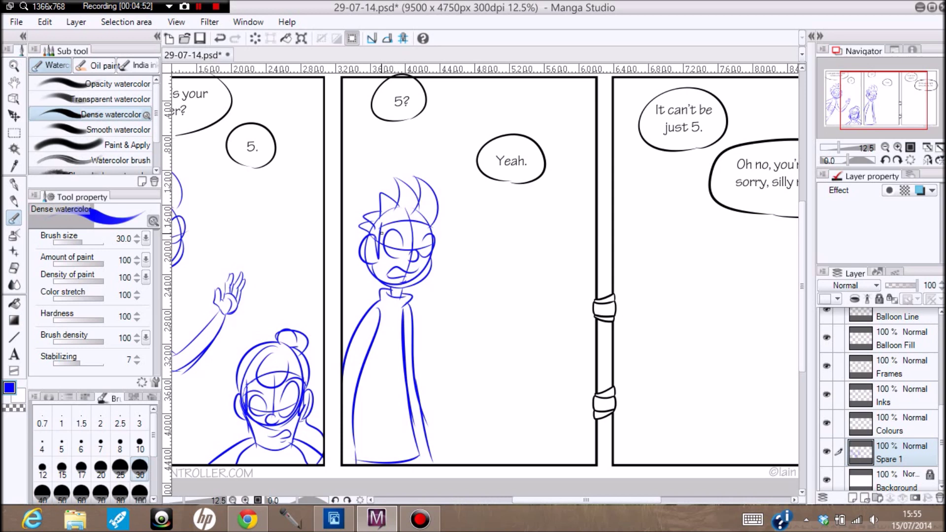
Add pupils and a brow to the second panel's spiky-haired character, and sketch a pocket and round button on the coat
mouse_move(419, 233)
mouse_down()
mouse_move(438, 232)
mouse_move(401, 247)
mouse_up()
mouse_move(404, 356)
mouse_down()
mouse_move(373, 374)
mouse_move(383, 421)
mouse_move(395, 374)
mouse_move(406, 430)
mouse_up()
key(ctrl+z)
key(ctrl+z)
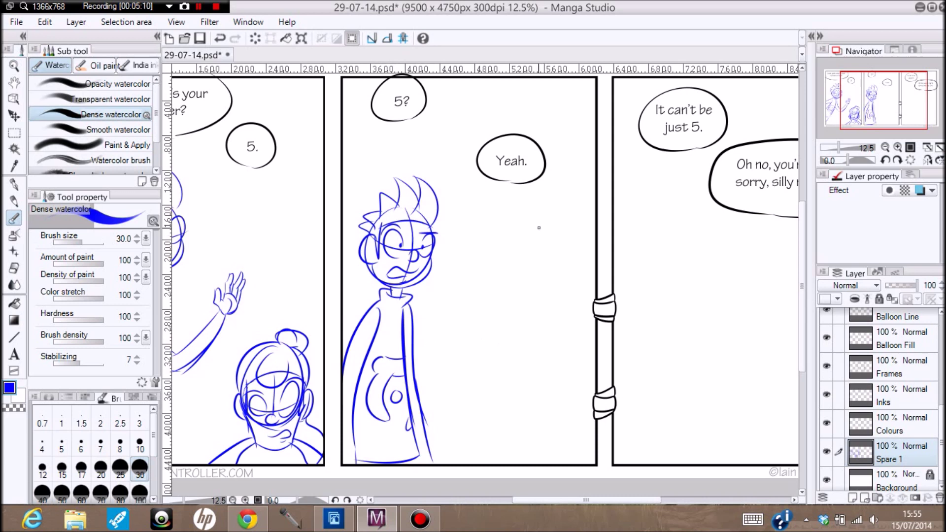
Sketch an egg-shaped head facing the spiky-haired character in the second panel, with face guidelines, a near eye and a rounded far eye
mouse_move(537, 213)
mouse_down()
mouse_move(507, 267)
mouse_move(515, 259)
mouse_move(515, 289)
mouse_move(509, 264)
mouse_move(538, 295)
mouse_up()
key(ctrl+z)
key(ctrl+z)
key(ctrl+z)
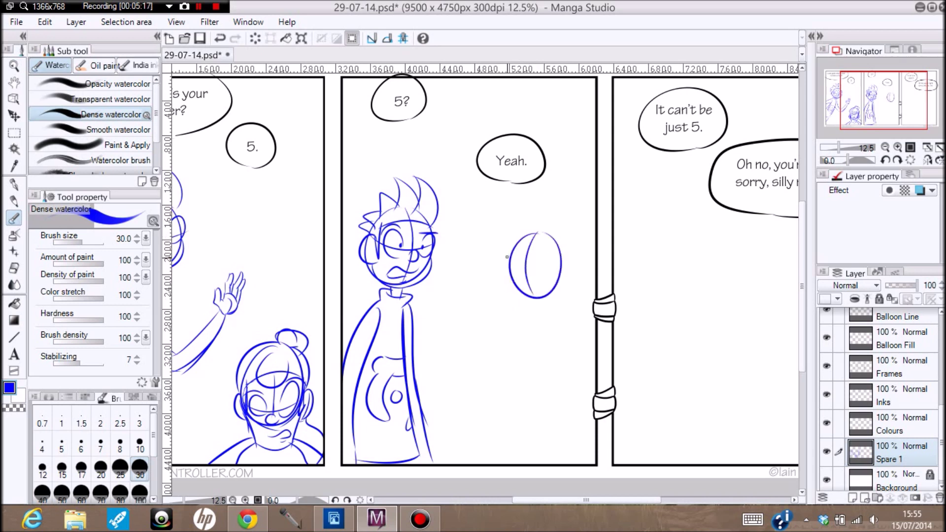
mouse_move(510, 266)
mouse_down()
mouse_move(564, 255)
mouse_move(521, 271)
mouse_move(546, 274)
mouse_move(533, 266)
mouse_up()
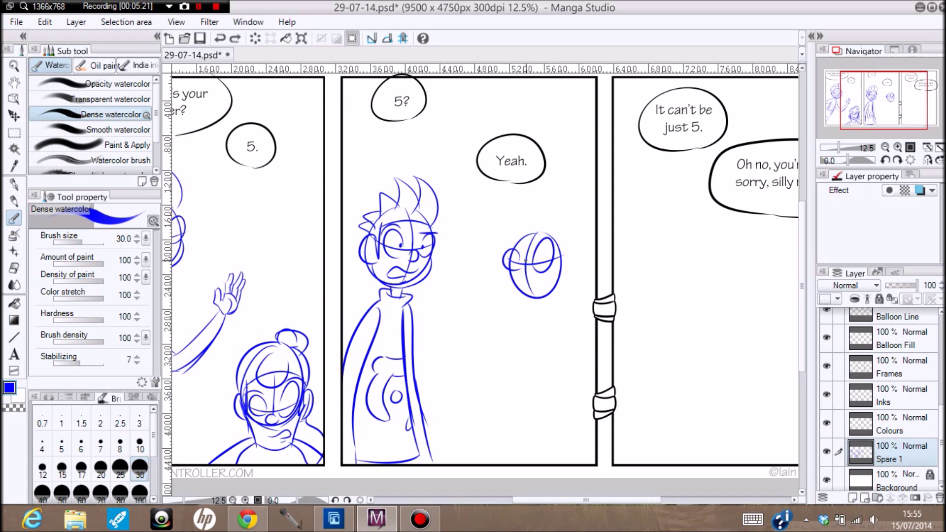
Add the nose, long jaw and chin, and large near ear to the second panel's facing character
mouse_move(523, 265)
mouse_down()
mouse_move(516, 276)
mouse_move(533, 281)
mouse_move(511, 273)
mouse_move(514, 317)
mouse_move(562, 314)
mouse_up()
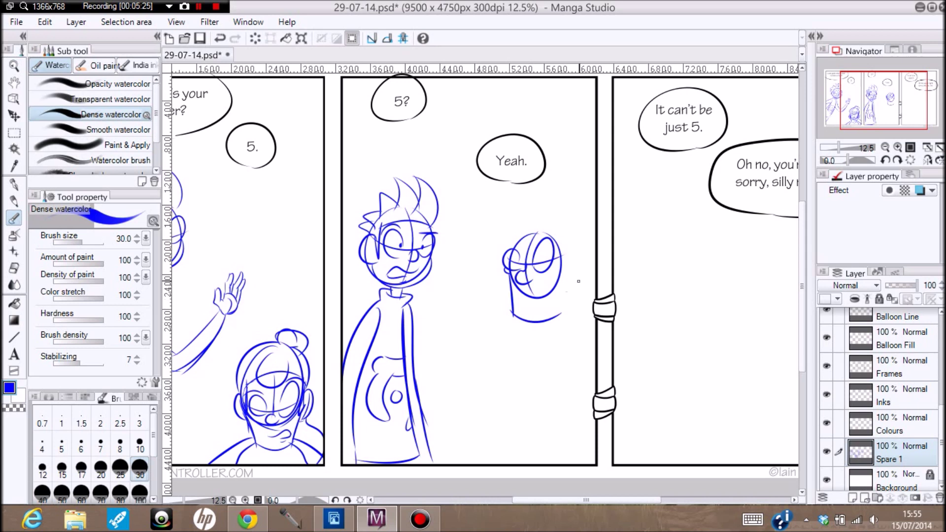
drag(563, 258, 562, 314)
drag(560, 233, 558, 284)
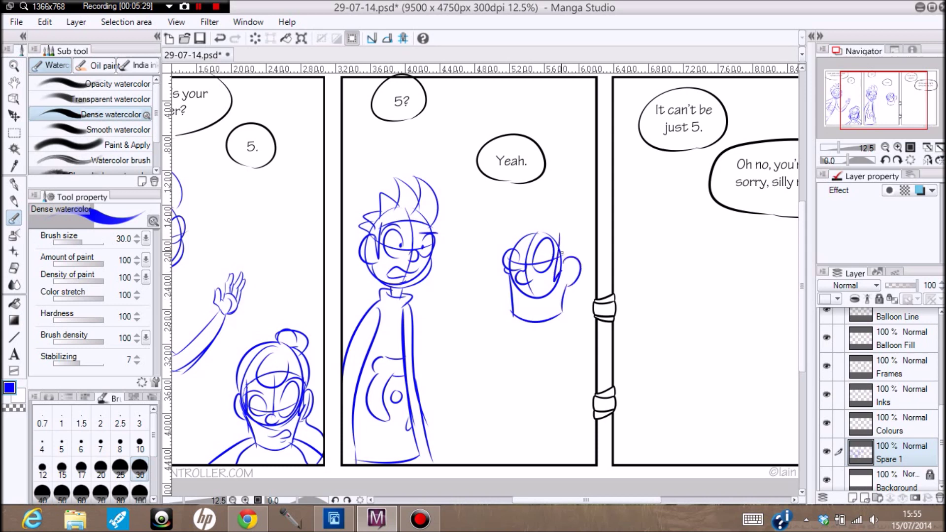
Redraw the sideburn in front of the facing character's near ear and sketch a curved hairline across the forehead
key(ctrl+z)
drag(560, 235, 557, 285)
key(ctrl+z)
mouse_move(559, 236)
mouse_down()
mouse_move(557, 287)
mouse_move(564, 276)
mouse_up()
drag(507, 241, 561, 244)
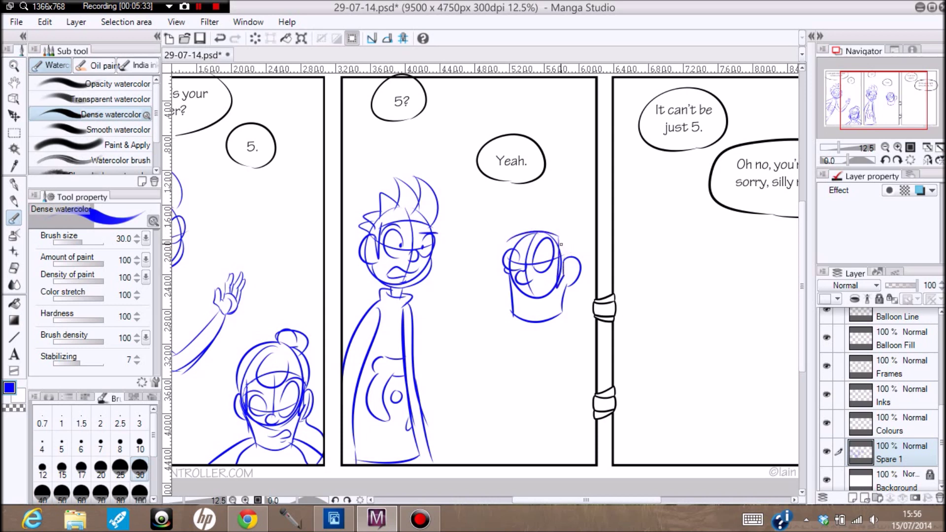
Sketch the facing character's swept-up hair with a bun on top and a line flowing down the back
drag(504, 239, 567, 225)
key(ctrl+z)
key(ctrl+y)
key(ctrl+z)
mouse_move(506, 234)
mouse_down()
mouse_move(566, 220)
mouse_move(595, 326)
mouse_move(584, 346)
mouse_up()
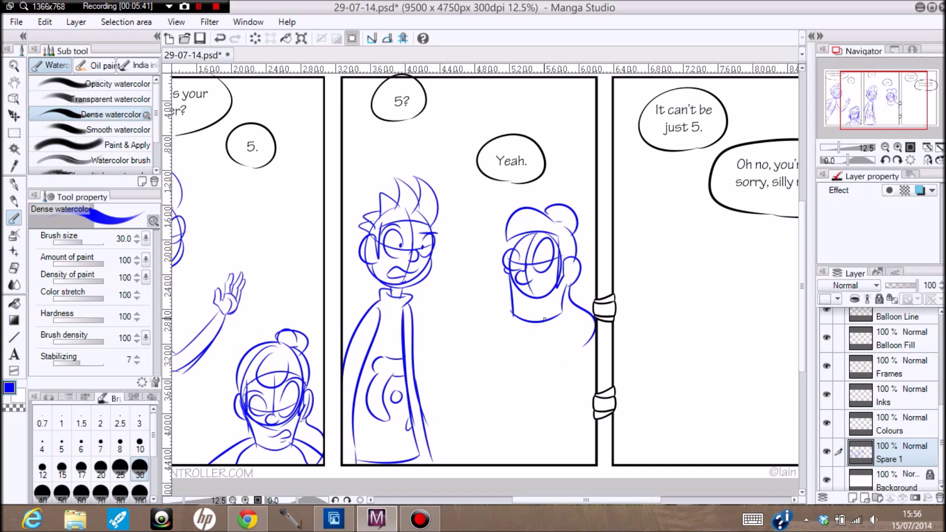
Sketch the facing character's neck and collar, and rough in a downward-curving basket rim in front of the body
mouse_move(544, 317)
mouse_down()
mouse_move(546, 334)
mouse_move(560, 337)
mouse_move(548, 344)
mouse_up()
drag(452, 420, 550, 411)
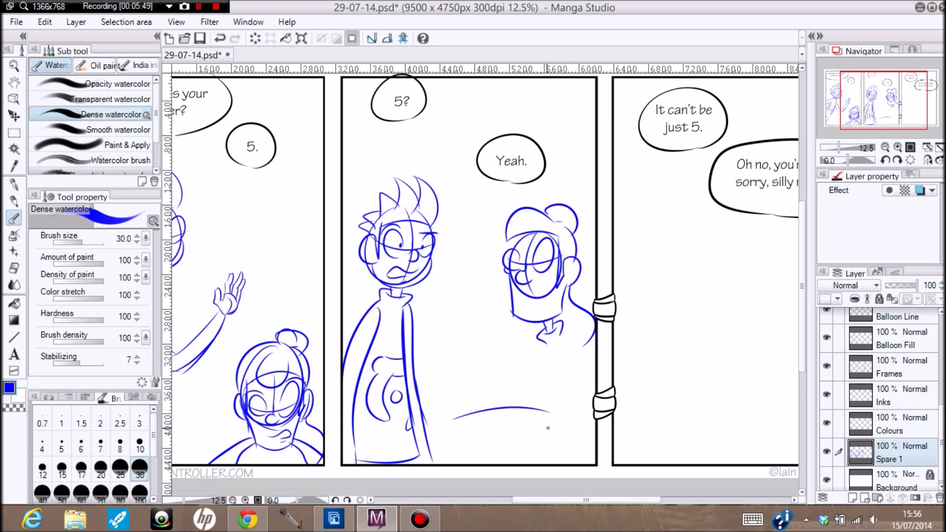
key(ctrl+z)
mouse_move(452, 420)
mouse_down()
mouse_move(551, 428)
mouse_move(527, 423)
mouse_move(567, 411)
mouse_move(487, 424)
mouse_move(565, 412)
mouse_up()
key(ctrl+z)
key(ctrl+z)
key(ctrl+z)
drag(468, 415, 564, 419)
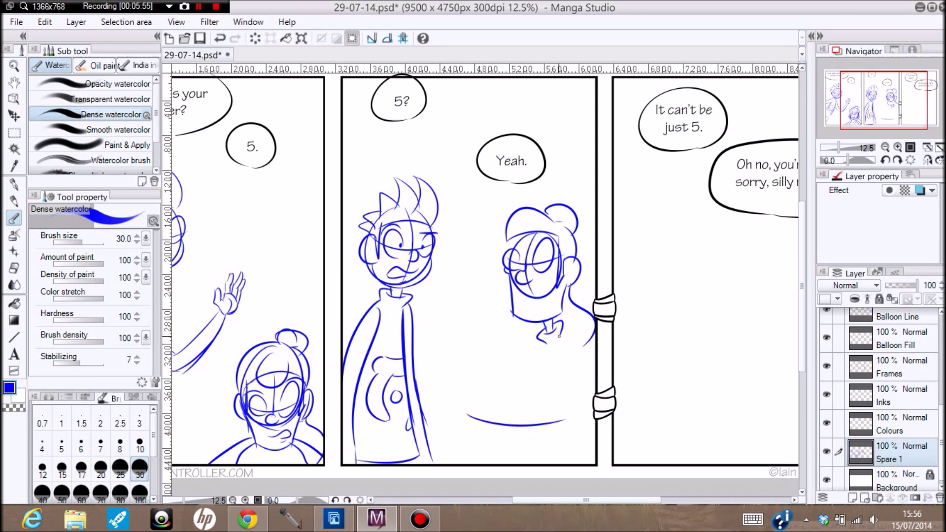
Sketch the facing character's shoulder and the outer line of the near upper arm
mouse_move(558, 337)
mouse_down()
mouse_move(596, 356)
mouse_move(590, 446)
mouse_up()
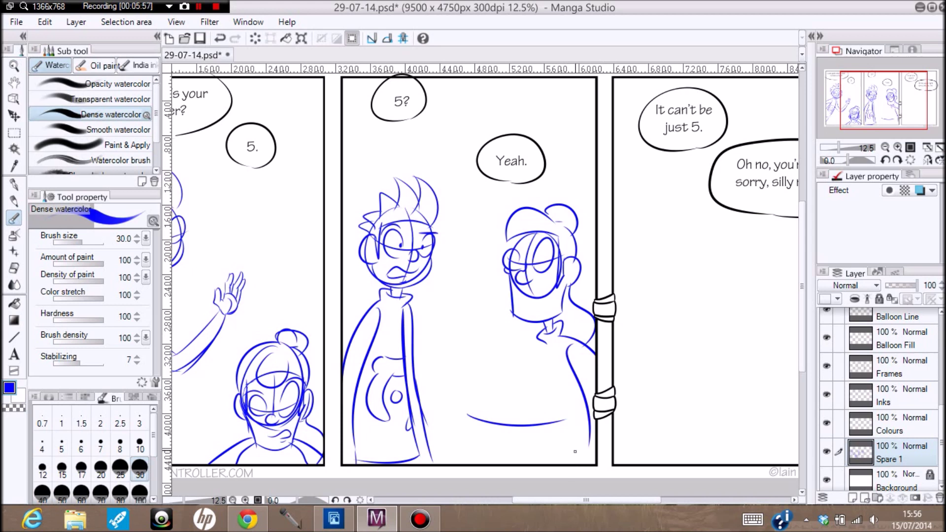
key(ctrl+z)
drag(572, 345, 582, 433)
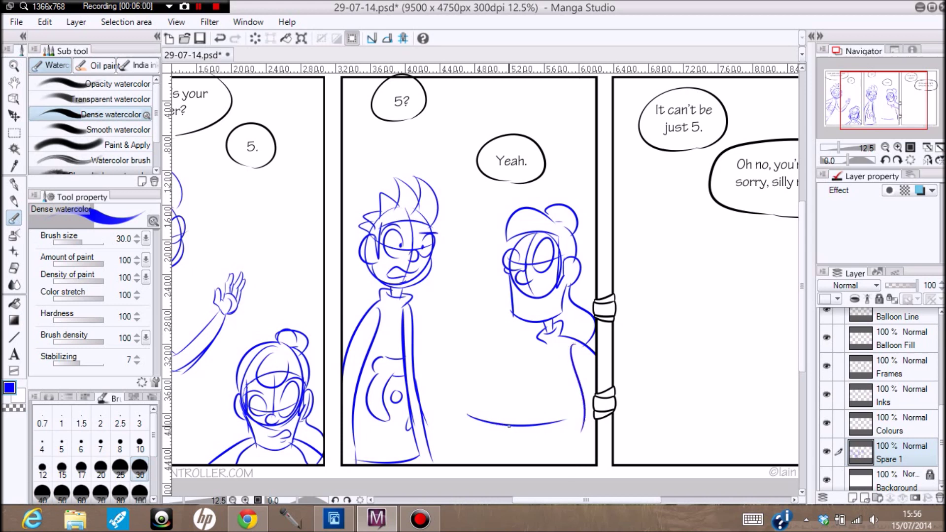
Sketch the facing character's hand at the basket rim, with the forearm, lower body edge and front torso line
mouse_move(511, 424)
mouse_down()
mouse_move(486, 430)
mouse_move(512, 422)
mouse_up()
key(ctrl+z)
key(ctrl+z)
mouse_move(512, 422)
mouse_down()
mouse_move(510, 430)
mouse_move(519, 413)
mouse_move(520, 448)
mouse_move(595, 430)
mouse_up()
drag(521, 446, 595, 456)
drag(548, 345, 523, 415)
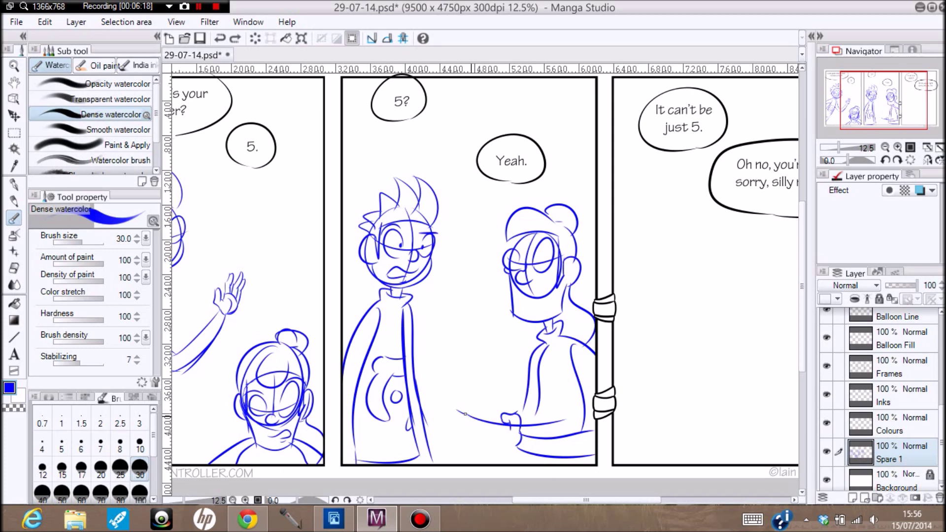
Give the basket rim a second, lower edge and close its near end beside the facing character's forearm
mouse_move(457, 410)
mouse_down()
mouse_move(466, 420)
mouse_move(456, 423)
mouse_move(515, 439)
mouse_up()
key(ctrl+z)
key(ctrl+z)
drag(457, 424, 518, 438)
drag(565, 420, 558, 437)
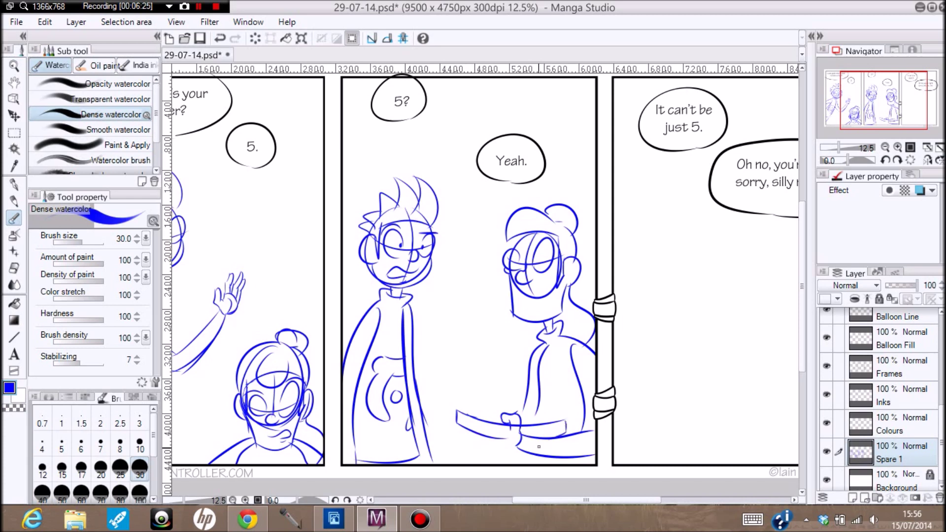
Draw the basket's outer side down to the panel's lower edge, reworking the stroke, and round off the rim's far corner
drag(457, 423, 462, 464)
key(ctrl+z)
drag(459, 424, 465, 465)
key(ctrl+z)
drag(460, 424, 466, 464)
key(ctrl+z)
drag(459, 426, 465, 464)
key(ctrl+z)
drag(457, 425, 466, 464)
key(ctrl+z)
mouse_move(452, 412)
mouse_down()
mouse_move(454, 425)
mouse_move(463, 416)
mouse_up()
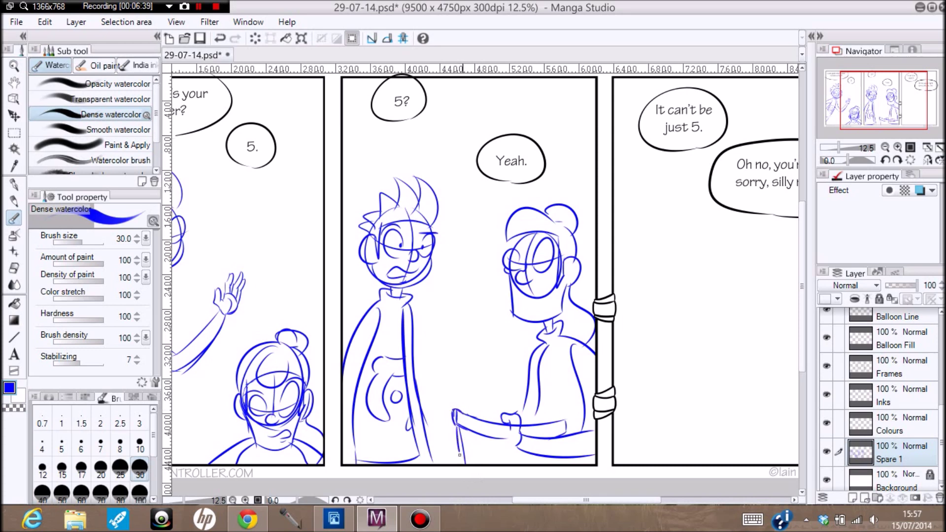
Fill the basket with rounded items and sketch the facing character's far arm and gripping hand around them
mouse_move(460, 408)
mouse_down()
mouse_move(472, 401)
mouse_move(490, 393)
mouse_move(484, 395)
mouse_move(512, 415)
mouse_move(496, 401)
mouse_move(510, 395)
mouse_move(546, 415)
mouse_move(526, 413)
mouse_move(560, 414)
mouse_move(536, 380)
mouse_move(549, 410)
mouse_up()
key(ctrl+z)
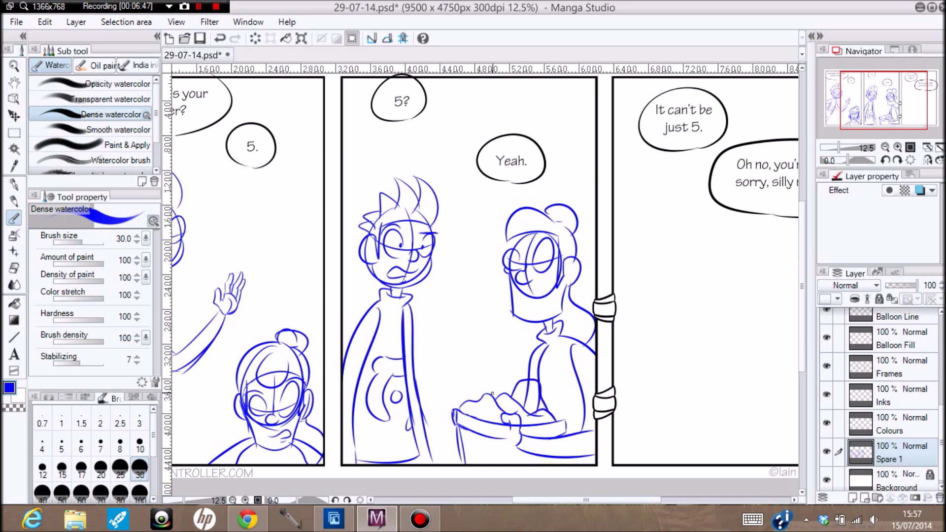
drag(512, 387, 482, 404)
drag(486, 388, 473, 431)
mouse_move(501, 394)
mouse_down()
mouse_move(483, 422)
mouse_move(499, 417)
mouse_up()
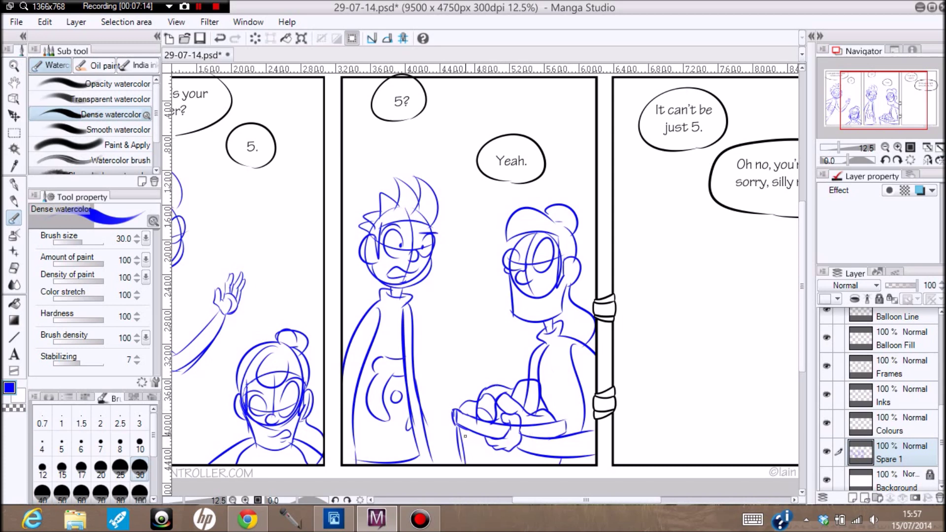
Sketch the woven pattern on the basket's side with vertical and curved horizontal lines below the rim
drag(464, 435, 467, 463)
key(ctrl+z)
drag(466, 431, 468, 465)
mouse_move(467, 442)
mouse_down()
mouse_move(486, 451)
mouse_move(467, 455)
mouse_move(485, 464)
mouse_move(473, 463)
mouse_move(492, 462)
mouse_move(487, 449)
mouse_move(507, 449)
mouse_move(488, 458)
mouse_move(512, 464)
mouse_move(521, 452)
mouse_move(513, 451)
mouse_move(517, 473)
mouse_move(521, 456)
mouse_move(534, 455)
mouse_move(531, 470)
mouse_move(512, 455)
mouse_move(532, 462)
mouse_up()
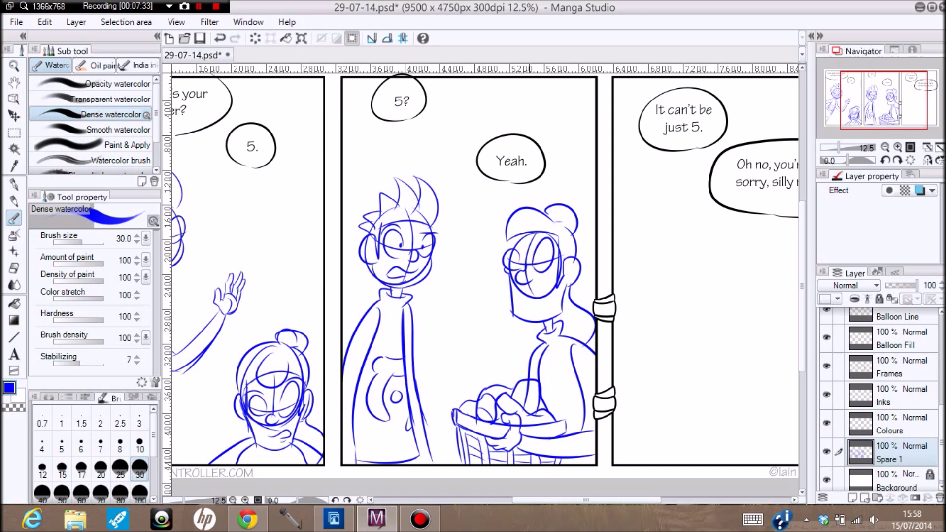
Sketch a small open mouth on the facing character's lower jaw, reworking the strokes
mouse_move(519, 300)
mouse_down()
mouse_move(550, 299)
mouse_move(534, 306)
mouse_move(544, 313)
mouse_up()
key(ctrl+z)
key(ctrl+z)
key(ctrl+z)
key(ctrl+z)
mouse_move(526, 300)
mouse_down()
mouse_move(552, 290)
mouse_move(538, 307)
mouse_move(549, 310)
mouse_move(554, 295)
mouse_move(549, 306)
mouse_up()
key(ctrl+z)
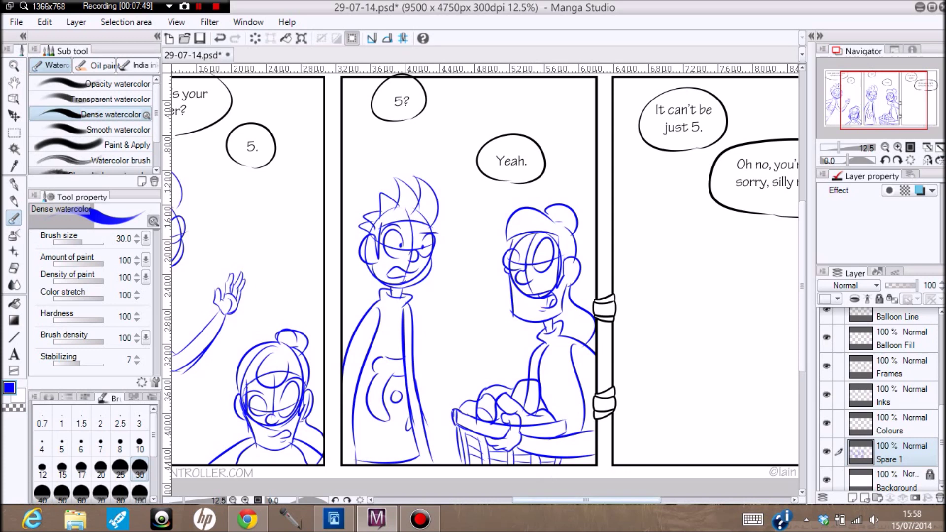
Sketch an egg-shaped head in the third panel below the "It can't be just 5." balloon, with face guidelines and narrowed eyes
drag(577, 499, 637, 500)
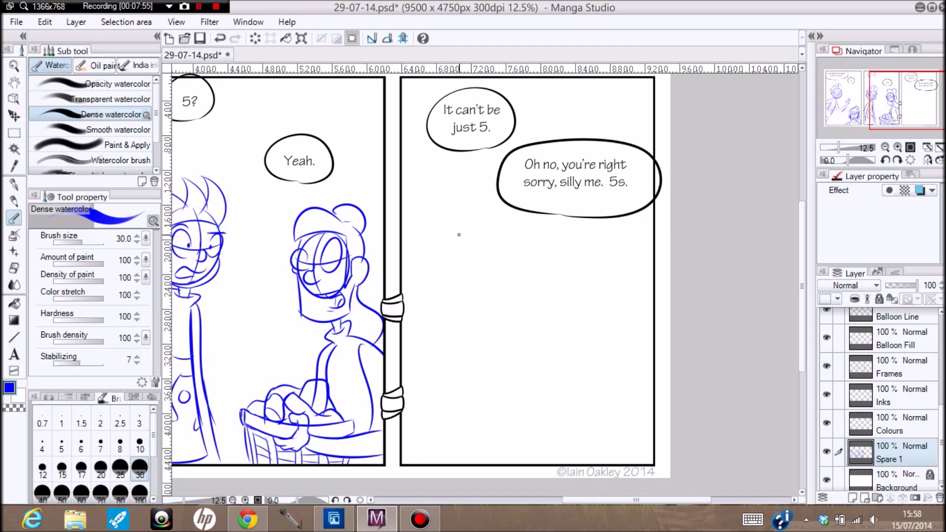
drag(468, 268, 470, 363)
mouse_move(428, 306)
mouse_down()
mouse_move(474, 315)
mouse_move(450, 296)
mouse_move(501, 294)
mouse_move(447, 306)
mouse_move(476, 310)
mouse_move(463, 324)
mouse_move(497, 309)
mouse_move(440, 307)
mouse_move(510, 309)
mouse_move(492, 329)
mouse_move(479, 318)
mouse_move(513, 322)
mouse_up()
key(ctrl+z)
key(ctrl+z)
key(ctrl+z)
mouse_move(442, 319)
mouse_down()
mouse_move(475, 322)
mouse_move(476, 362)
mouse_up()
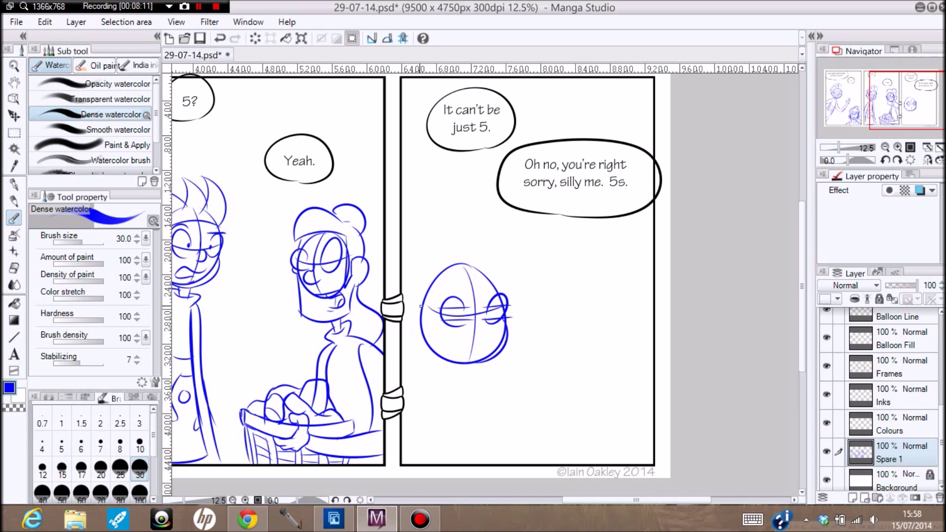
Add the near ear and a rounded nose to the third panel's first head
mouse_move(430, 309)
mouse_down()
mouse_move(434, 337)
mouse_move(413, 318)
mouse_move(432, 340)
mouse_up()
key(ctrl+z)
key(ctrl+z)
mouse_move(429, 308)
mouse_down()
mouse_move(414, 317)
mouse_move(427, 343)
mouse_up()
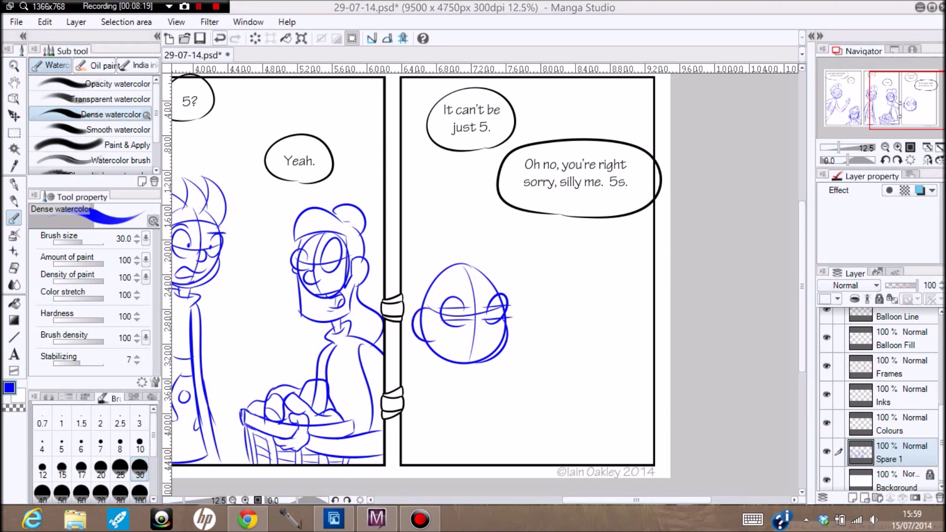
mouse_move(481, 322)
mouse_down()
mouse_move(473, 336)
mouse_move(482, 306)
mouse_up()
key(ctrl+z)
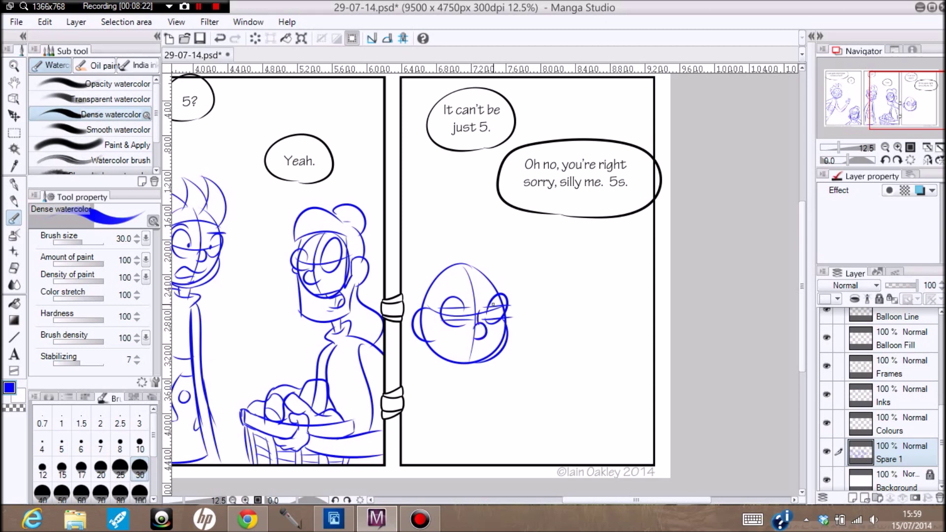
Sketch the jaw, neck and collar of the third panel's first character, with rough shoulder and front body lines
drag(427, 346, 483, 368)
key(ctrl+z)
drag(427, 341, 480, 369)
mouse_move(508, 317)
mouse_down()
mouse_move(454, 378)
mouse_move(475, 383)
mouse_move(471, 394)
mouse_move(445, 387)
mouse_move(410, 463)
mouse_up()
drag(471, 390, 491, 464)
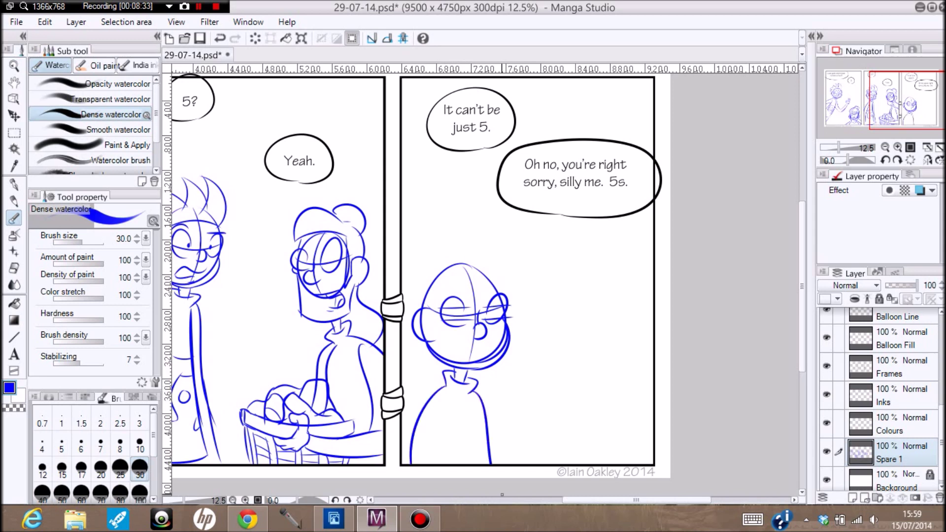
Replace that character's body lines with a shoulder sloping to the panel border and two front coat lines
drag(470, 404, 474, 464)
key(ctrl+z)
key(ctrl+z)
key(ctrl+z)
drag(445, 388, 402, 417)
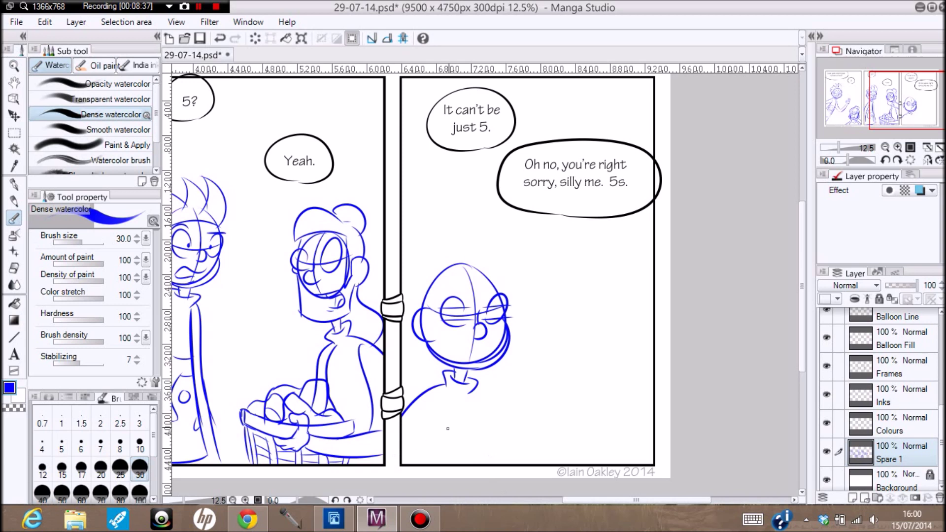
drag(470, 392, 486, 464)
drag(468, 399, 472, 465)
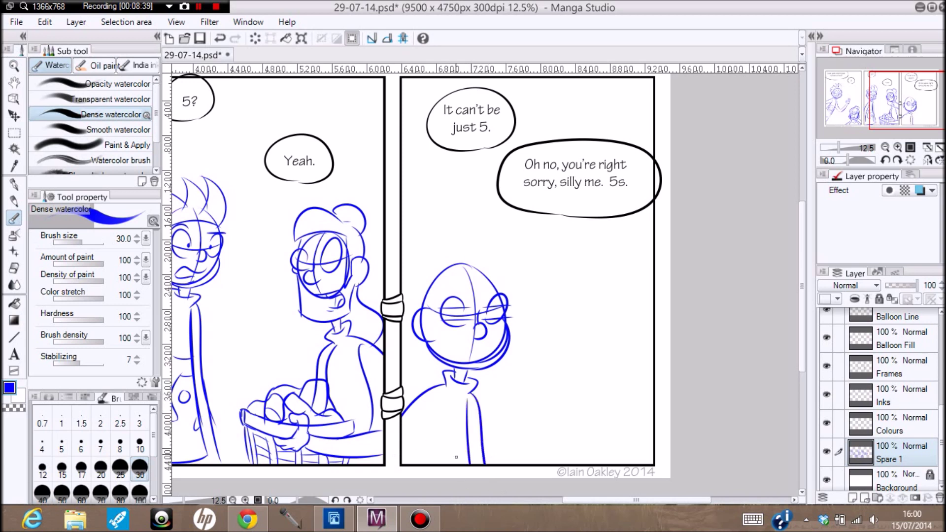
Add the inner arm line, a coat pocket and a frowning mouth to the third panel's first character
mouse_move(435, 392)
mouse_down()
mouse_move(422, 463)
mouse_move(432, 447)
mouse_move(435, 463)
mouse_up()
mouse_move(489, 348)
mouse_down()
mouse_move(438, 346)
mouse_move(472, 357)
mouse_up()
key(ctrl+z)
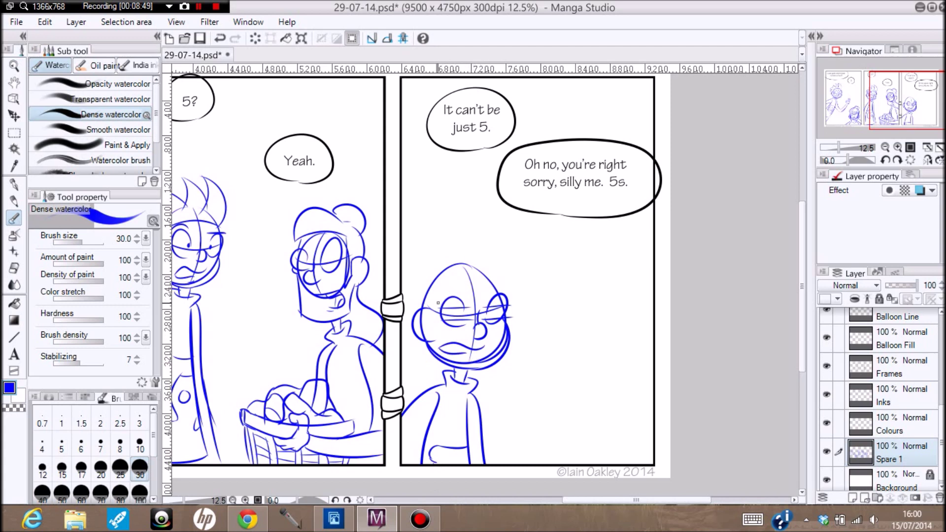
Sketch the hairline, sideburn and tall spiky hair on the third panel's first character, reworking the spikes
mouse_move(428, 307)
mouse_down()
mouse_move(437, 284)
mouse_move(492, 284)
mouse_up()
key(ctrl+z)
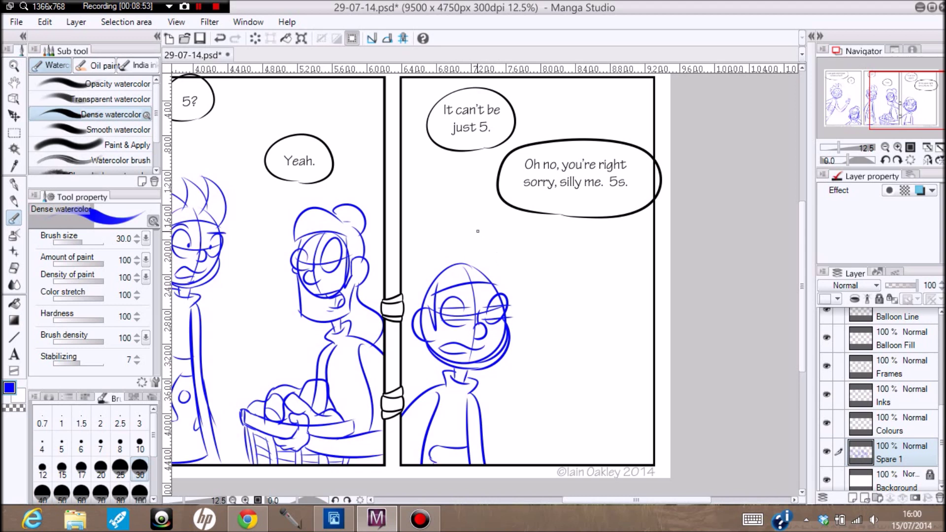
mouse_move(477, 232)
mouse_down()
mouse_move(504, 276)
mouse_move(484, 268)
mouse_up()
mouse_move(454, 232)
mouse_down()
mouse_move(466, 261)
mouse_move(437, 274)
mouse_move(435, 251)
mouse_move(418, 308)
mouse_move(517, 298)
mouse_move(502, 290)
mouse_move(512, 289)
mouse_move(509, 305)
mouse_move(501, 293)
mouse_move(509, 297)
mouse_up()
key(ctrl+z)
key(ctrl+z)
key(ctrl+z)
key(ctrl+z)
key(ctrl+z)
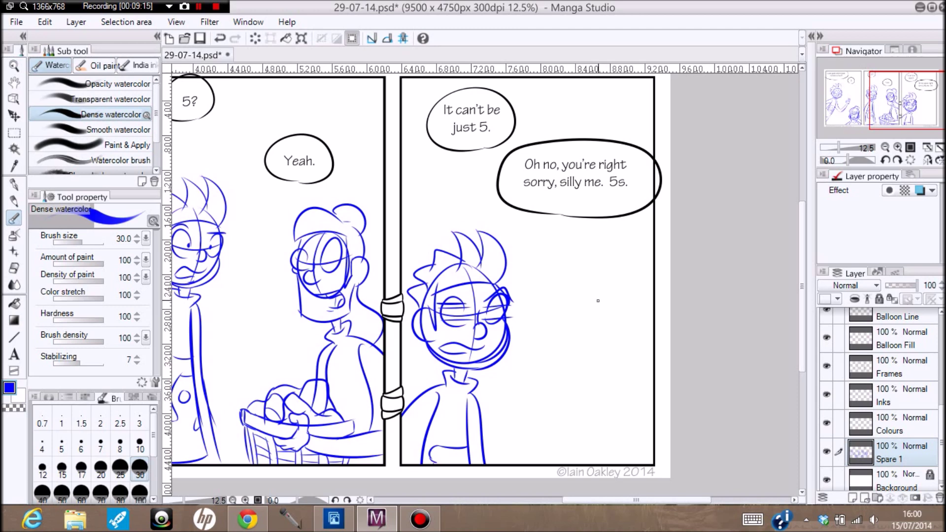
Sketch a second egg-shaped head near the third panel's outer edge, with face guidelines and a rounded far eye
mouse_move(602, 291)
mouse_down()
mouse_move(574, 357)
mouse_move(590, 321)
mouse_move(598, 379)
mouse_up()
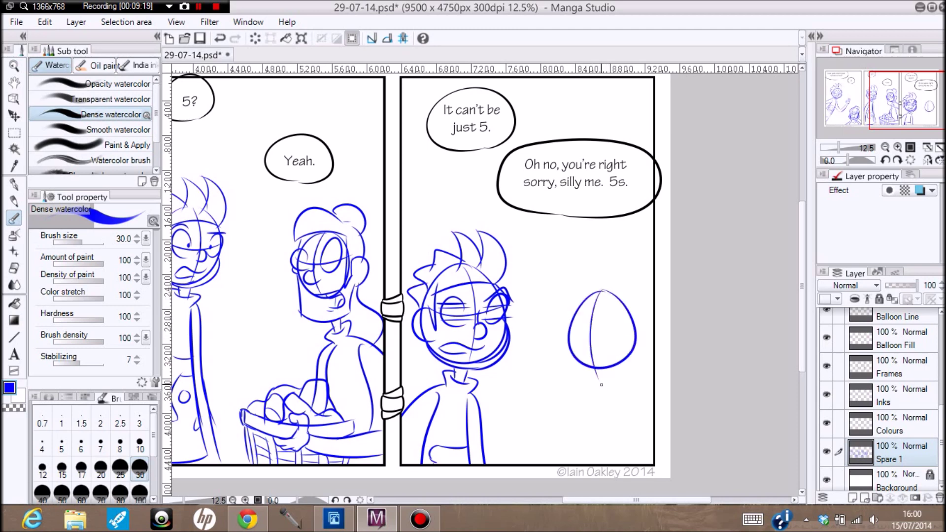
mouse_move(565, 324)
mouse_down()
mouse_move(634, 327)
mouse_move(585, 331)
mouse_up()
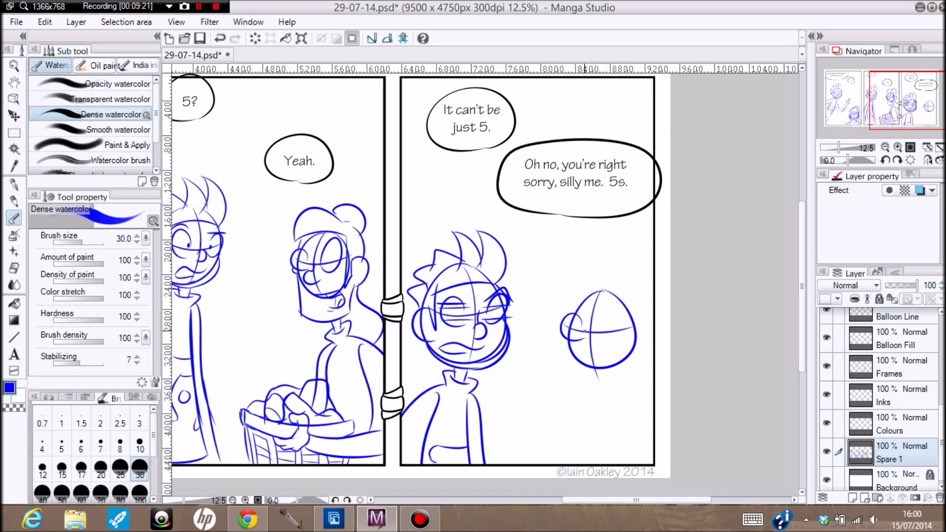
Add the large near eye and nose to the third panel's second head, and start the jaw line
mouse_move(612, 298)
mouse_down()
mouse_move(602, 344)
mouse_move(589, 346)
mouse_move(600, 353)
mouse_move(570, 354)
mouse_move(575, 395)
mouse_up()
key(ctrl+z)
key(ctrl+z)
drag(566, 350, 573, 394)
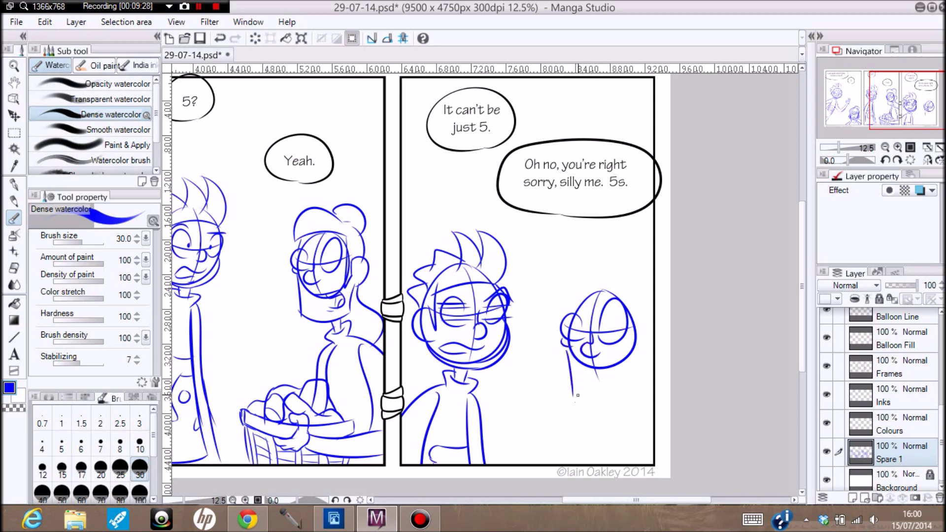
Redraw the second head's long jaw and chin, and rough in the near ear at the panel border
key(ctrl+z)
mouse_move(568, 346)
mouse_down()
mouse_move(572, 400)
mouse_move(639, 403)
mouse_up()
key(ctrl+z)
mouse_move(573, 399)
mouse_down()
mouse_move(601, 414)
mouse_move(639, 402)
mouse_up()
mouse_move(638, 330)
mouse_down()
mouse_move(650, 319)
mouse_move(639, 379)
mouse_up()
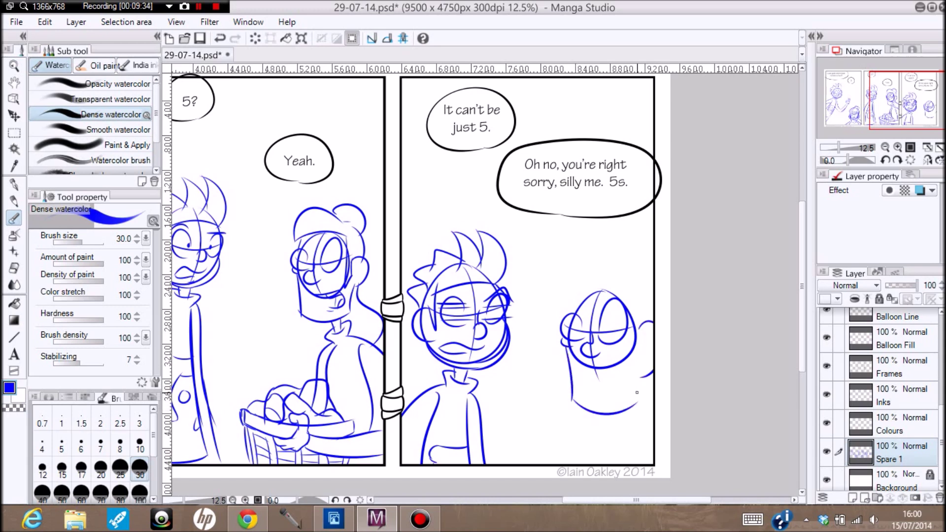
Redraw the second head's near ear and jaw edge, and sketch the neck, collar and shoulder lines
key(ctrl+z)
mouse_move(643, 327)
mouse_down()
mouse_move(629, 422)
mouse_move(639, 432)
mouse_move(607, 434)
mouse_move(585, 464)
mouse_up()
drag(640, 425, 654, 434)
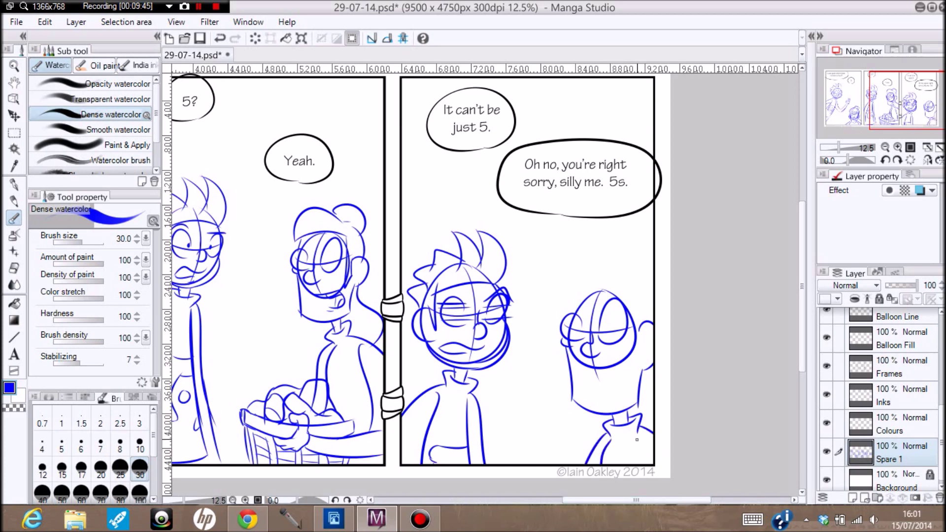
Add the near arm line and a small open mouth to the third panel's second character, reworking the mouth strokes
drag(649, 432, 637, 464)
mouse_move(579, 376)
mouse_down()
mouse_move(639, 367)
mouse_move(613, 368)
mouse_move(627, 356)
mouse_move(633, 373)
mouse_move(609, 390)
mouse_move(633, 374)
mouse_move(614, 386)
mouse_move(621, 393)
mouse_up()
key(ctrl+z)
key(ctrl+z)
key(ctrl+z)
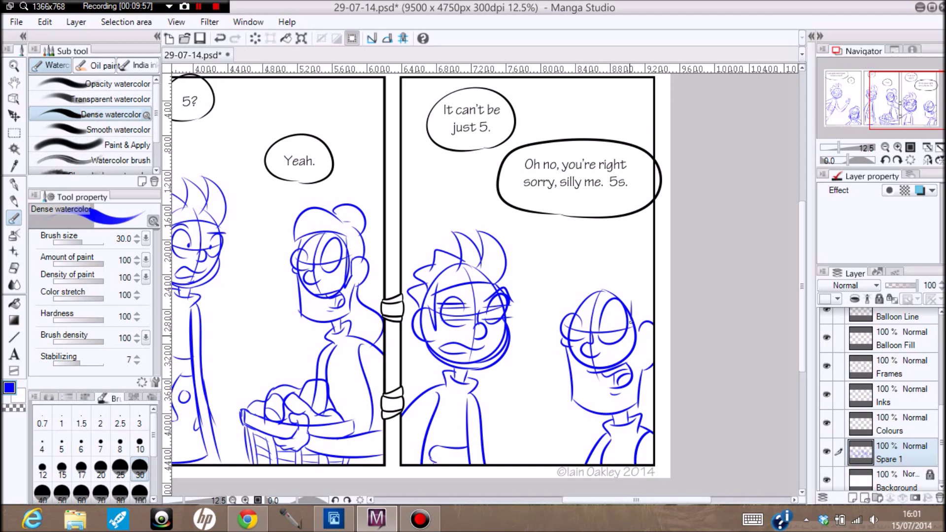
Sketch a pointed sideburn in front of the second character's near ear in the third panel
drag(635, 320, 631, 351)
key(ctrl+z)
drag(634, 302, 633, 352)
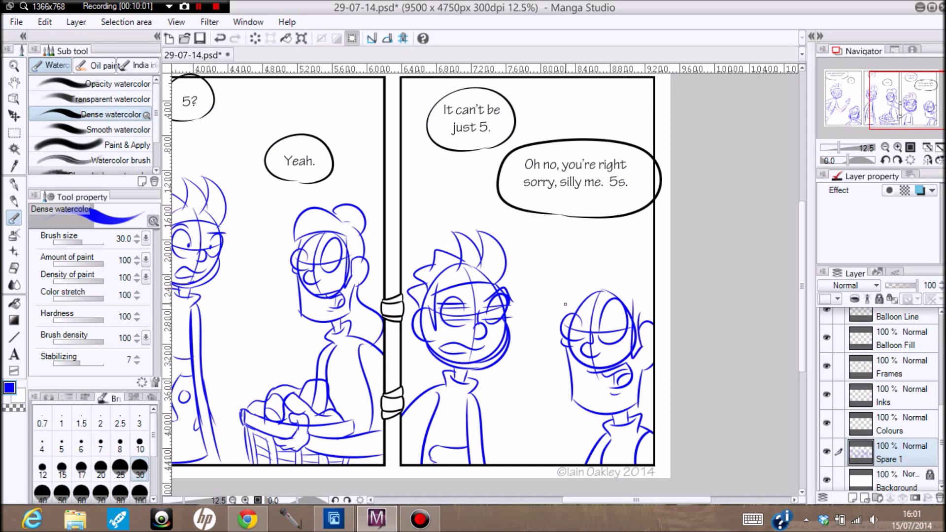
Sketch the domed beanie with its round bobble on the third panel's second character, reworking the strokes until the shape fits
drag(565, 306, 632, 295)
key(ctrl+z)
drag(563, 306, 641, 288)
key(ctrl+z)
mouse_move(560, 299)
mouse_down()
mouse_move(608, 288)
mouse_move(633, 297)
mouse_up()
key(ctrl+z)
drag(560, 299, 632, 301)
mouse_move(563, 297)
mouse_down()
mouse_move(594, 257)
mouse_move(646, 271)
mouse_move(562, 265)
mouse_move(633, 272)
mouse_up()
key(ctrl+z)
key(ctrl+z)
mouse_move(559, 298)
mouse_down()
mouse_move(558, 271)
mouse_move(643, 275)
mouse_move(619, 263)
mouse_move(652, 283)
mouse_up()
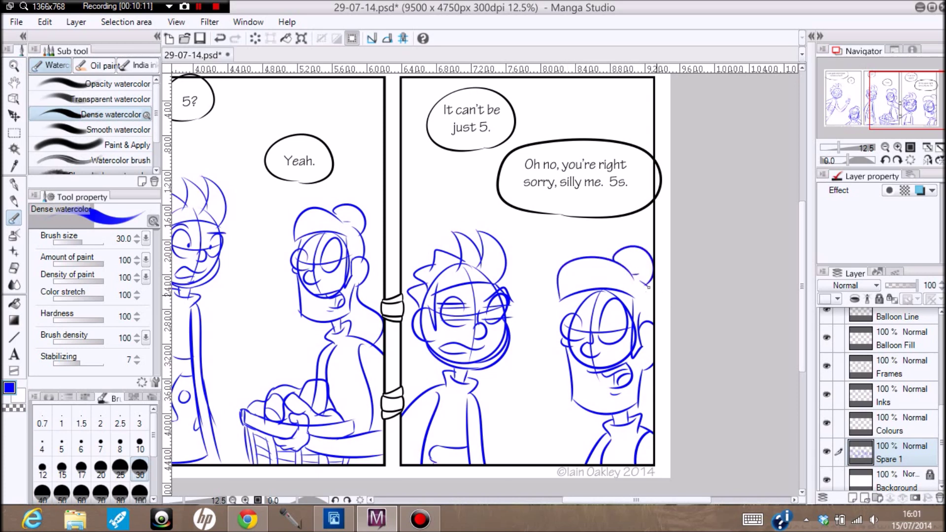
Add the curve behind the second character's neck at the panel border, the beanie's lower edge, and heavier jaw and collar lines
drag(652, 365, 651, 392)
drag(568, 296, 567, 314)
mouse_move(556, 313)
mouse_down()
mouse_move(613, 294)
mouse_move(591, 314)
mouse_move(605, 295)
mouse_move(634, 314)
mouse_up()
key(ctrl+z)
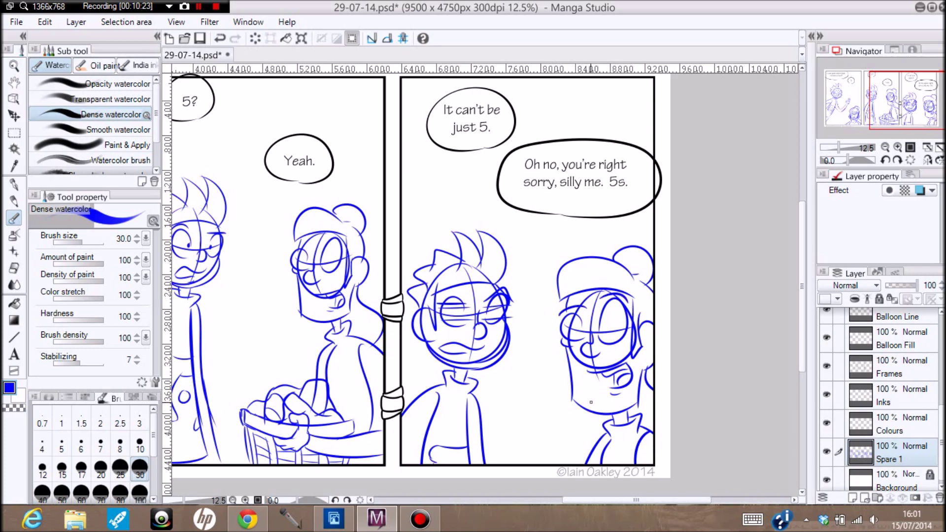
mouse_move(573, 394)
mouse_down()
mouse_move(607, 406)
mouse_move(640, 389)
mouse_up()
key(ctrl+z)
drag(609, 403, 616, 419)
drag(624, 409, 636, 433)
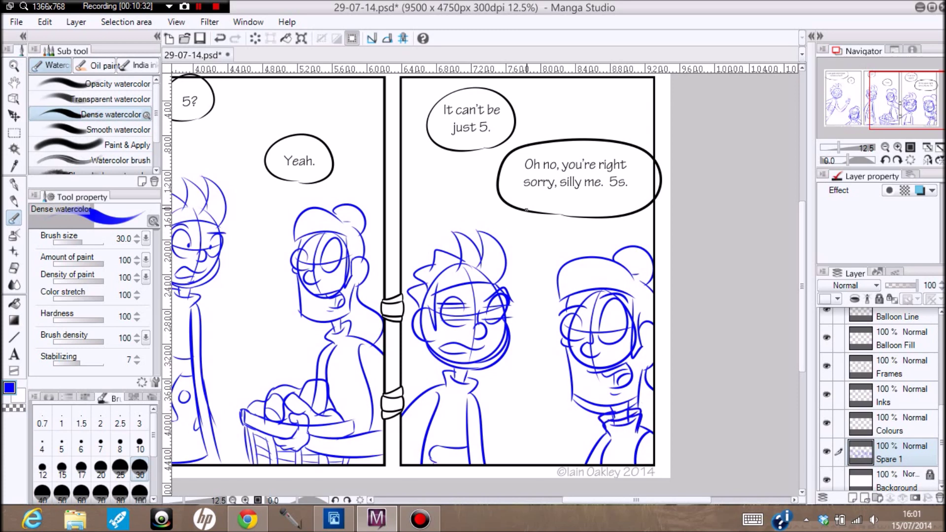
Make the Balloon Line layer active and set up the G-pen with black as the drawing colour
drag(636, 499, 624, 500)
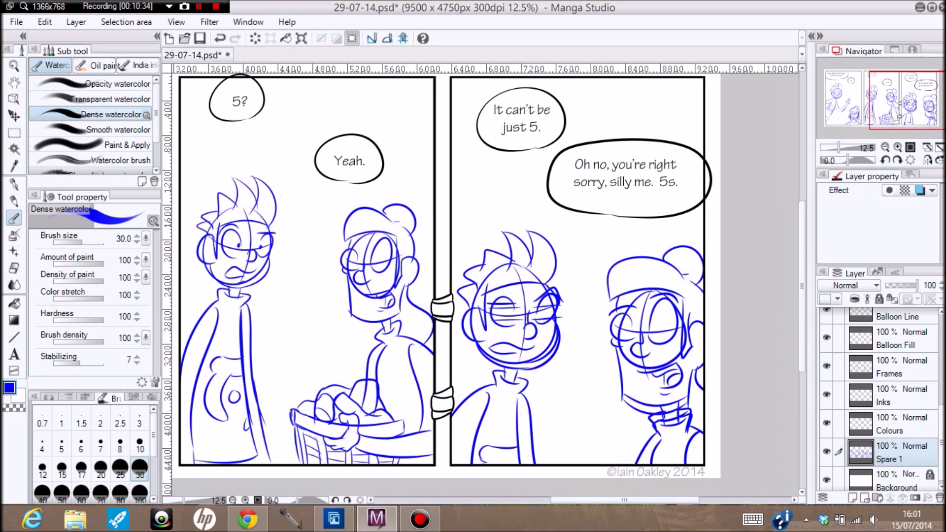
click(897, 317)
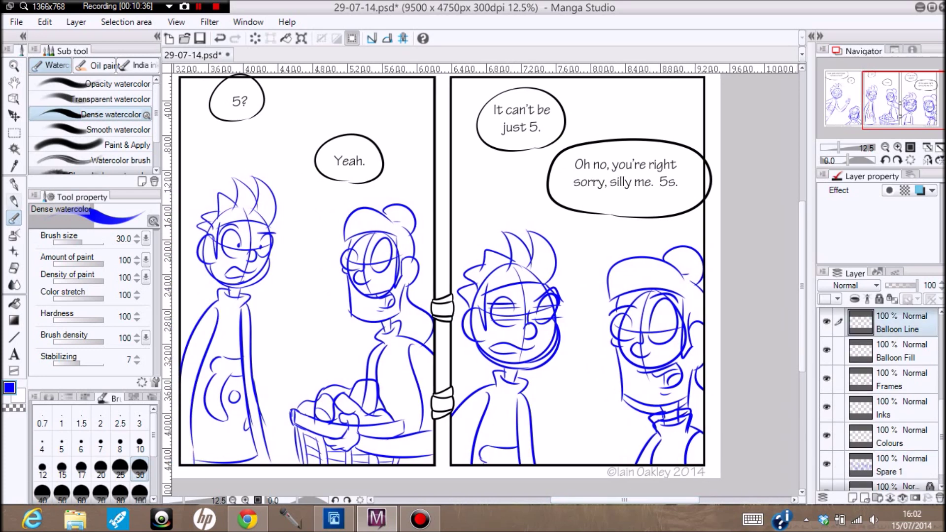
click(14, 185)
double_click(9, 388)
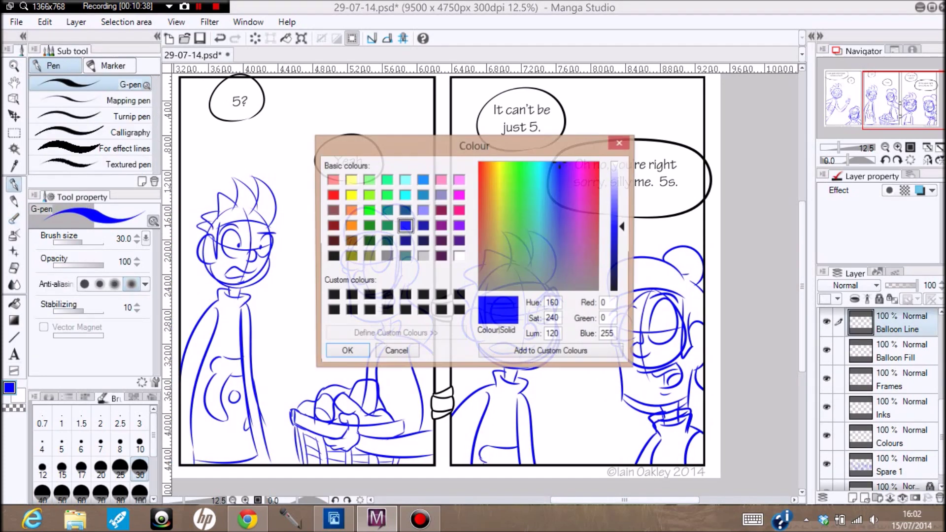
click(333, 257)
click(346, 352)
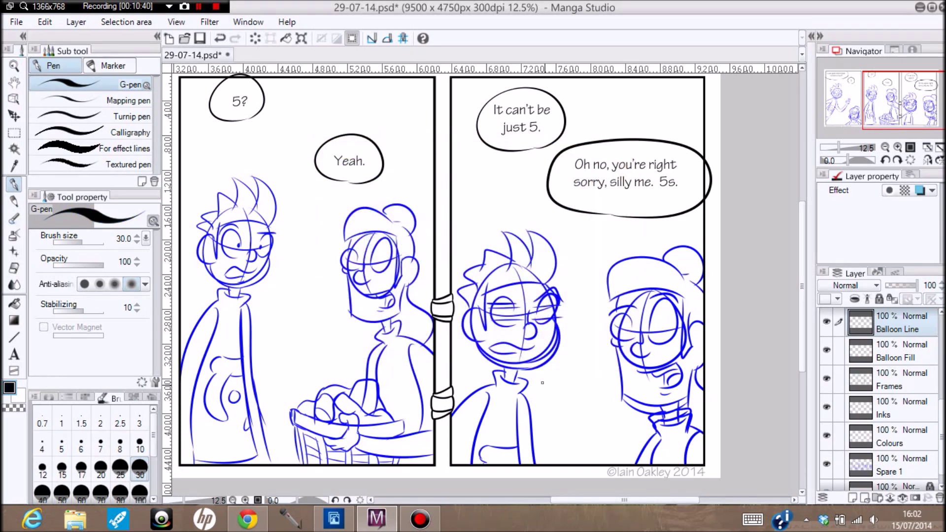
Ink a curved tail from the "Dude quick what's your mobile number?" balloon towards the spiky-haired character, erasing the overlapping line ends
scroll(486, 271, left, 4)
scroll(485, 271, left, 12)
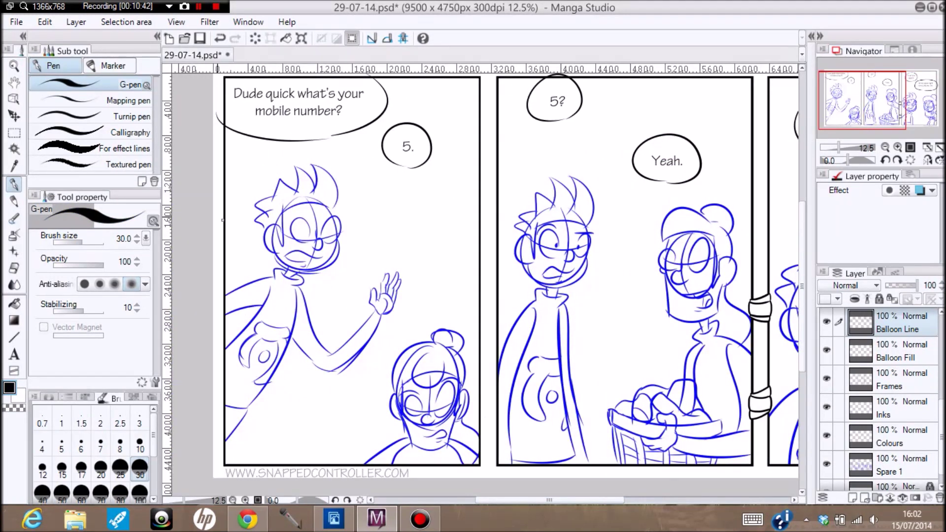
click(14, 65)
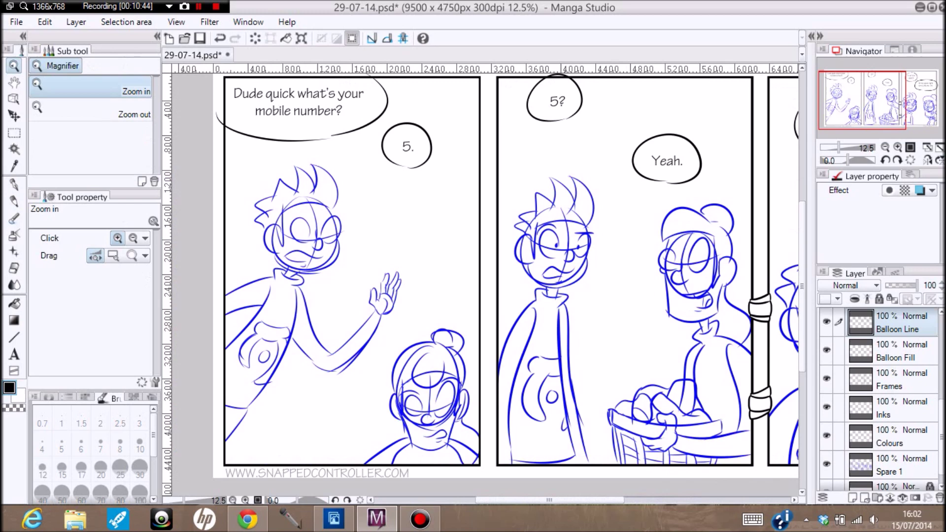
click(353, 147)
click(14, 184)
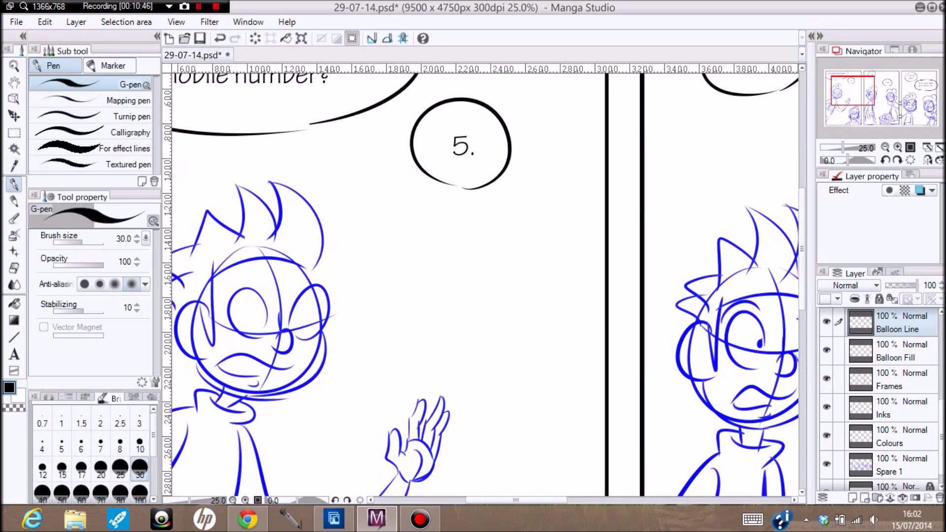
mouse_move(314, 119)
mouse_down()
mouse_move(328, 137)
mouse_move(318, 197)
mouse_up()
key(ctrl+z)
drag(313, 122, 320, 211)
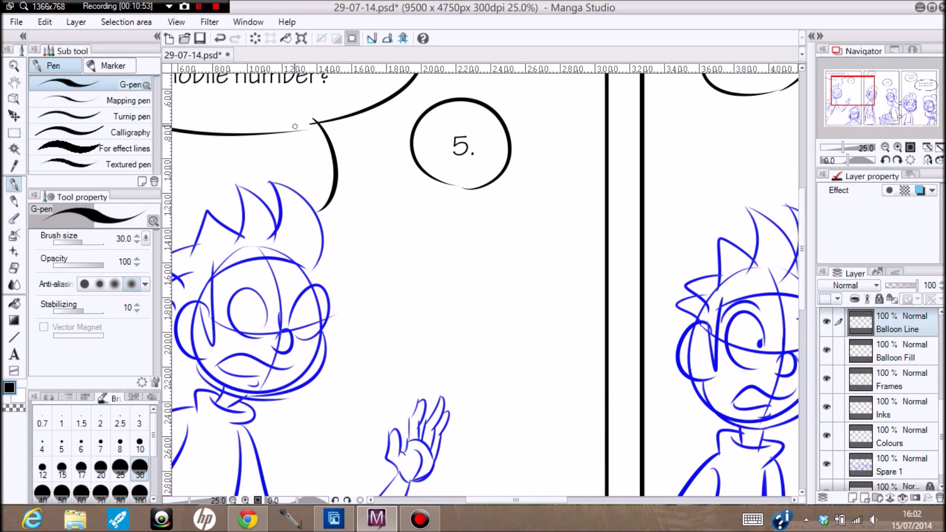
mouse_move(295, 127)
mouse_down()
mouse_move(320, 165)
mouse_move(315, 220)
mouse_up()
key(e)
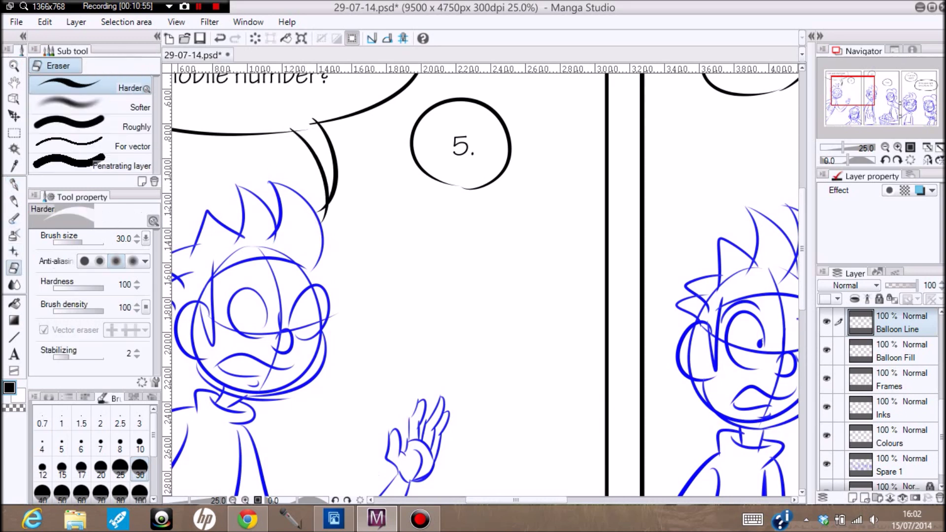
drag(318, 216, 321, 202)
mouse_move(307, 122)
mouse_down()
mouse_move(315, 129)
mouse_move(302, 126)
mouse_up()
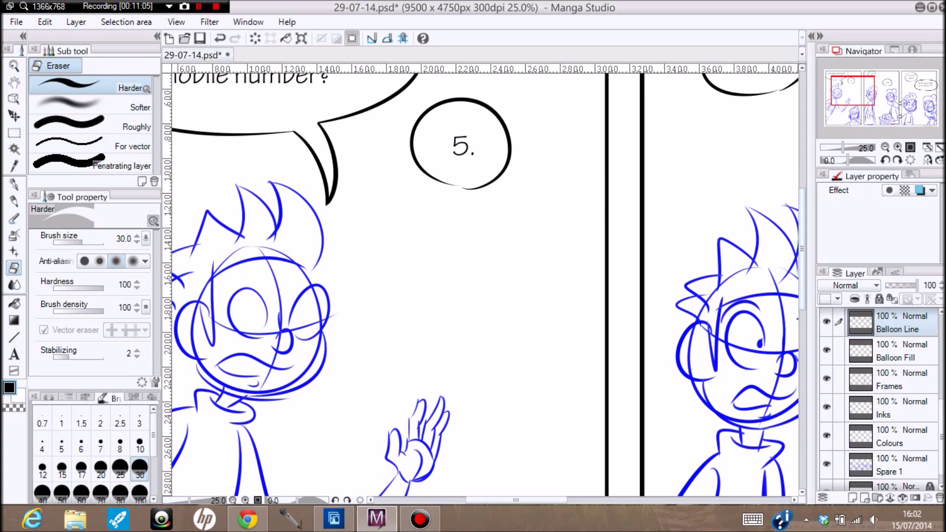
Ink a long, thin tail from the first panel's "5." balloon down towards the lower character's head, and clean up its tip and opening
scroll(481, 284, down, 3)
key(p)
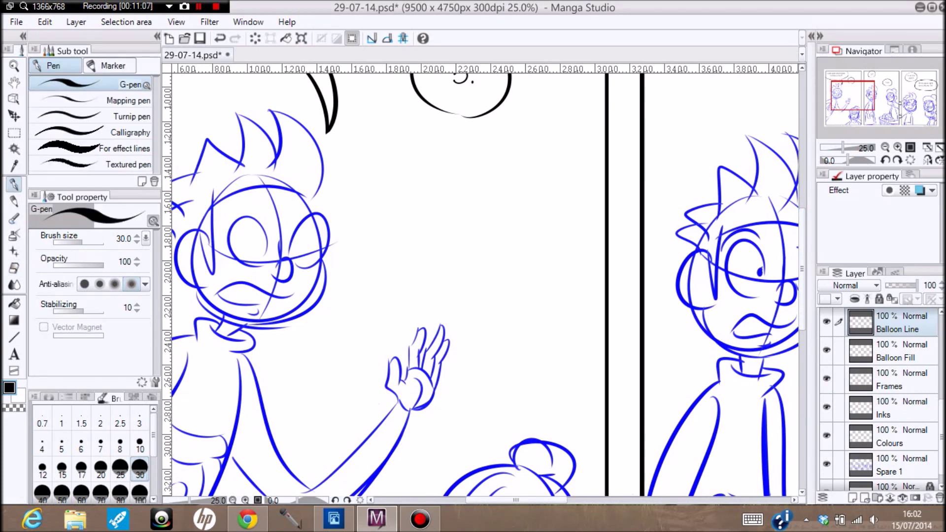
drag(473, 108, 507, 382)
key(ctrl+z)
drag(469, 114, 484, 420)
drag(450, 112, 494, 459)
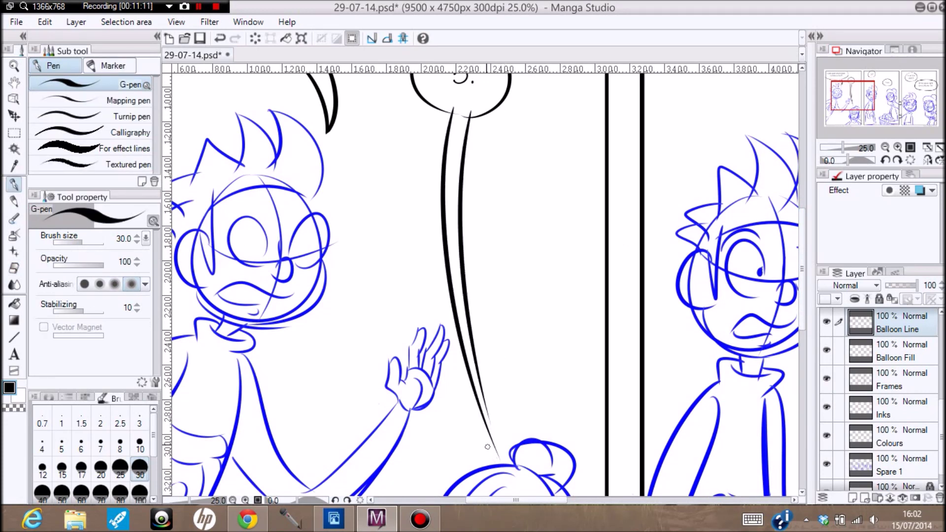
key(ctrl+z)
drag(450, 113, 493, 461)
key(ctrl+z)
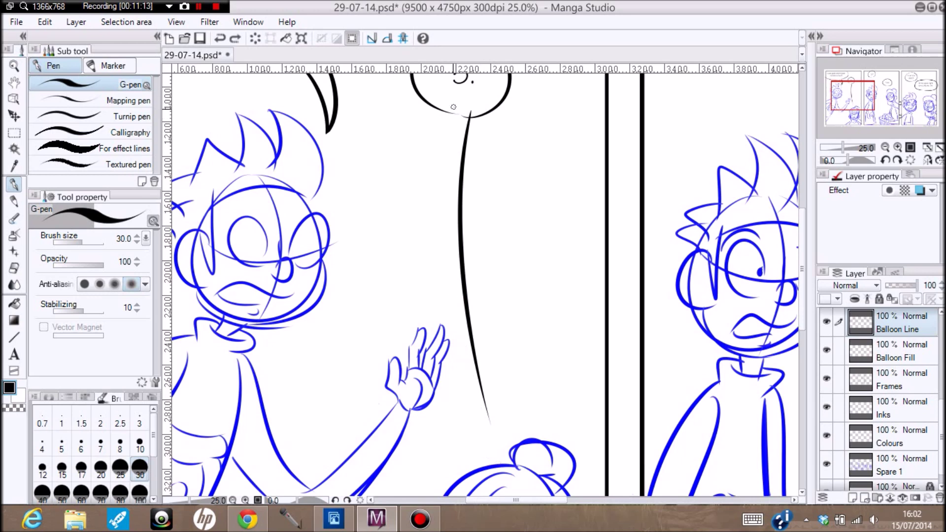
mouse_move(452, 112)
mouse_down()
mouse_move(486, 417)
mouse_move(510, 466)
mouse_up()
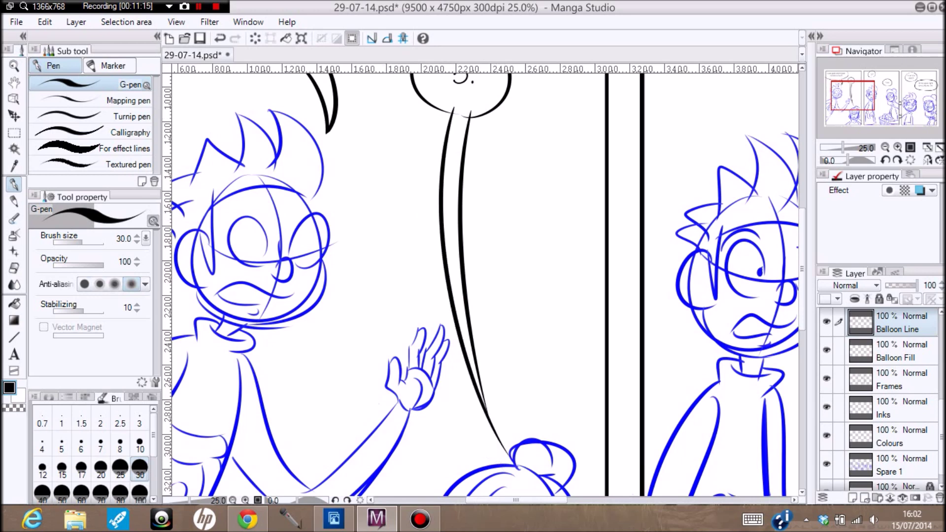
key(e)
mouse_move(490, 426)
mouse_down()
mouse_move(492, 406)
mouse_move(506, 464)
mouse_up()
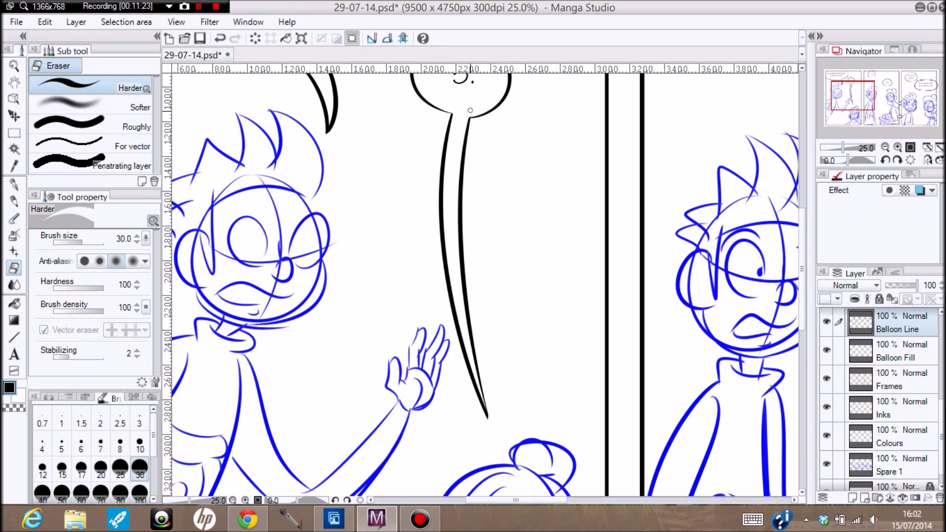
Ink a short tail from the "Yeah." balloon to the beanie-wearing character and erase the overlapping lines at its opening and tip
drag(516, 501, 586, 500)
key(p)
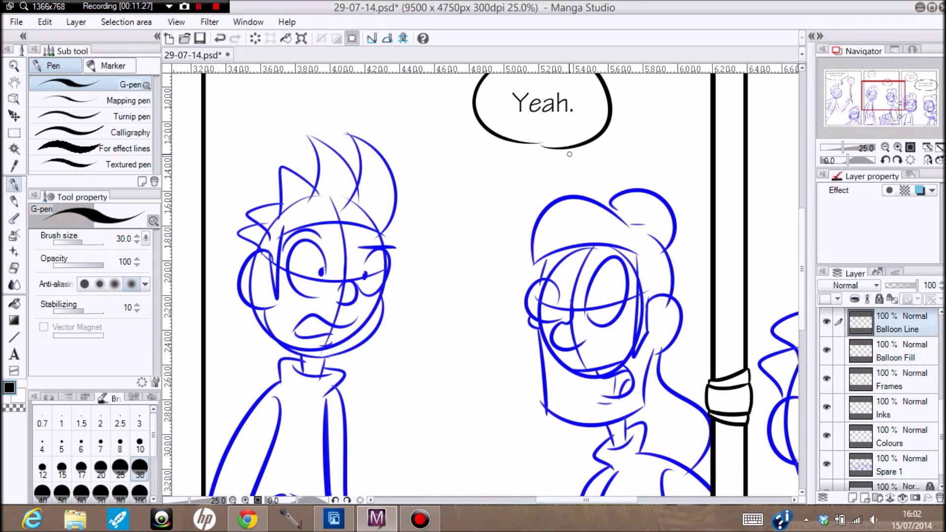
drag(554, 143, 541, 190)
drag(534, 134, 554, 204)
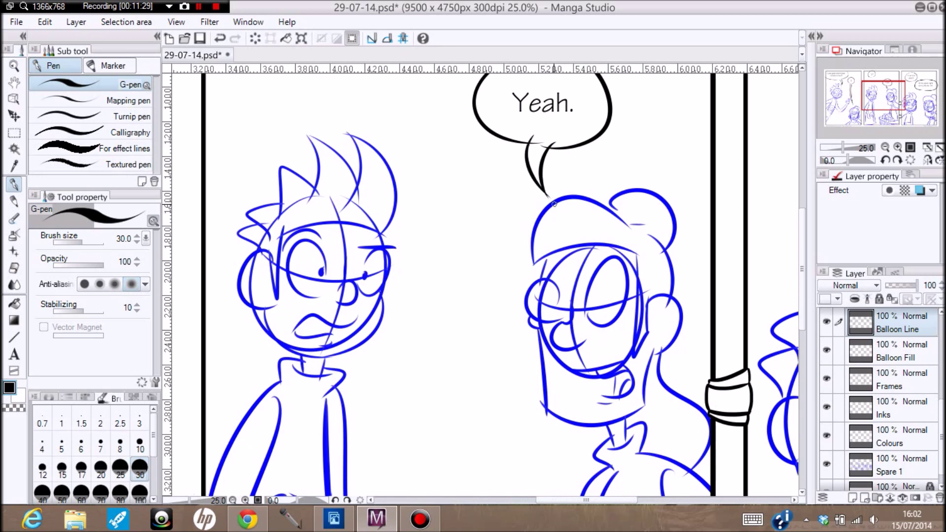
key(e)
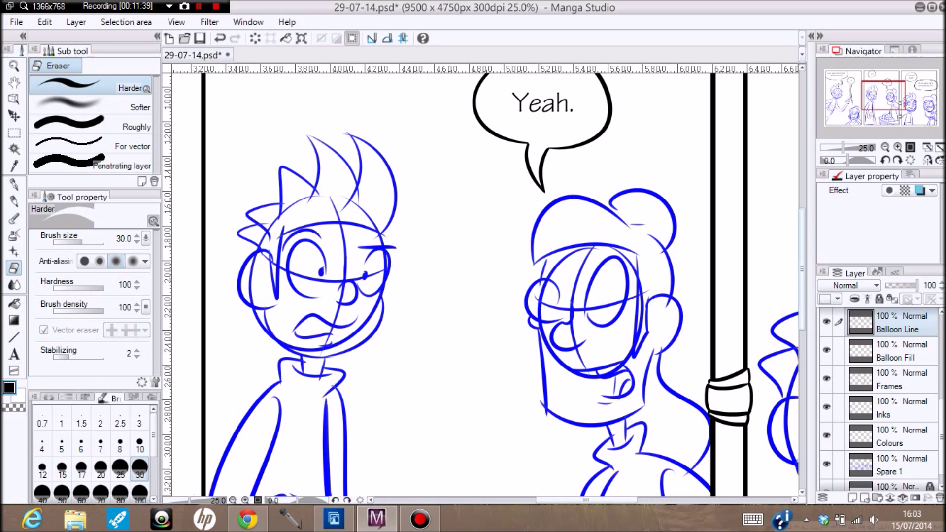
Ink a curved tail from the "5?" balloon to the spiky-haired character in the second panel and erase the outline across its opening
scroll(544, 190, up, 3)
key(p)
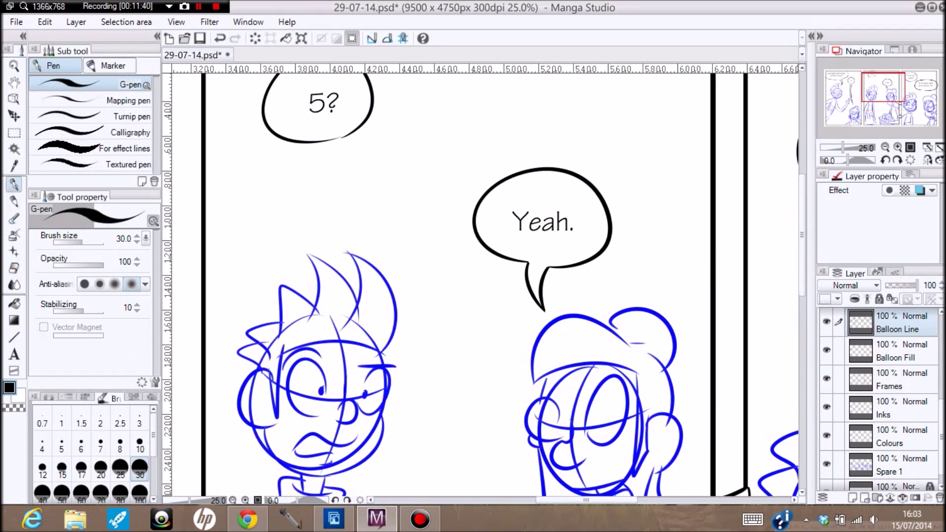
drag(344, 132, 361, 243)
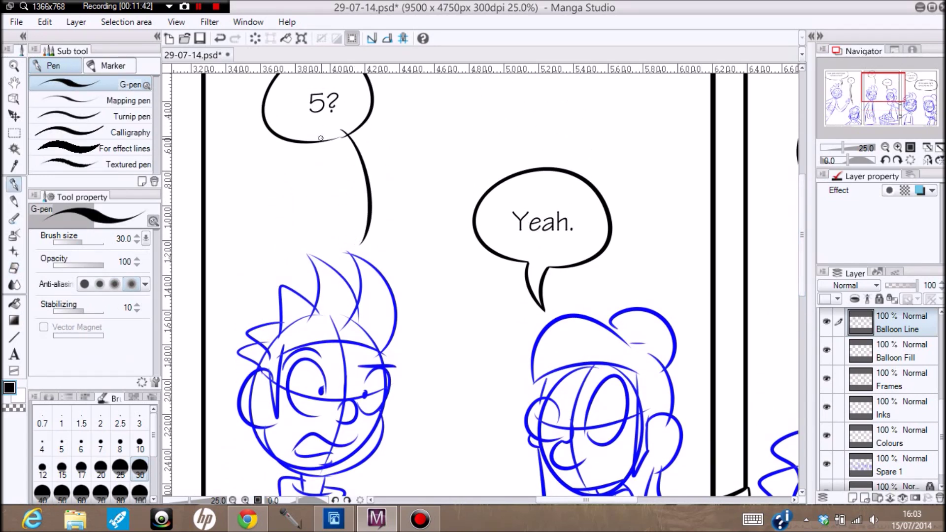
drag(321, 138, 361, 243)
click(14, 268)
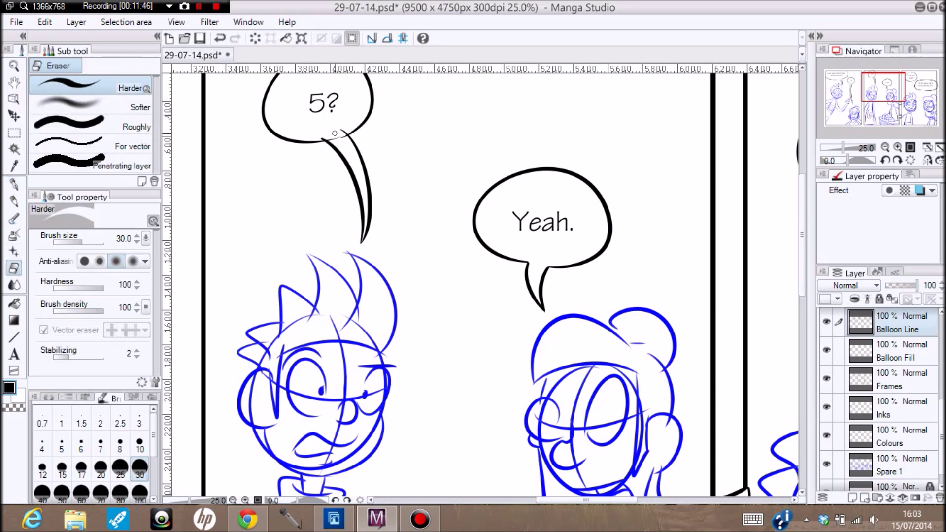
drag(334, 133, 341, 126)
Ink a pointed tail under the "It can't be just 5." balloon in the third panel, erasing the crossed tip and the outline across its opening
drag(587, 499, 666, 500)
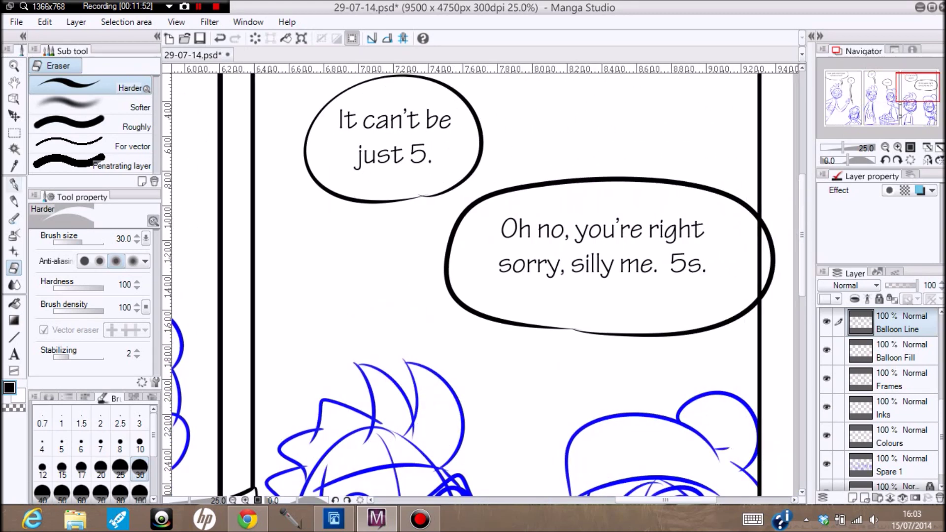
click(14, 184)
drag(429, 185, 407, 329)
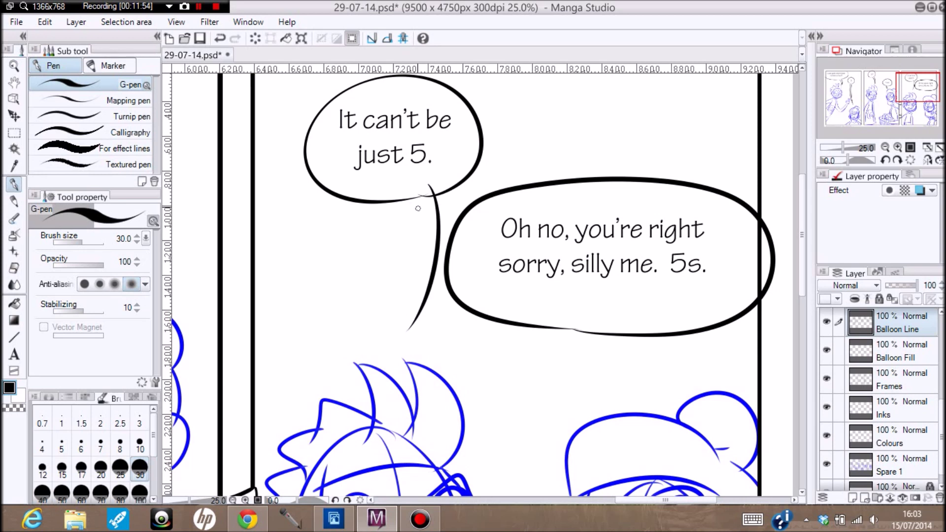
drag(408, 193, 401, 331)
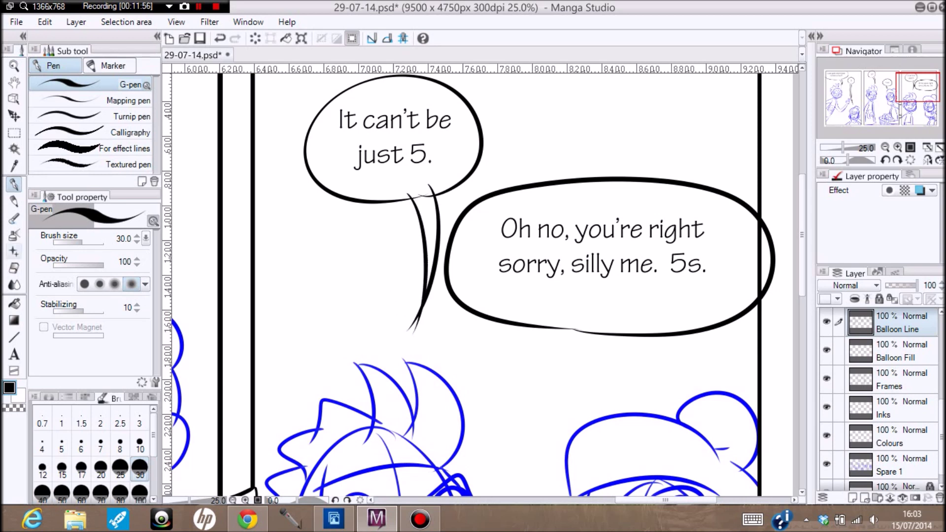
key(e)
drag(416, 293, 406, 342)
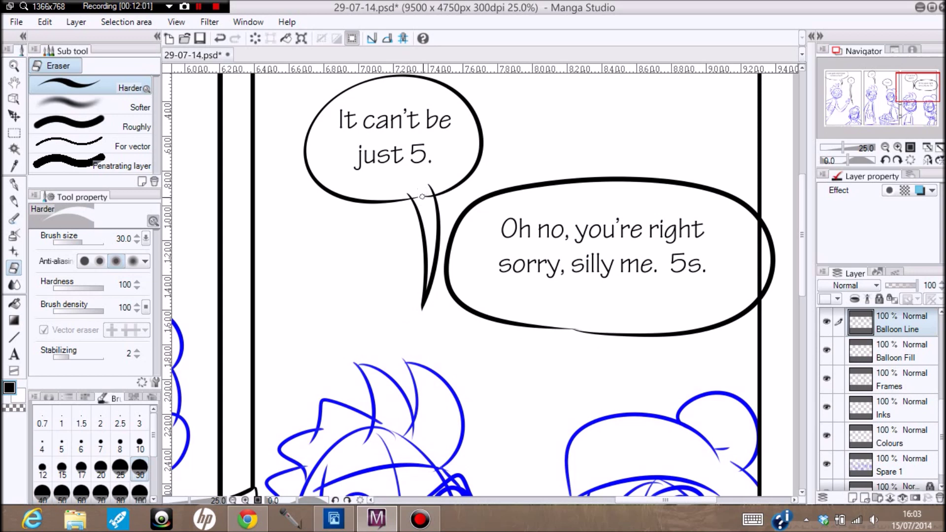
mouse_move(423, 197)
mouse_down()
mouse_move(430, 191)
mouse_move(403, 191)
mouse_up()
Ink a tail from the "Oh no, you're right sorry, silly me. 5s." balloon to the second character and erase its overlapping line ends
key(p)
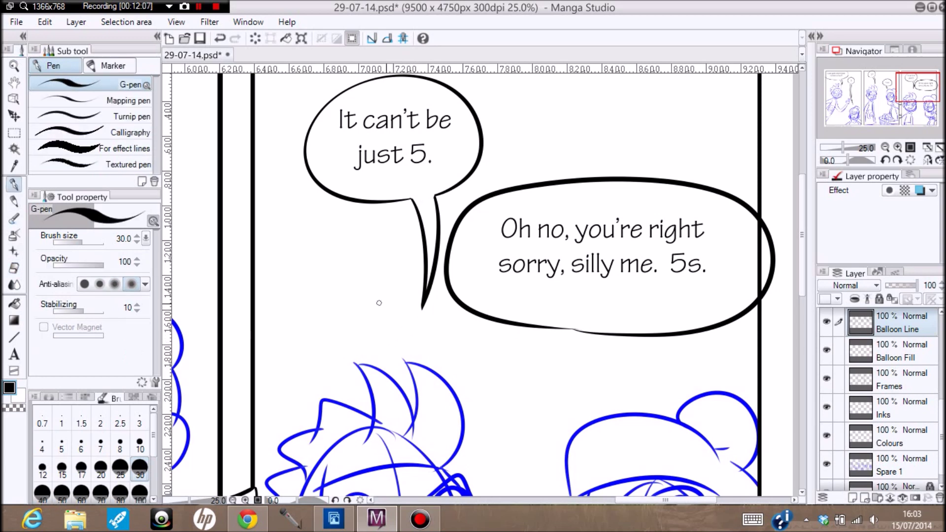
drag(593, 316, 569, 427)
mouse_move(564, 316)
mouse_down()
mouse_move(556, 353)
mouse_move(575, 433)
mouse_move(559, 337)
mouse_move(585, 427)
mouse_up()
key(ctrl+z)
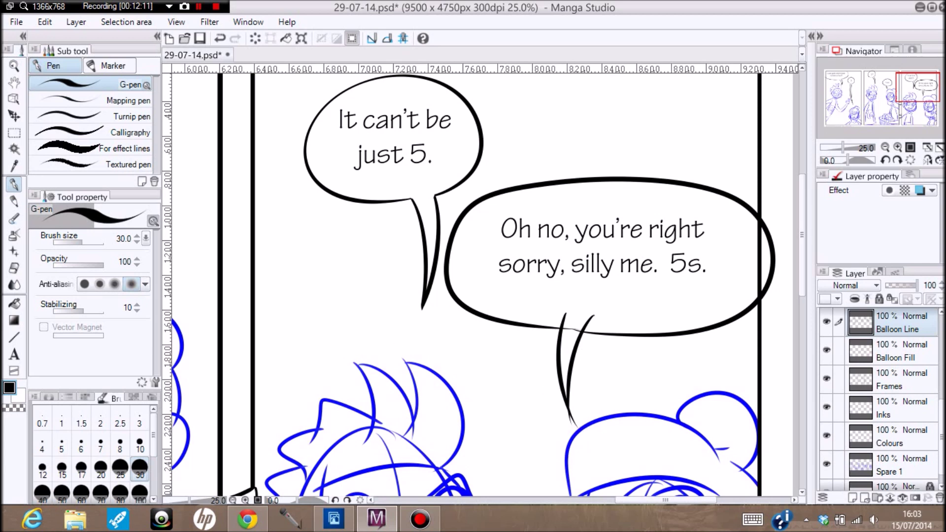
key(e)
drag(575, 412, 580, 432)
drag(575, 317, 563, 326)
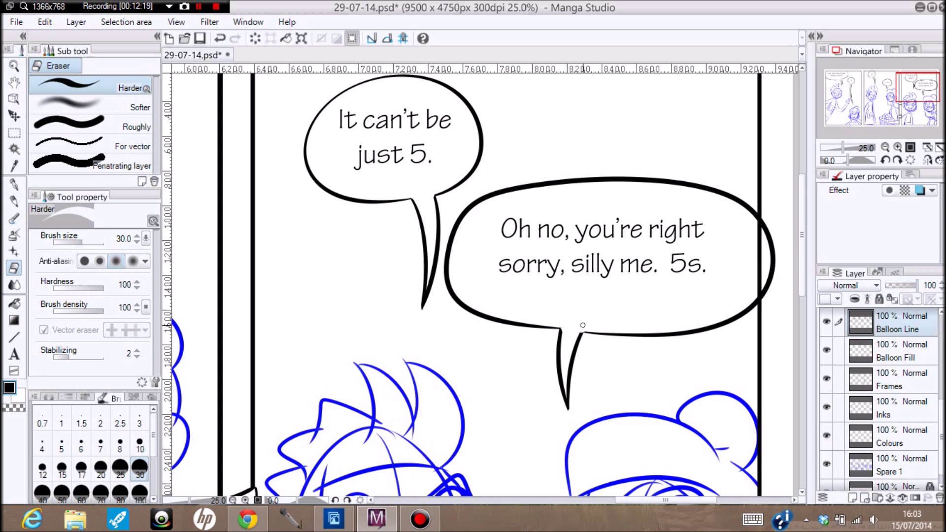
Bring the whole first panel into view at 12.5% zoom and make the Inks layer active
click(14, 66)
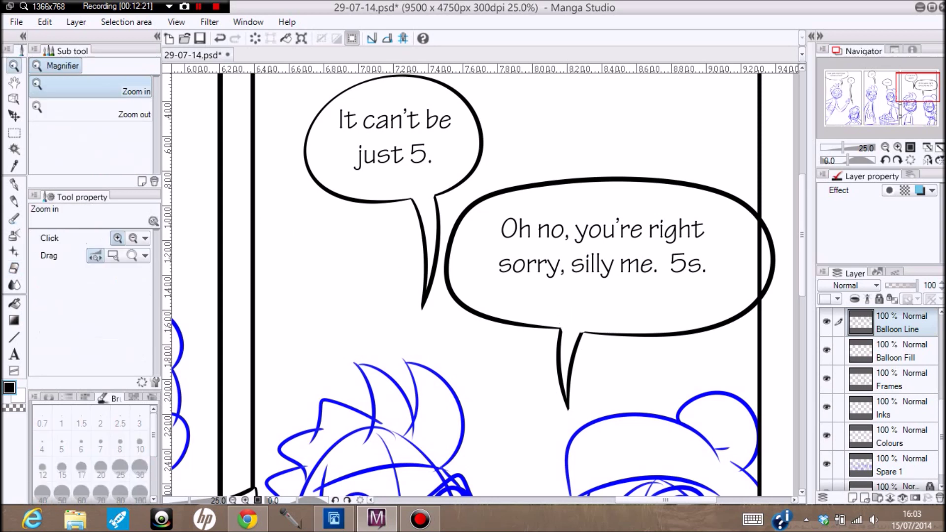
click(91, 110)
click(342, 298)
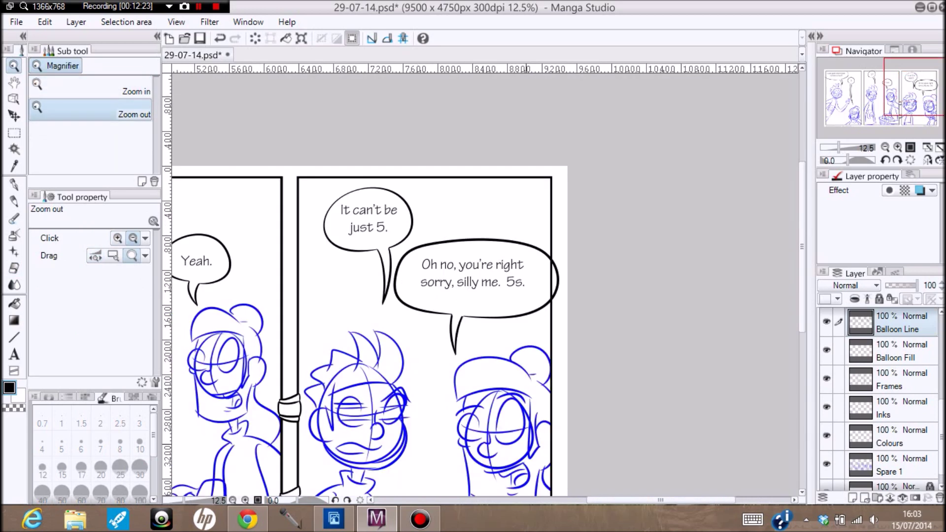
drag(661, 500, 526, 499)
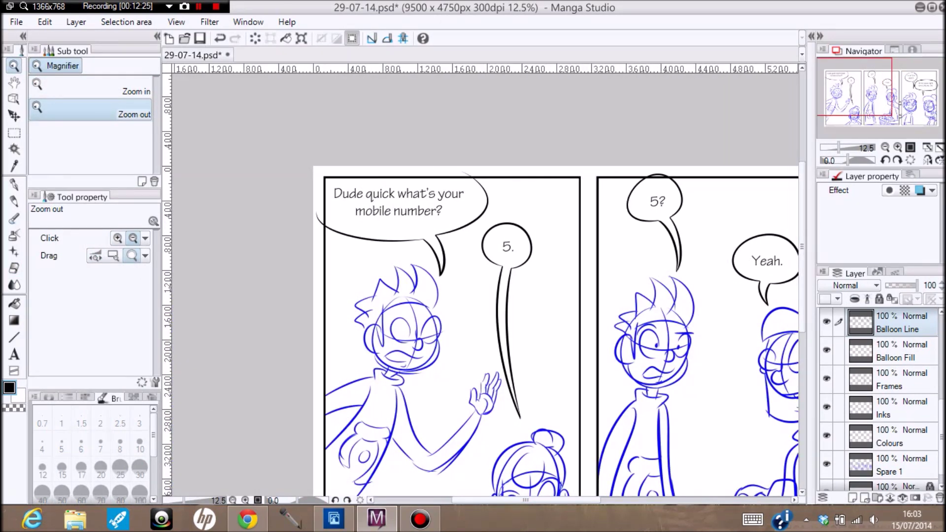
scroll(480, 284, down, 5)
click(893, 409)
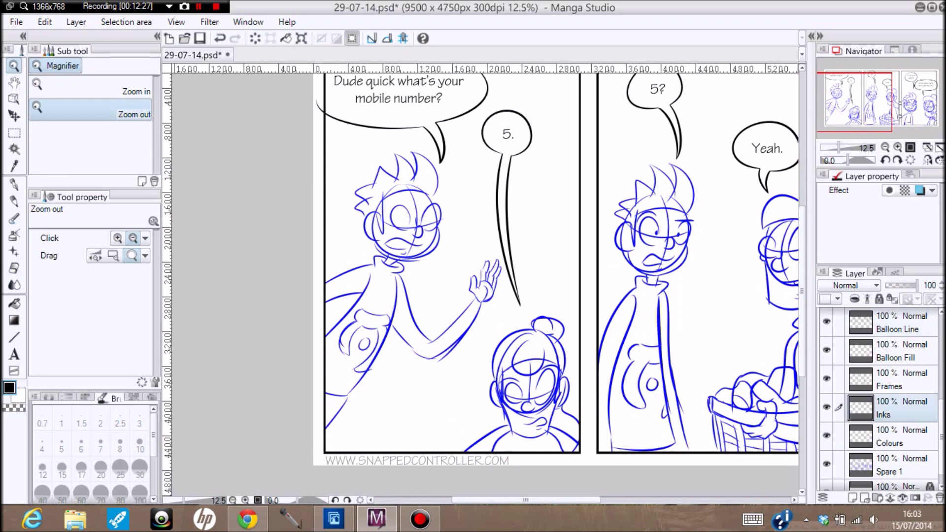
Ink the eyes, nose and nose-bridge line of the first panel's spiky-haired character with the G-pen at size 30
click(90, 88)
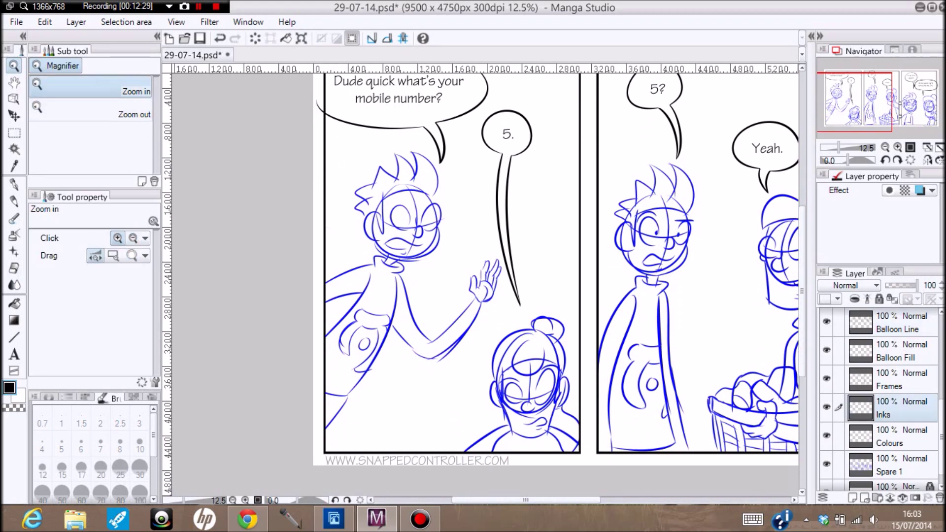
click(418, 241)
click(418, 240)
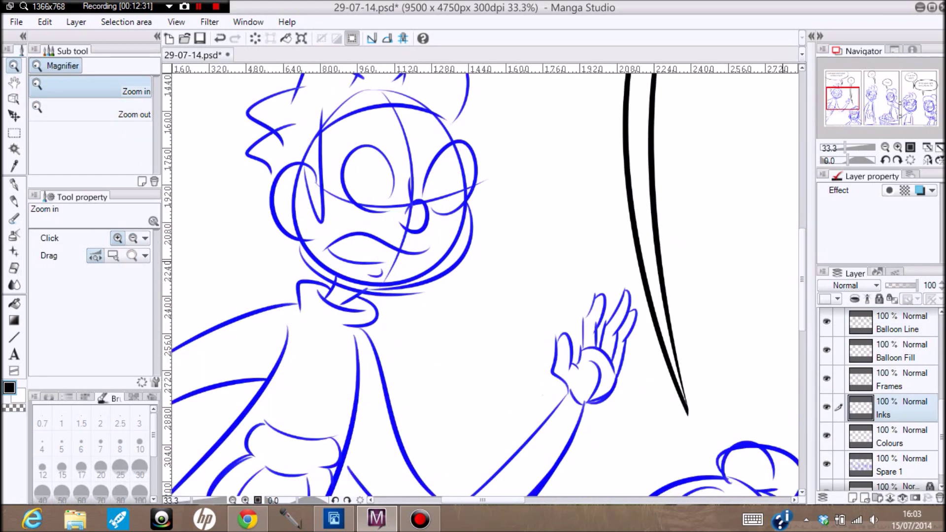
drag(803, 262, 802, 251)
click(352, 224)
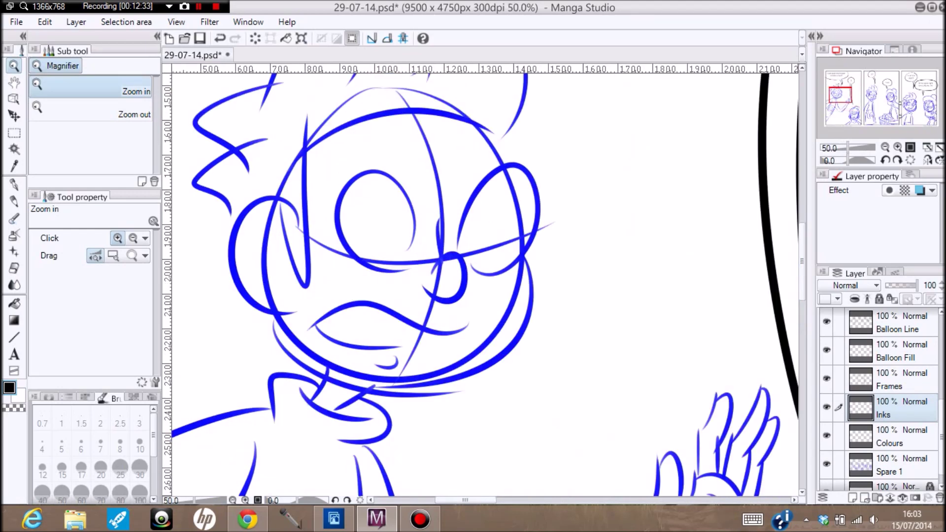
key(p)
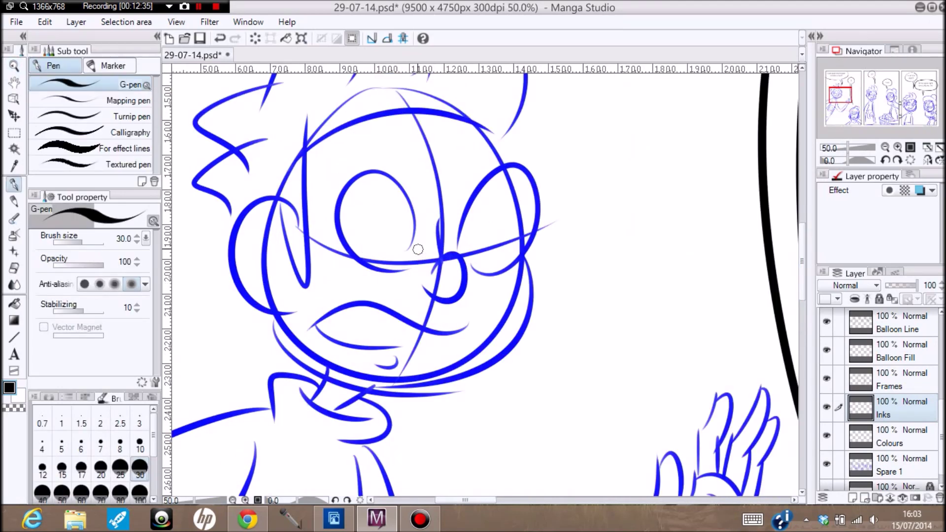
mouse_move(418, 218)
mouse_down()
mouse_move(354, 275)
mouse_move(398, 175)
mouse_move(415, 259)
mouse_up()
key(ctrl+z)
mouse_move(476, 264)
mouse_down()
mouse_move(538, 184)
mouse_move(469, 268)
mouse_move(513, 264)
mouse_move(478, 247)
mouse_move(431, 272)
mouse_move(460, 293)
mouse_move(425, 296)
mouse_up()
key(ctrl+z)
drag(442, 260, 440, 217)
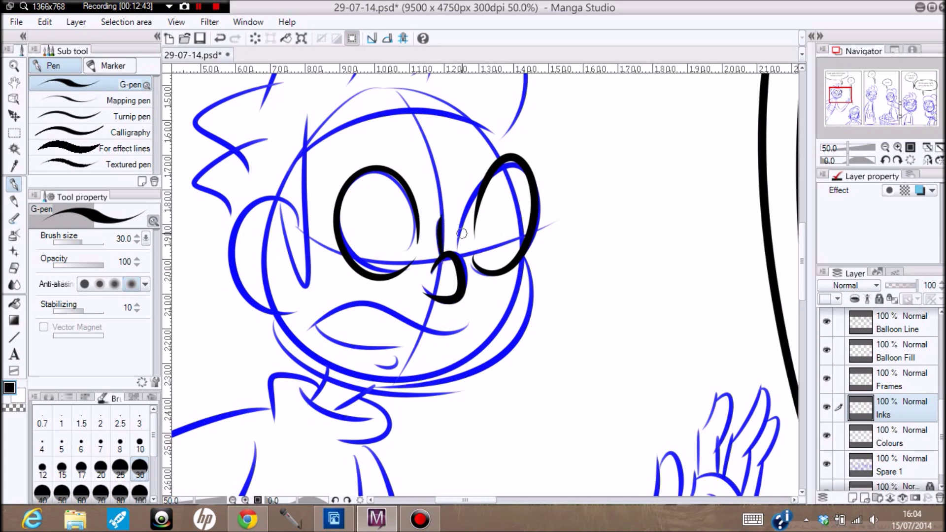
Ink the spiky-haired character's outer ear and the jaw contour running from the ear to the opposite cheek
mouse_move(524, 258)
mouse_down()
mouse_move(453, 391)
mouse_move(413, 394)
mouse_up()
key(ctrl+z)
drag(518, 258, 414, 392)
key(ctrl+z)
drag(517, 263, 389, 379)
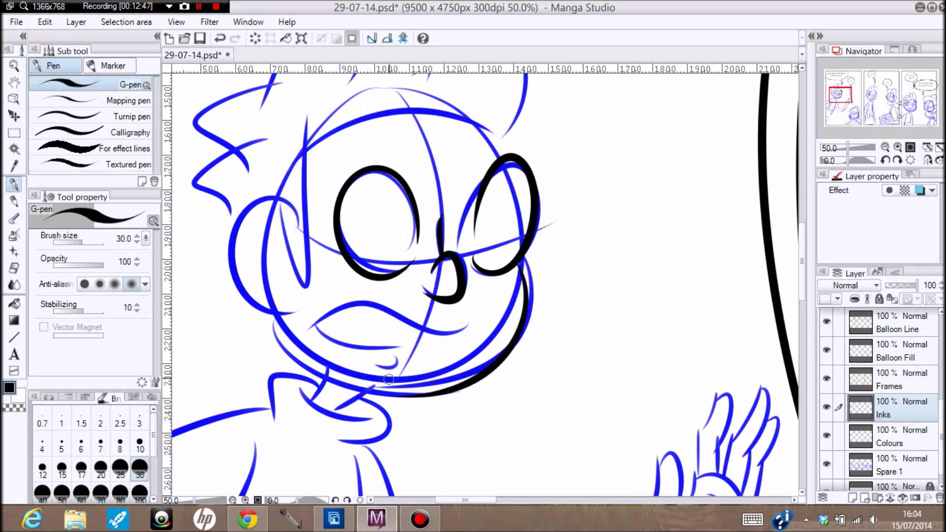
mouse_move(278, 211)
mouse_down()
mouse_move(230, 249)
mouse_move(293, 314)
mouse_move(461, 401)
mouse_up()
key(ctrl+z)
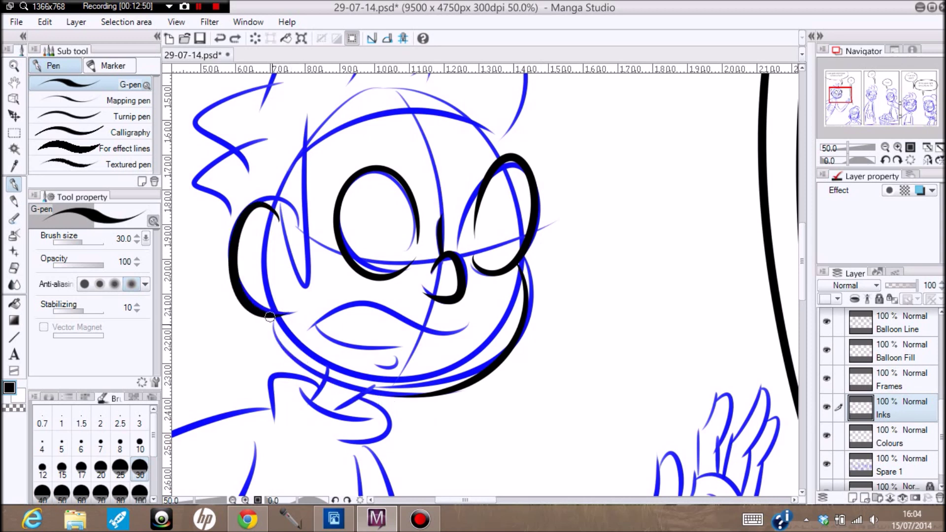
drag(269, 317, 439, 389)
key(ctrl+z)
drag(266, 316, 446, 402)
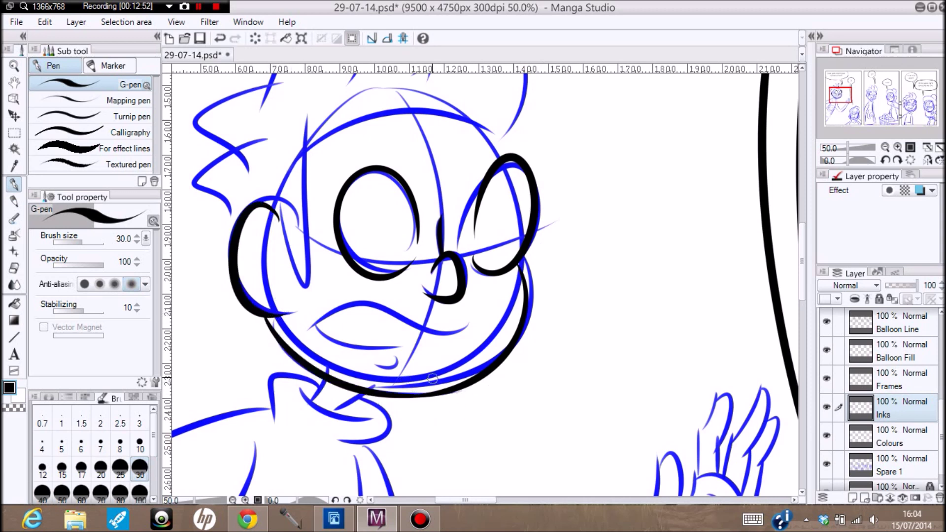
Ink the character's open mouth with a black interior, the small chin mark and the inner ear lines
drag(464, 328, 392, 365)
mouse_move(407, 333)
mouse_down()
mouse_move(327, 338)
mouse_move(368, 346)
mouse_move(361, 333)
mouse_move(363, 342)
mouse_move(318, 332)
mouse_move(340, 325)
mouse_move(365, 335)
mouse_move(312, 337)
mouse_up()
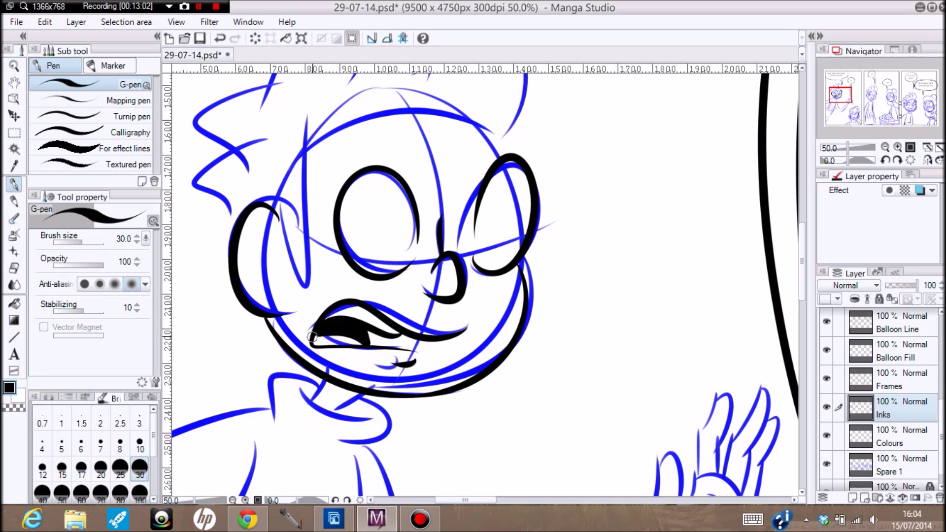
mouse_move(254, 221)
mouse_down()
mouse_move(242, 246)
mouse_move(254, 286)
mouse_move(275, 302)
mouse_move(264, 267)
mouse_up()
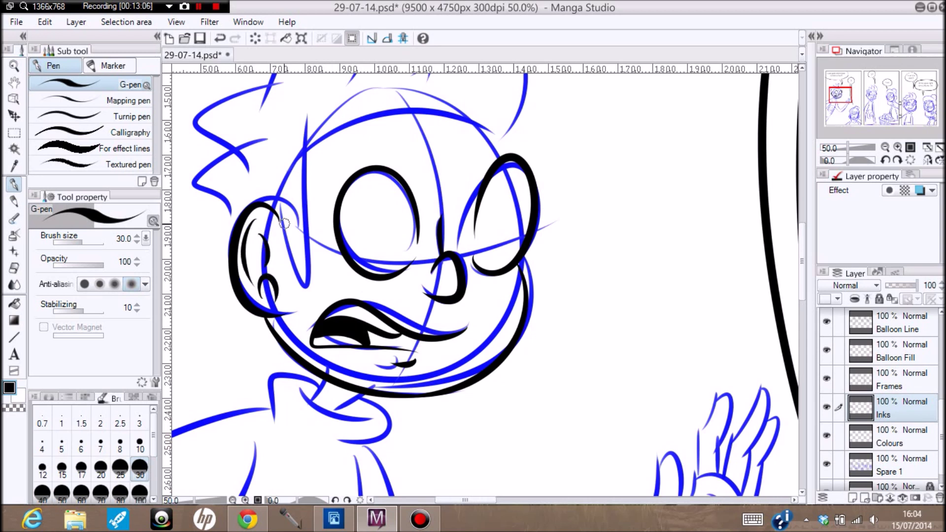
Ink the pointed sideburn beside the ear and the hairline curving across the forehead to the far eye
mouse_move(279, 207)
mouse_down()
mouse_move(298, 292)
mouse_move(308, 129)
mouse_move(488, 129)
mouse_move(500, 165)
mouse_up()
key(ctrl+z)
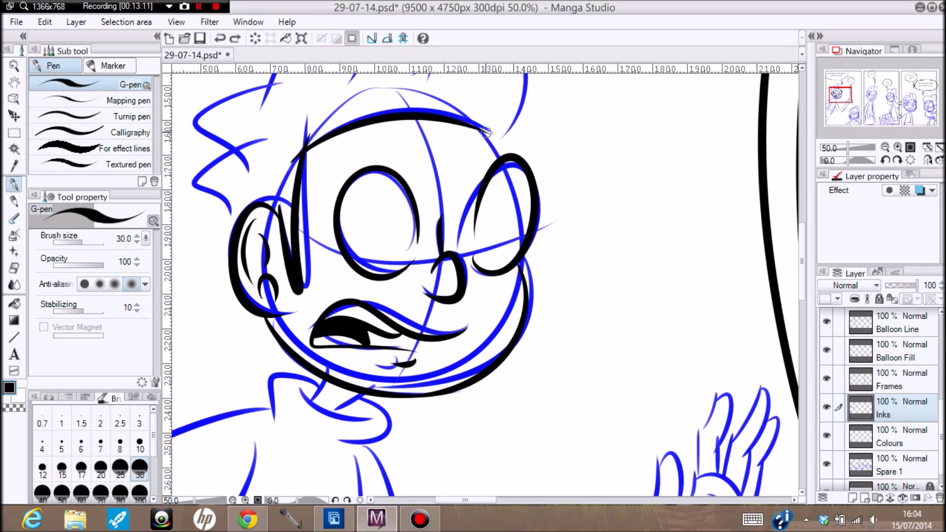
drag(486, 131, 500, 160)
Ink an arched eyebrow above each eye and add a small dot pupil low in each eye
drag(803, 276, 803, 258)
drag(329, 254, 401, 245)
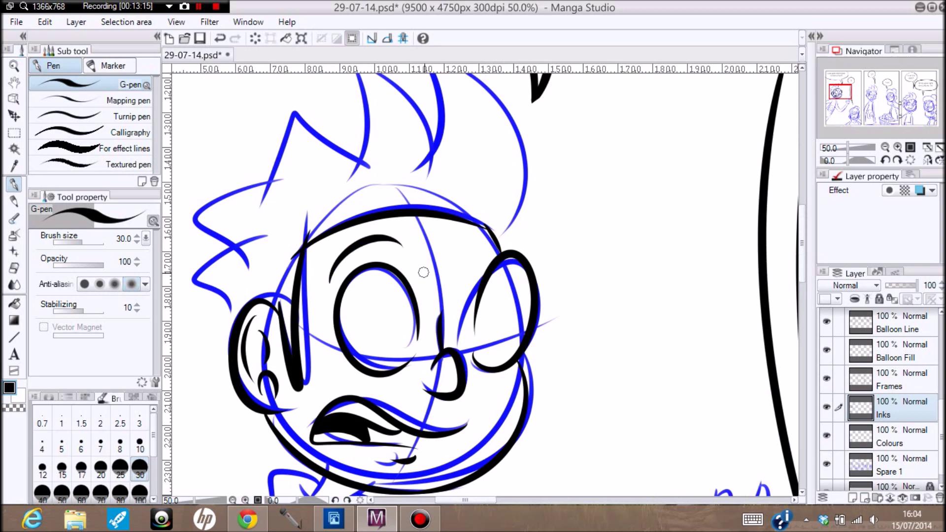
drag(470, 242, 544, 266)
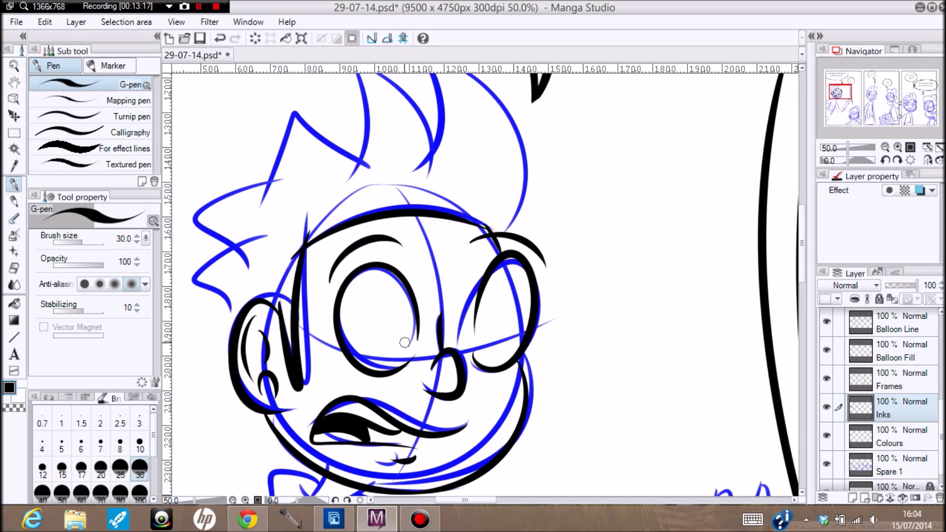
drag(406, 343, 408, 345)
key(ctrl+z)
drag(401, 353, 403, 355)
drag(508, 352, 505, 355)
Ink the back curve of the hair, the tall rear spike and the upper edge of the spike in front of it
scroll(770, 230, up, 3)
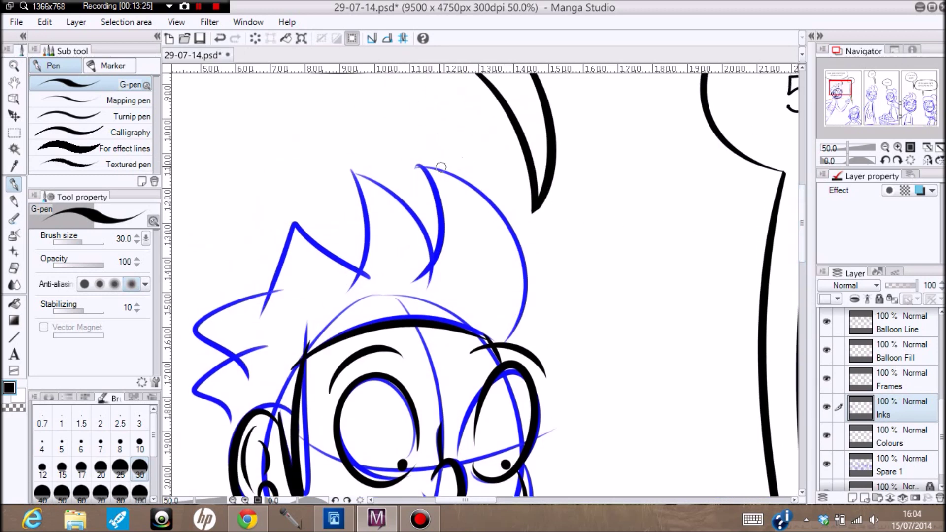
mouse_move(419, 164)
mouse_down()
mouse_move(468, 170)
mouse_move(505, 340)
mouse_up()
key(ctrl+z)
mouse_move(419, 165)
mouse_down()
mouse_move(454, 174)
mouse_move(503, 345)
mouse_up()
key(ctrl+z)
mouse_move(419, 165)
mouse_down()
mouse_move(439, 166)
mouse_move(497, 340)
mouse_up()
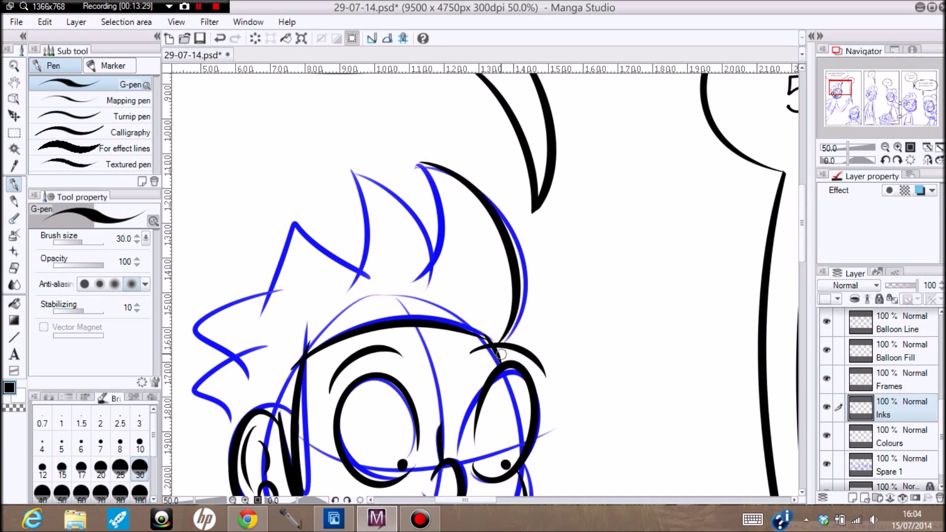
mouse_move(419, 161)
mouse_down()
mouse_move(436, 195)
mouse_move(417, 296)
mouse_up()
key(ctrl+z)
mouse_move(420, 161)
mouse_down()
mouse_move(436, 195)
mouse_move(409, 299)
mouse_up()
key(ctrl+z)
mouse_move(420, 162)
mouse_down()
mouse_move(433, 184)
mouse_move(404, 272)
mouse_up()
drag(345, 165, 438, 294)
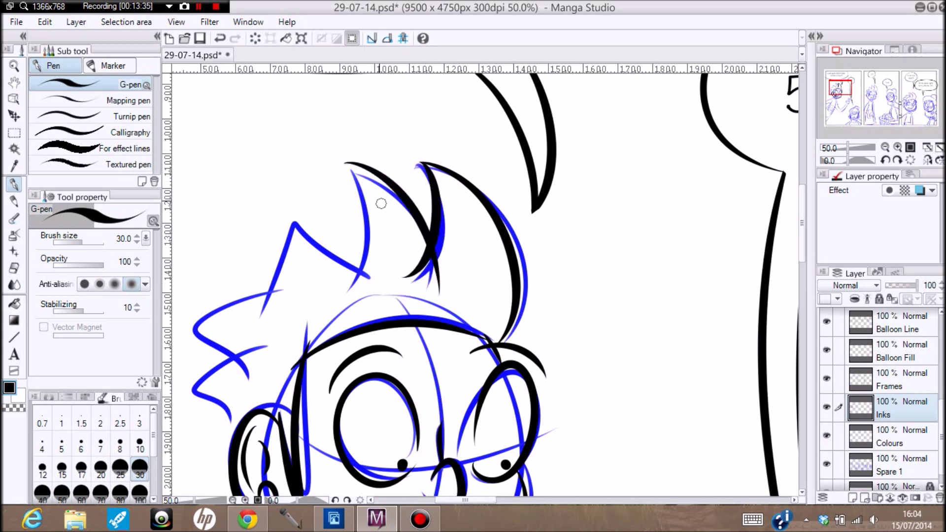
Ink the remaining hair spikes from the crown around the side of the head down to the ear
mouse_move(345, 163)
mouse_down()
mouse_move(346, 298)
mouse_move(285, 212)
mouse_move(275, 310)
mouse_up()
key(ctrl+z)
mouse_move(373, 269)
mouse_down()
mouse_move(354, 252)
mouse_move(258, 326)
mouse_up()
mouse_move(279, 292)
mouse_down()
mouse_move(189, 333)
mouse_move(251, 389)
mouse_move(237, 424)
mouse_up()
key(ctrl+z)
drag(251, 350, 237, 443)
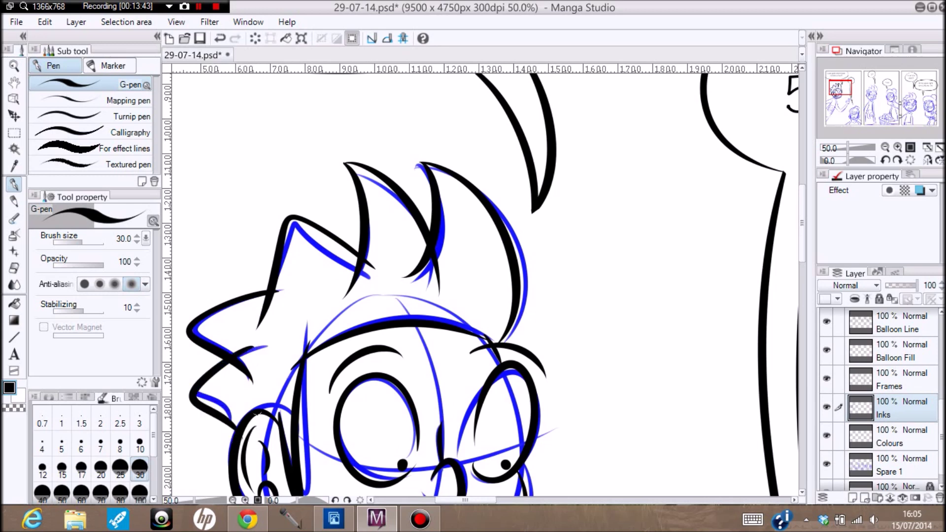
key(ctrl+z)
mouse_move(254, 348)
mouse_down()
mouse_move(237, 357)
mouse_move(236, 433)
mouse_up()
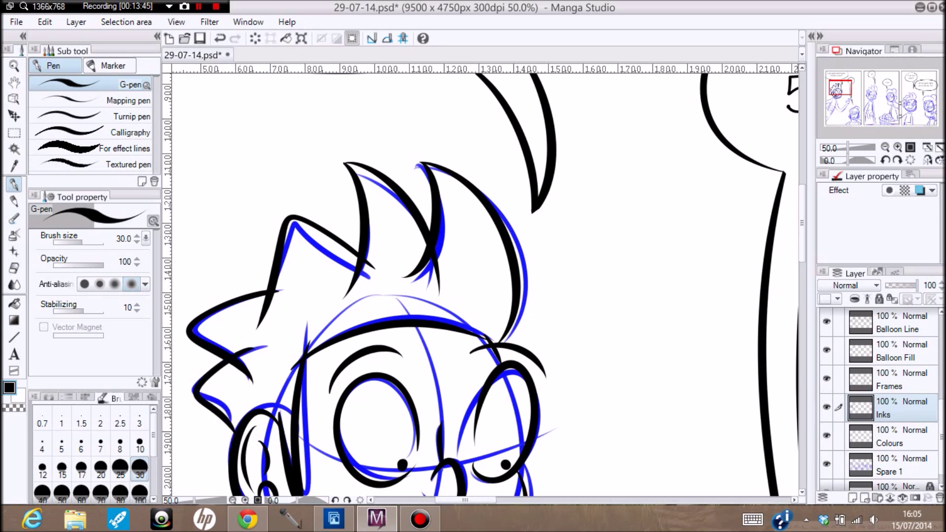
Ink the neck lines below the jaw and start the outline of the character's turtleneck collar
scroll(522, 282, down, 10)
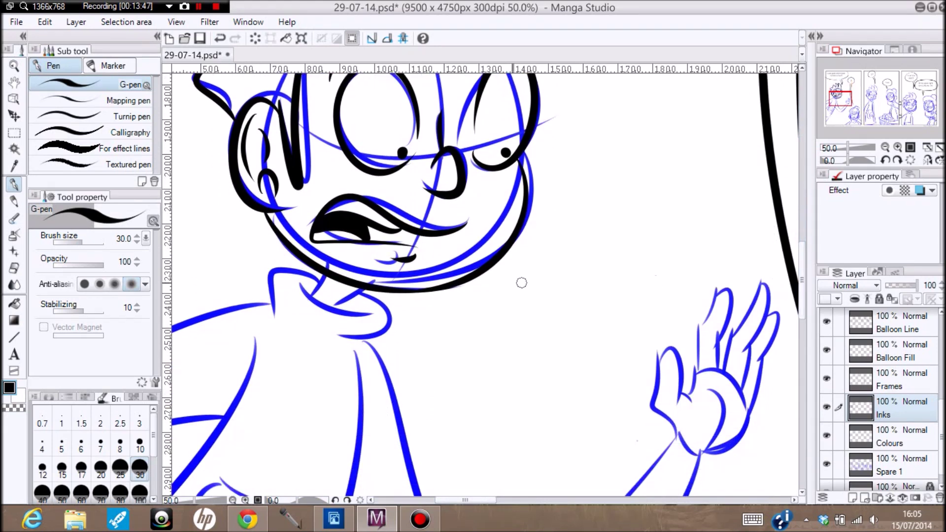
drag(321, 273, 307, 311)
key(ctrl+z)
drag(326, 270, 310, 298)
drag(366, 287, 318, 327)
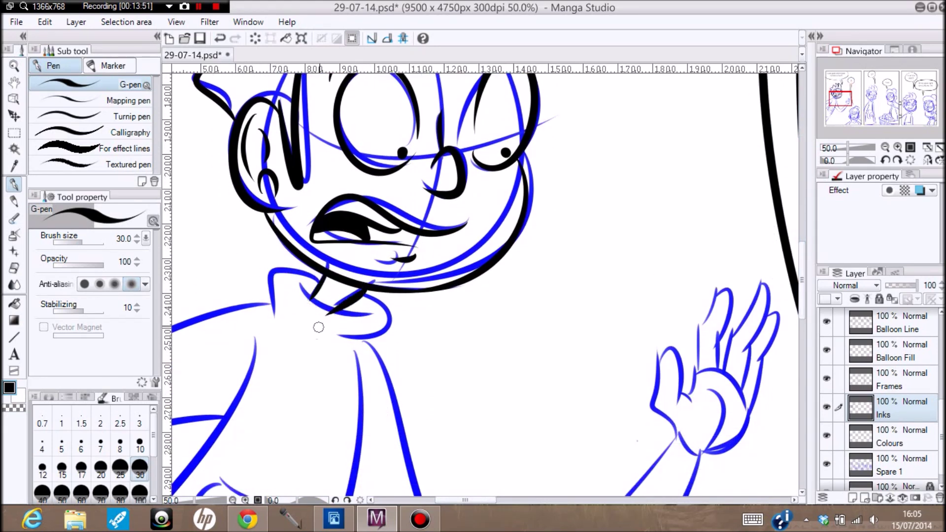
key(ctrl+z)
mouse_move(369, 287)
mouse_down()
mouse_move(333, 305)
mouse_move(360, 310)
mouse_move(356, 298)
mouse_move(390, 324)
mouse_move(340, 351)
mouse_up()
key(ctrl+z)
drag(323, 280, 270, 335)
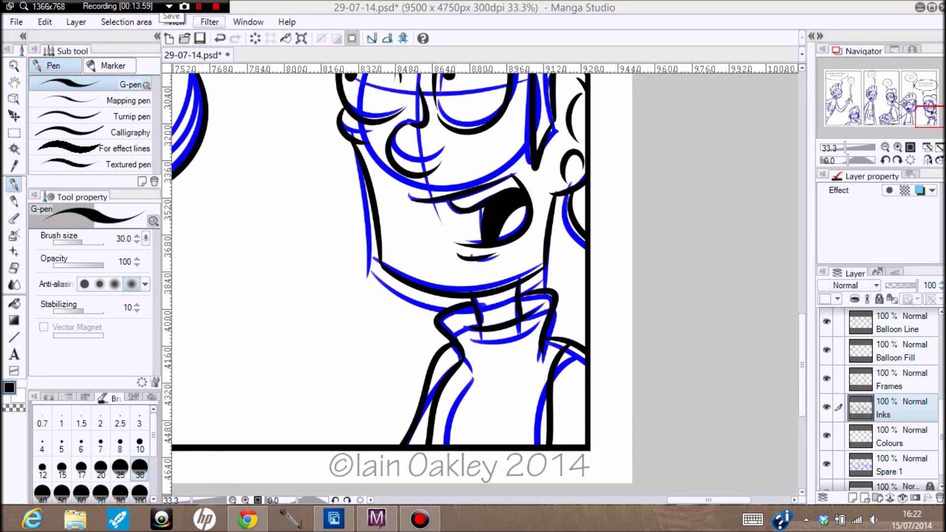
key(shift+F12)
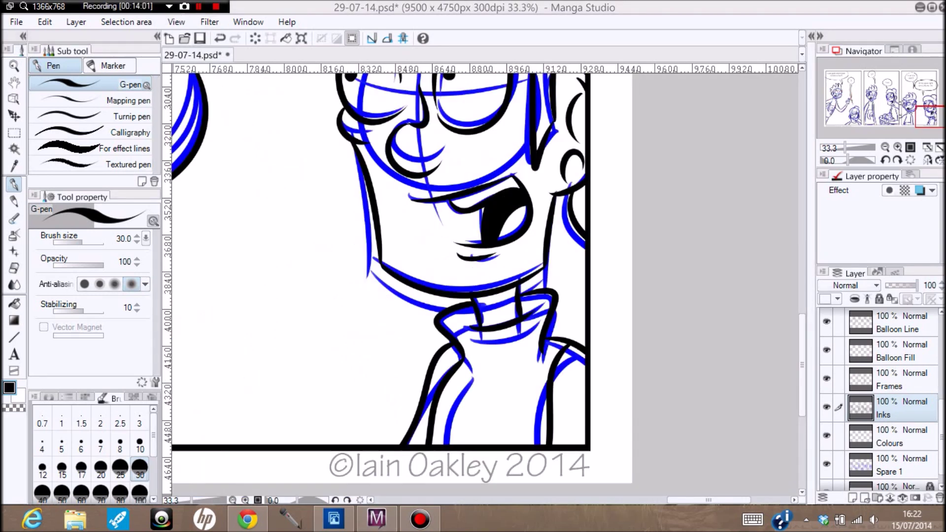
key(shift+F12)
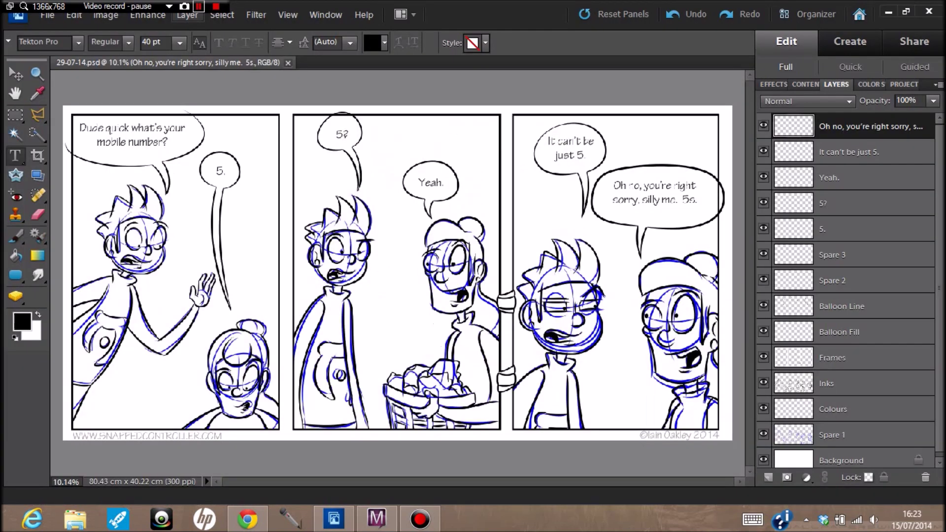
key(shift+F12)
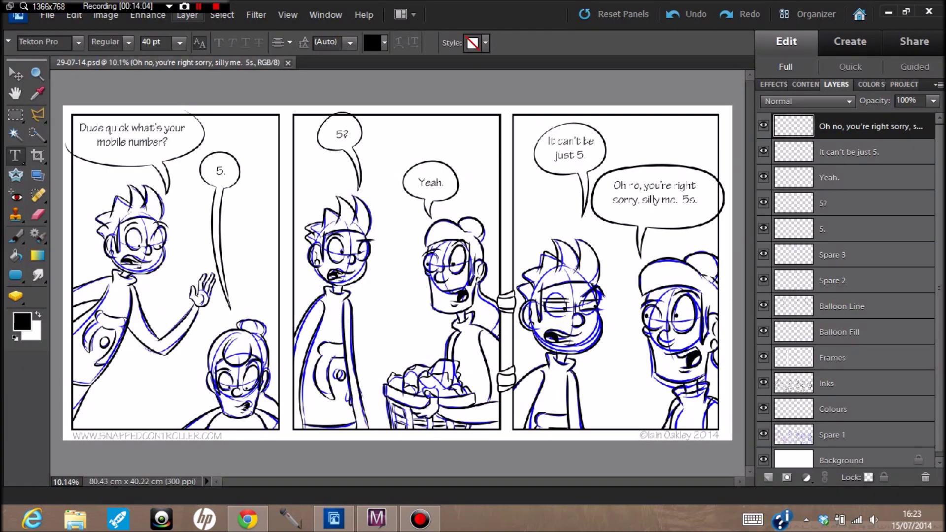
In Photoshop Elements, delete the Spare 1 layer holding the blue rough sketch
click(870, 435)
click(926, 478)
key(Return)
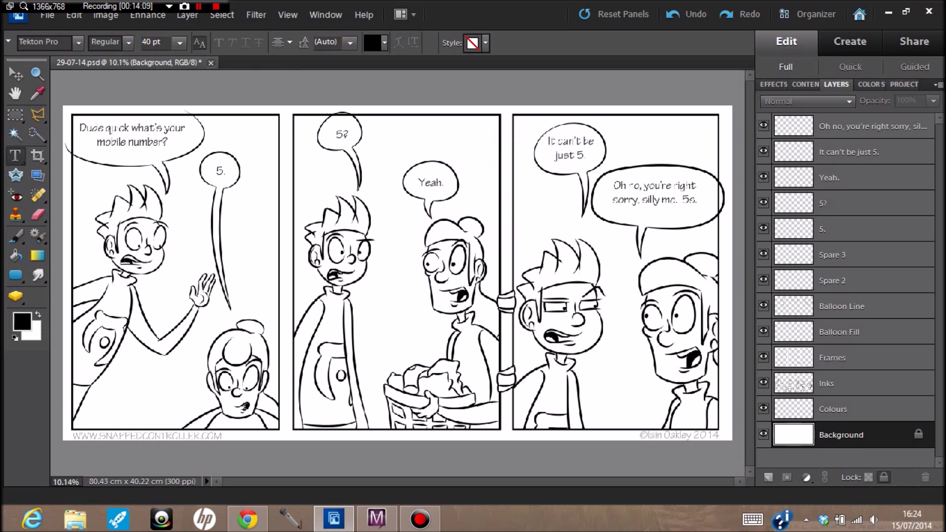
key(i)
click(22, 321)
click(616, 127)
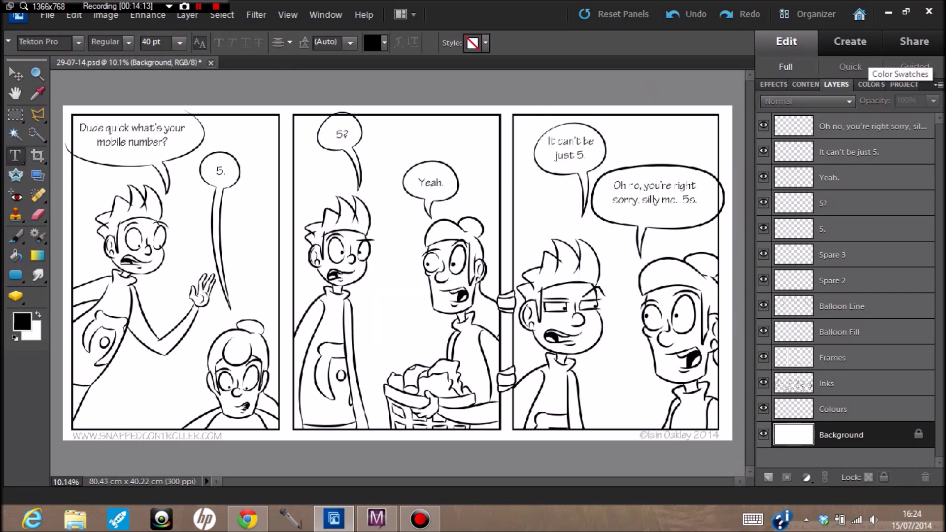
Fill the Background layer with the bright yellow from the Snapped C colours swatches using the Paint Bucket
click(871, 84)
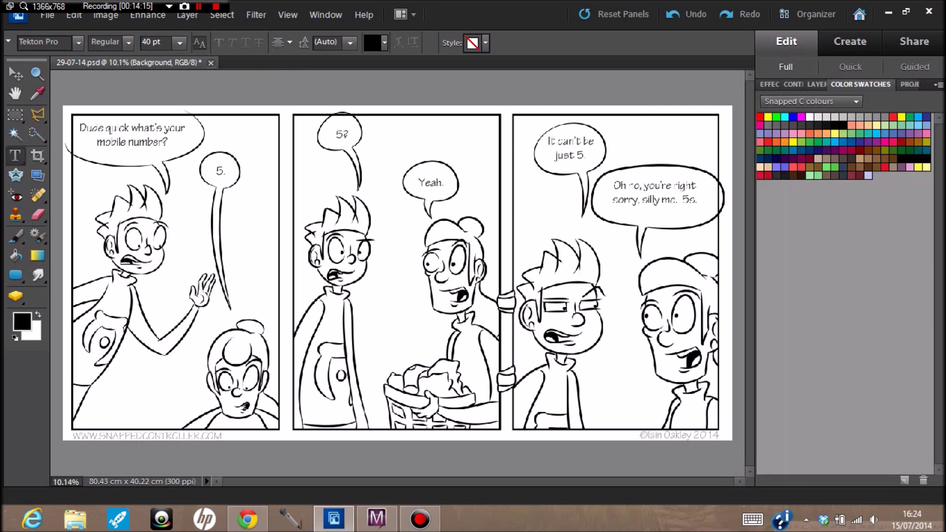
click(919, 167)
key(k)
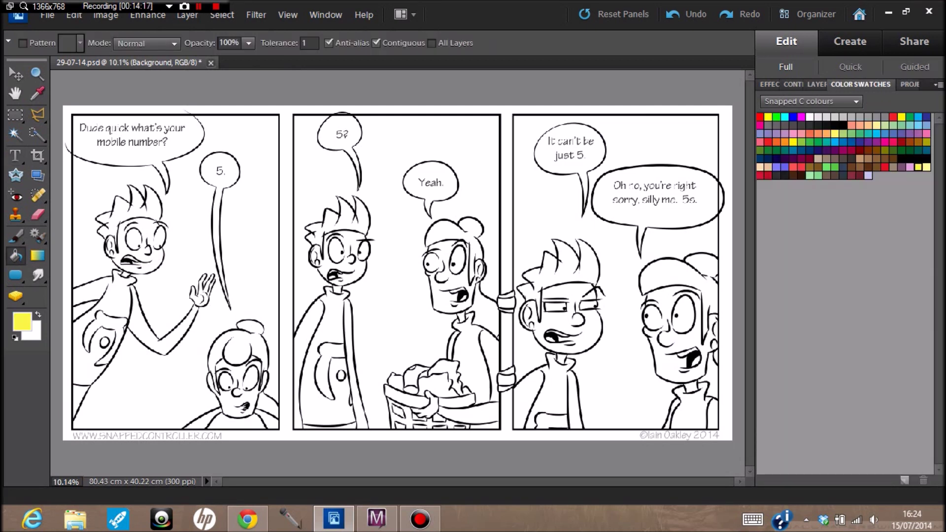
click(394, 256)
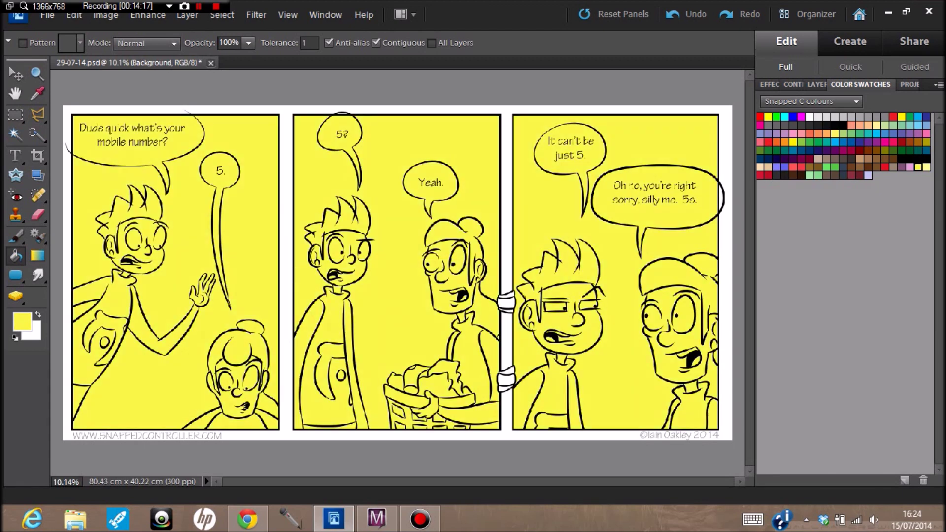
Set the foreground colour to white and hide all the dialogue text layers along with Spare 3
click(811, 117)
click(816, 85)
click(764, 125)
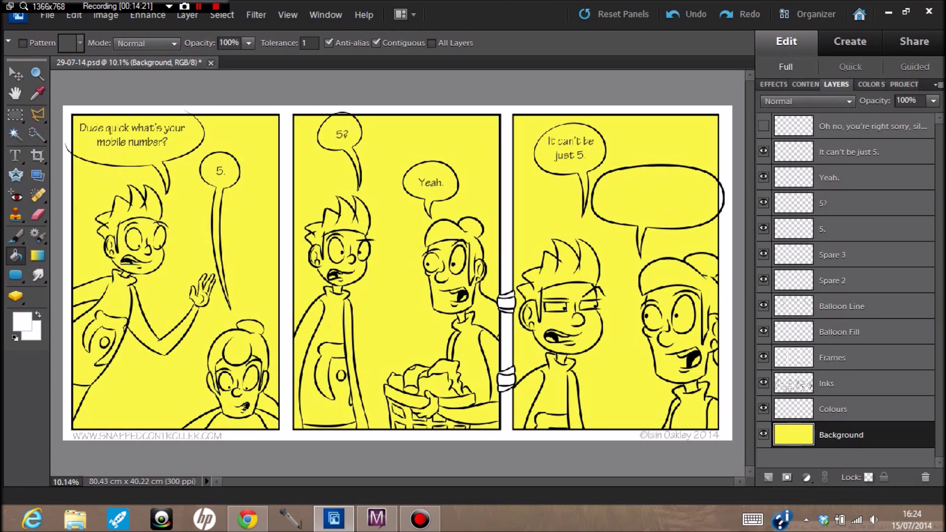
click(764, 151)
click(764, 177)
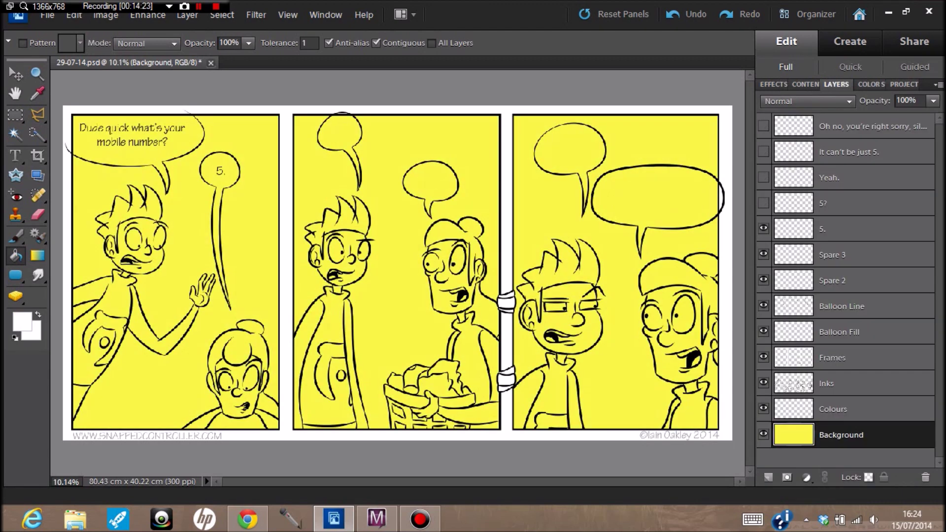
Select the interiors of all six speech balloons together with the Magic Wand at tolerance 1, sampling all layers
click(15, 133)
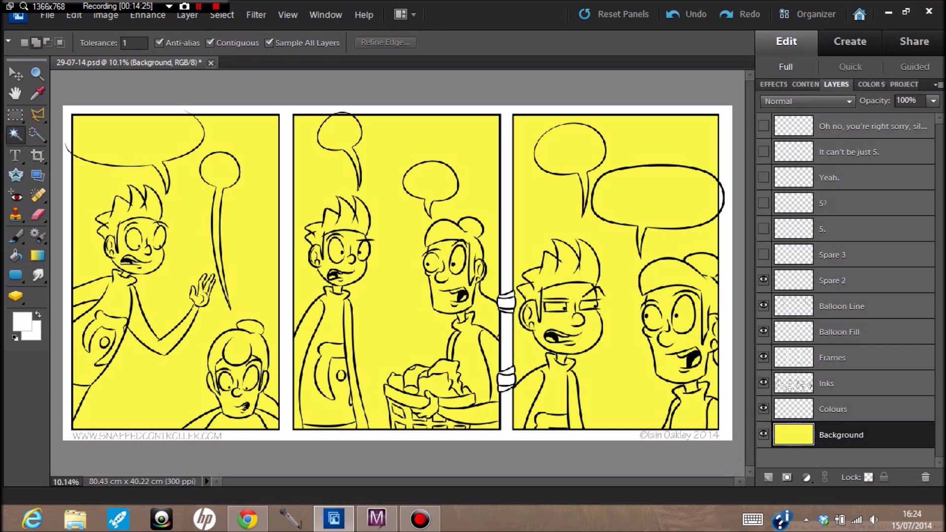
click(133, 140)
click(220, 170)
click(340, 132)
click(431, 182)
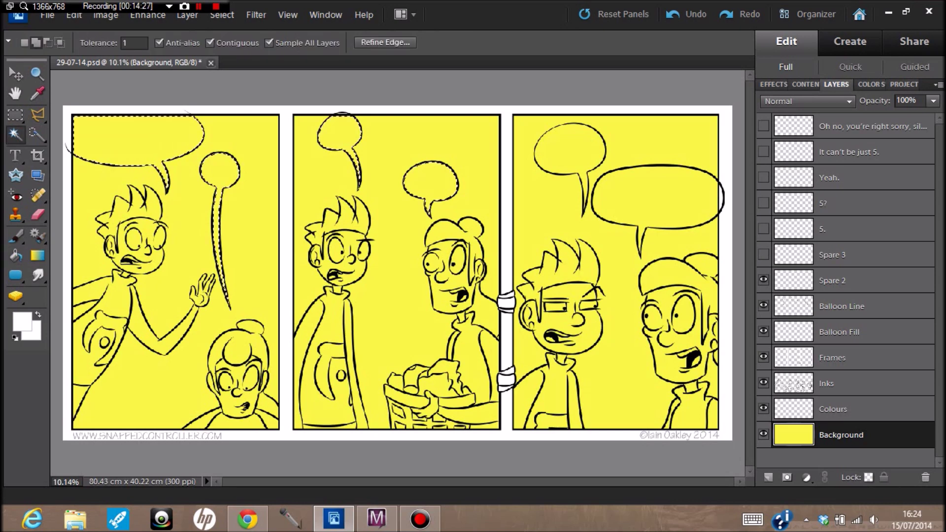
click(570, 149)
click(656, 197)
Expand the selection of the six speech balloons by 3 pixels
click(222, 15)
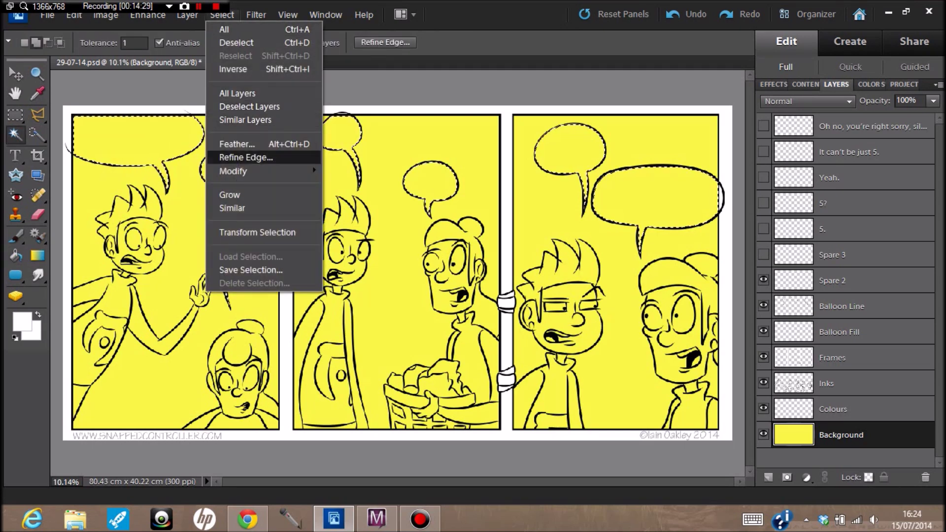
mouse_move(233, 172)
click(175, 198)
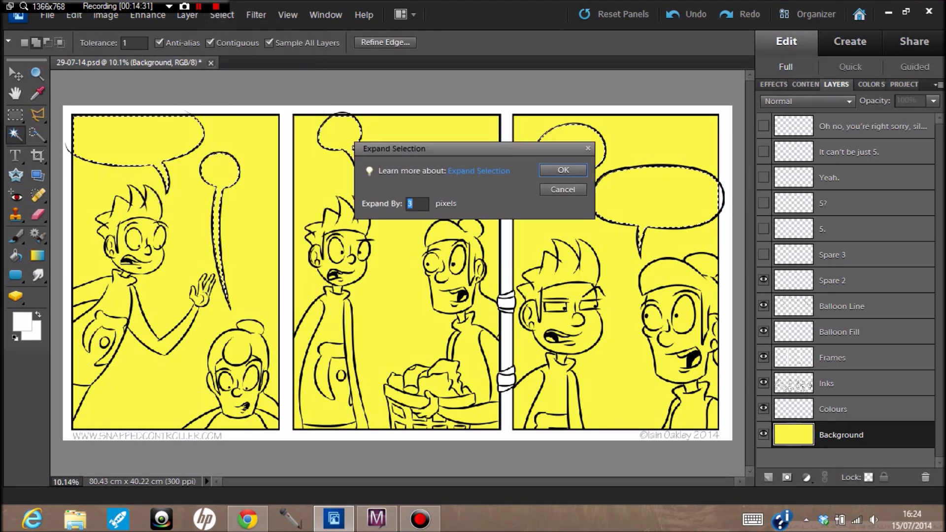
key(Return)
Try to fill the selected speech balloons with white on the Background layer and clear the selection
key(k)
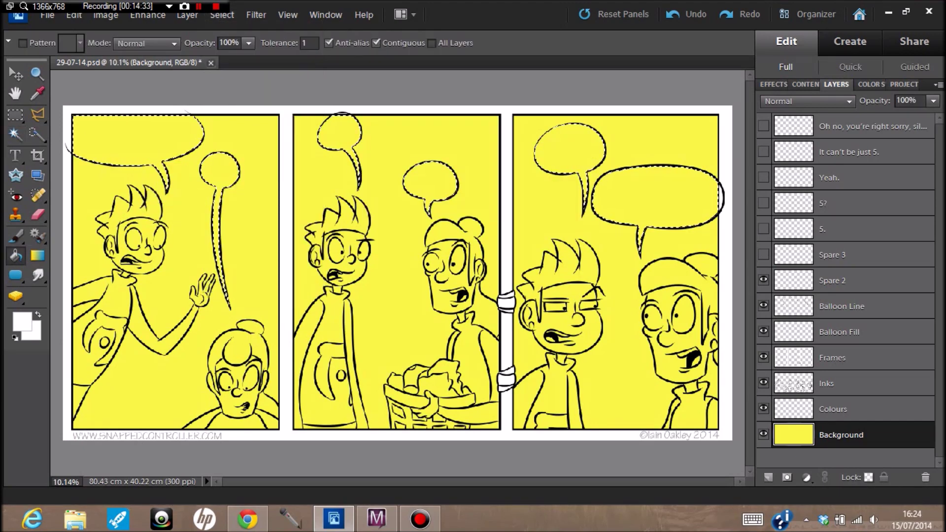
click(655, 197)
key(m)
click(656, 197)
key(z)
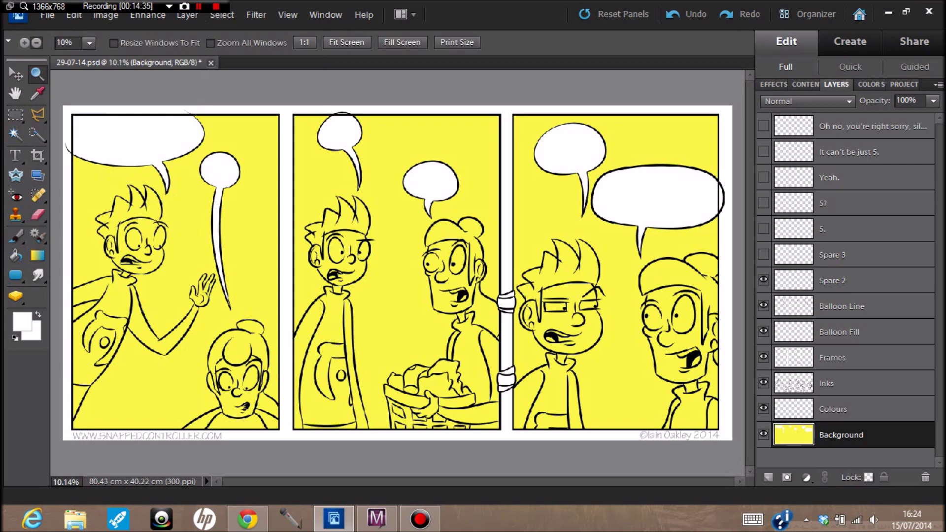
Examine the first panel's large balloon up close and undo the white fill and the deselection
click(25, 43)
click(75, 114)
click(75, 114)
click(75, 114)
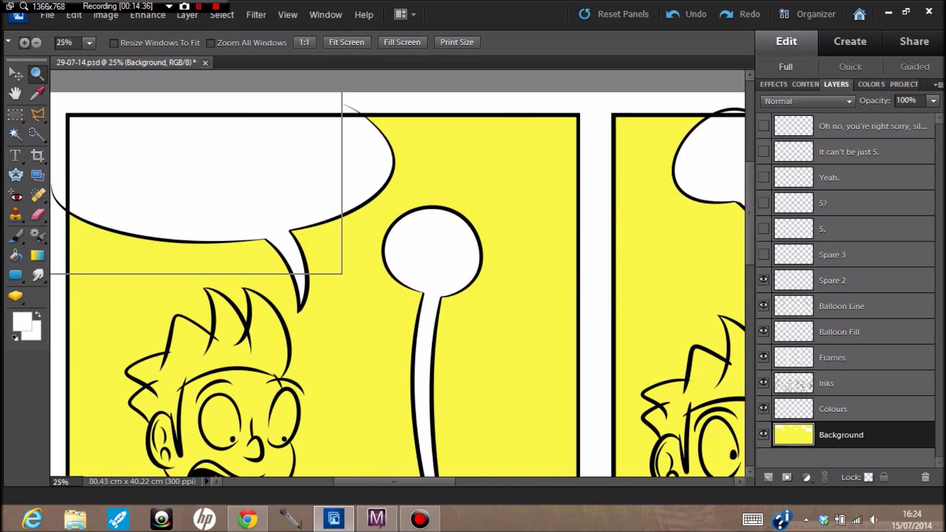
drag(342, 274, 312, 271)
key(b)
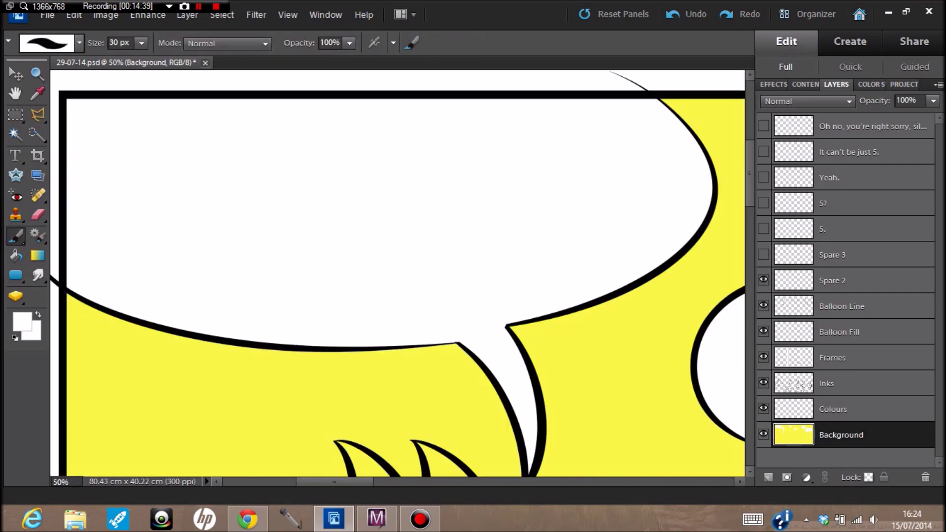
scroll(398, 274, left, 3)
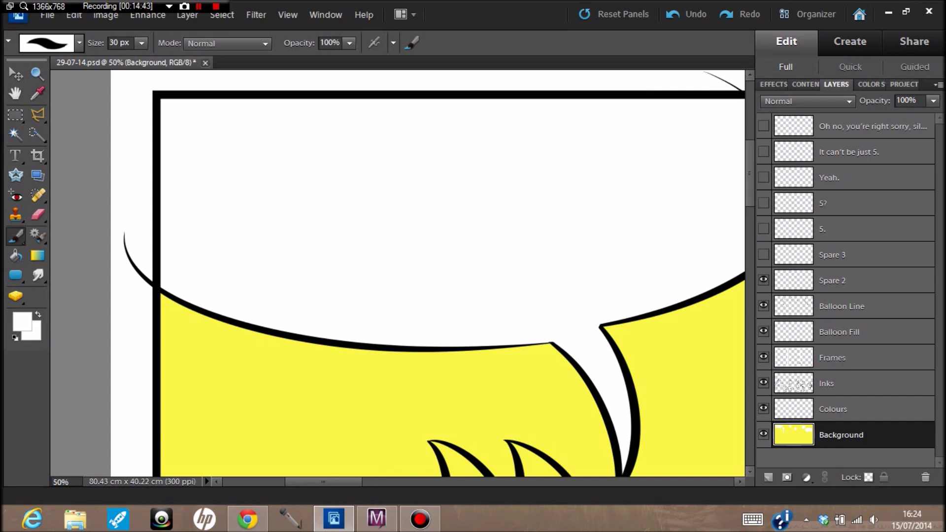
key(z)
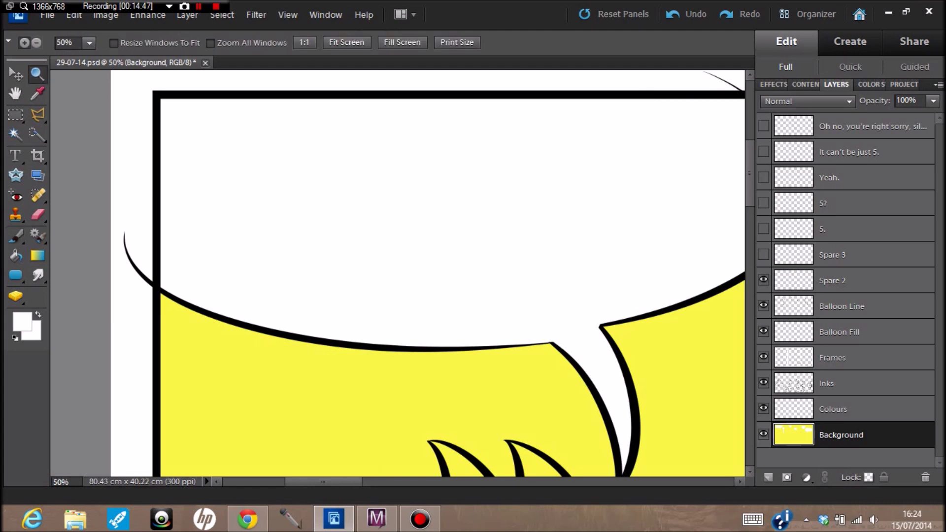
click(110, 151)
click(109, 150)
click(109, 151)
click(110, 150)
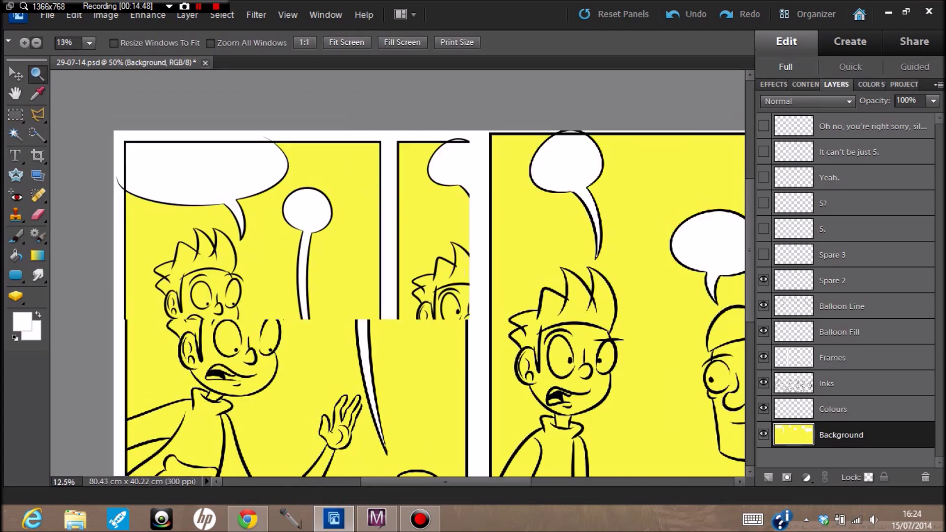
click(109, 150)
key(ctrl+minus)
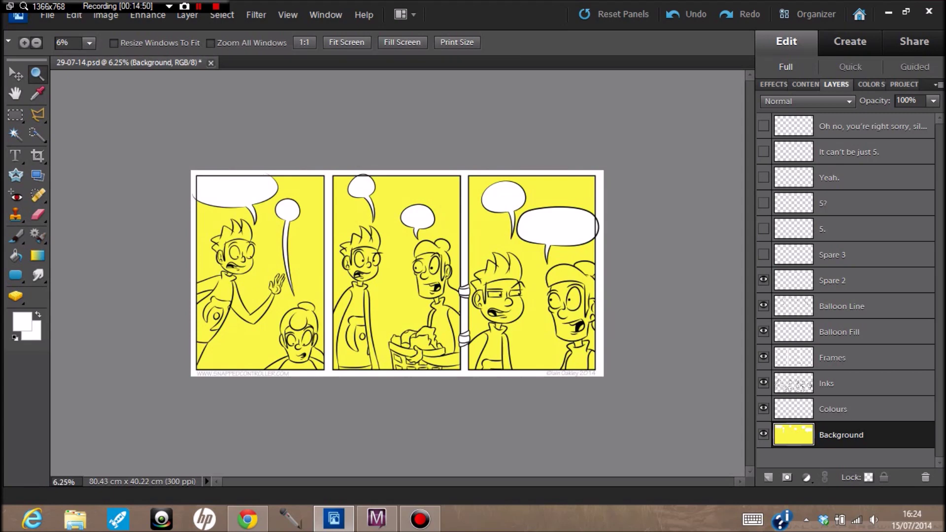
key(ctrl+plus)
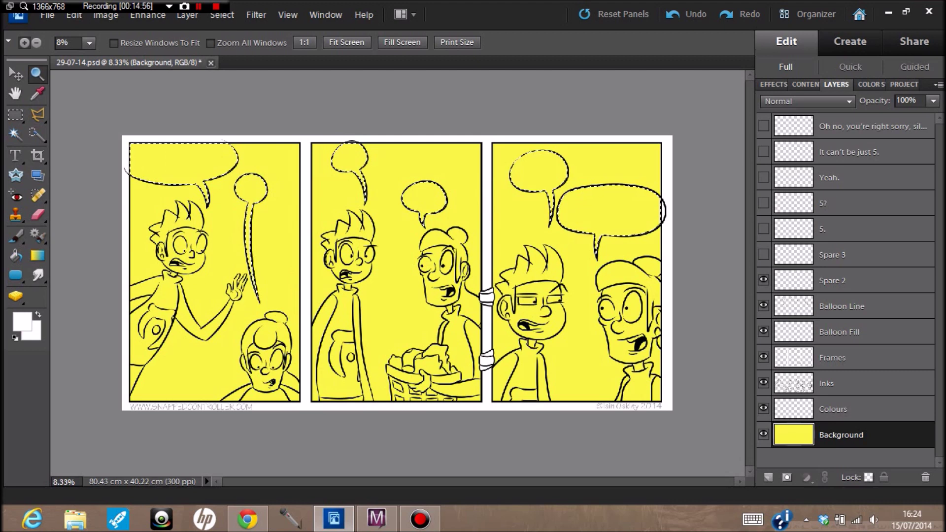
Fill the selected speech balloons with white on the Balloon Fill layer using the Paint Bucket and clear the selection
click(840, 332)
key(k)
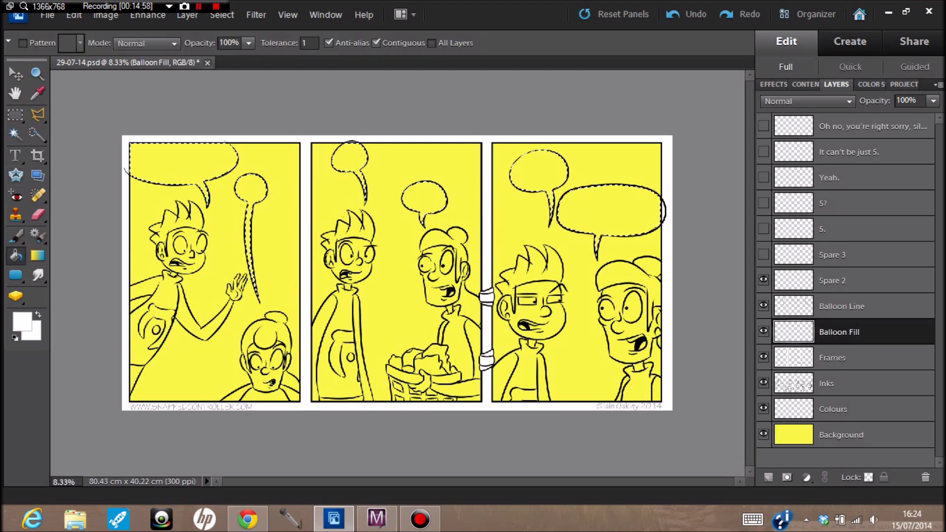
click(611, 211)
key(z)
drag(125, 136, 492, 345)
drag(123, 96, 443, 349)
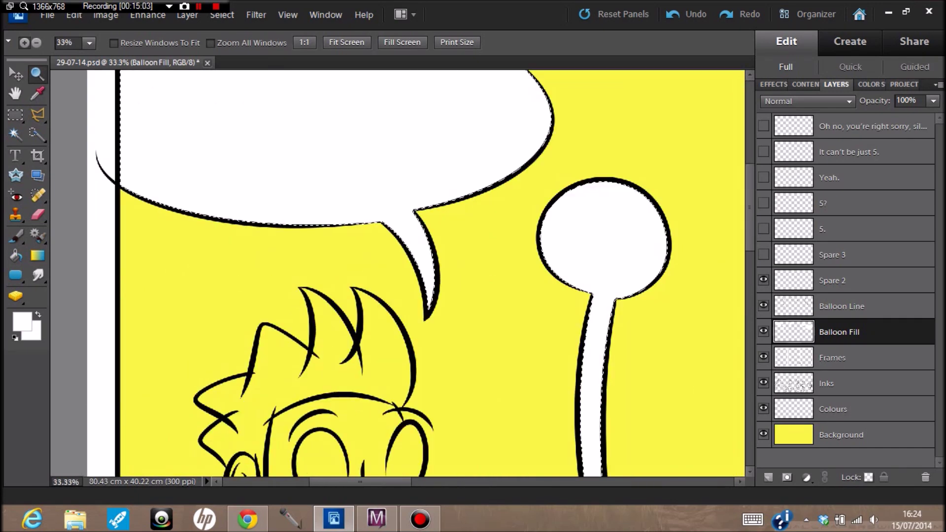
key(m)
key(ctrl+d)
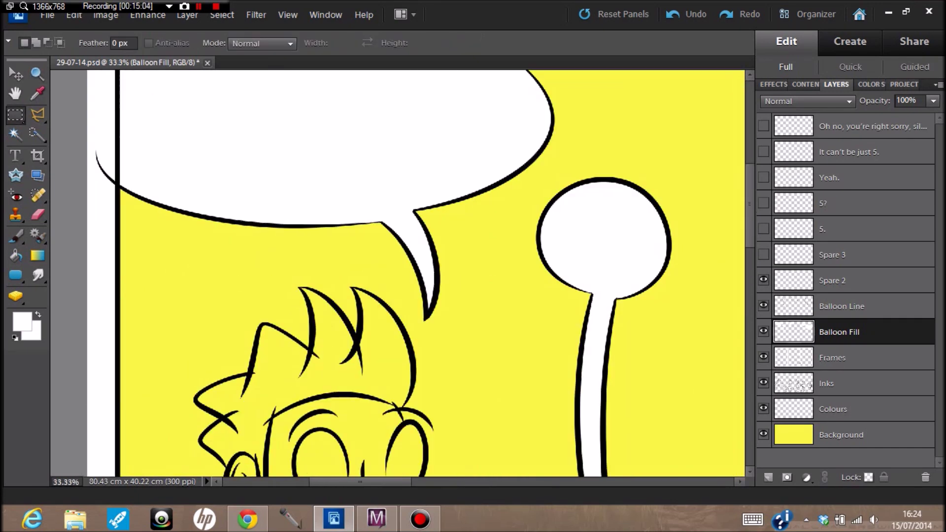
Paint white over the frame lines inside the first panel's large balloon with the 30 px brush on the Balloon Fill layer
scroll(416, 273, up, 3)
key(z)
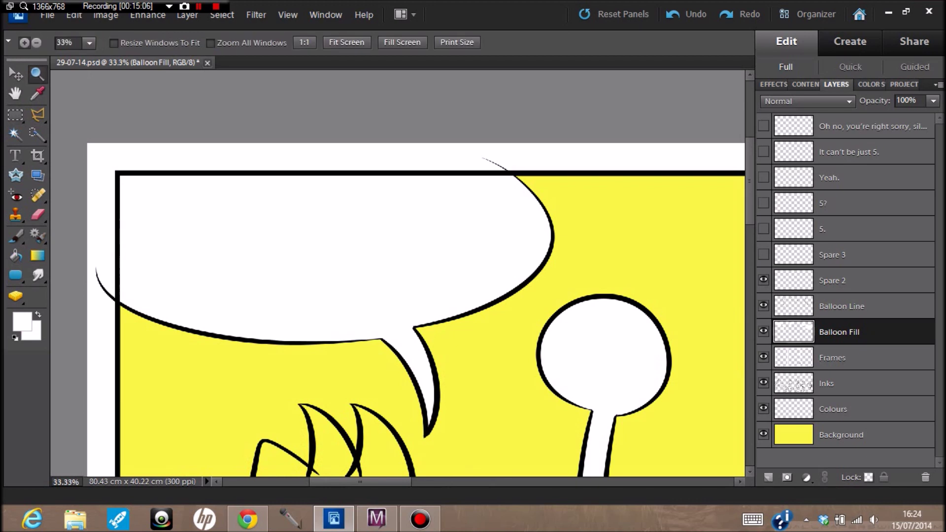
drag(87, 143, 456, 393)
key(b)
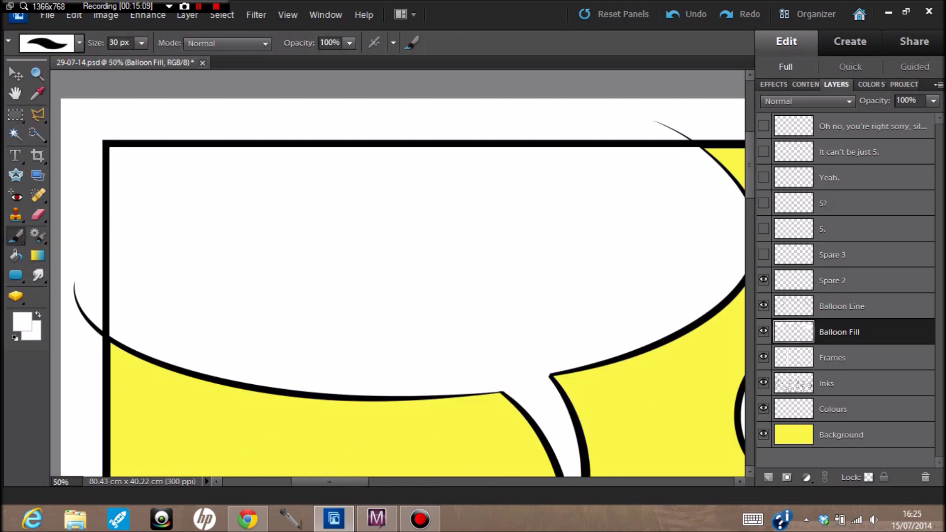
mouse_move(106, 310)
mouse_down()
mouse_move(106, 157)
mouse_move(209, 144)
mouse_move(675, 144)
mouse_up()
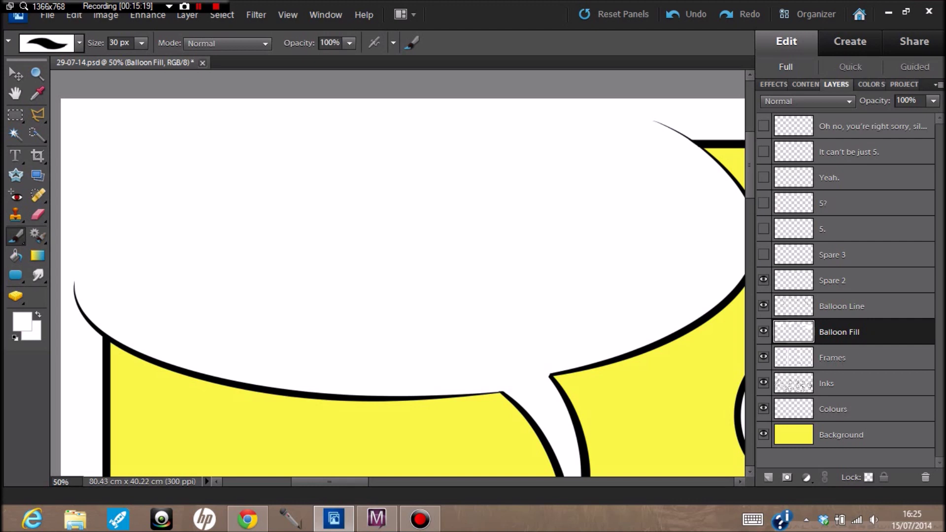
Paint white over the frame lines crossing the second panel's first balloon and the third panel's large balloon
drag(329, 482, 466, 482)
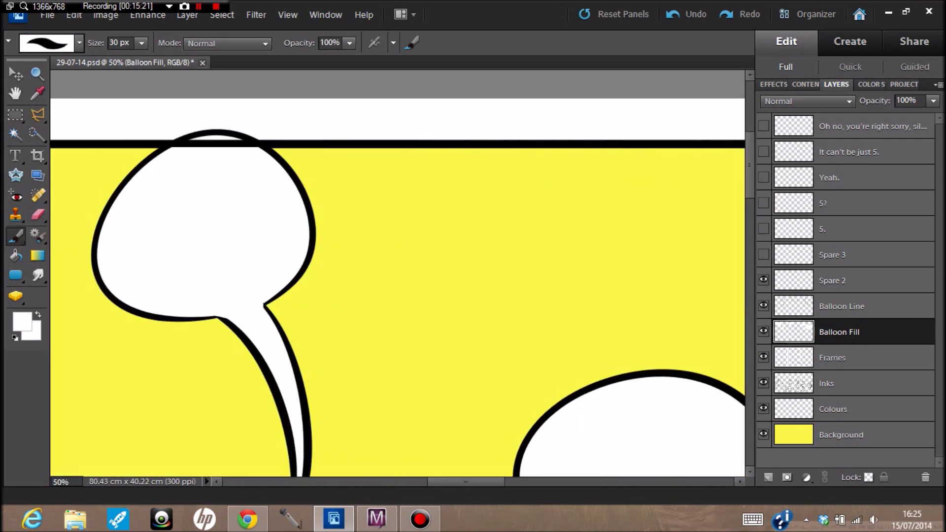
drag(207, 143, 239, 143)
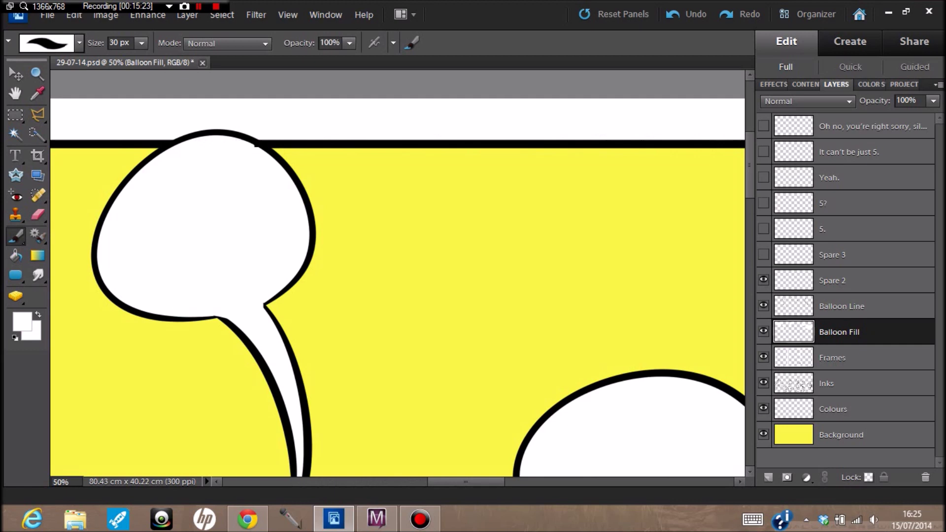
scroll(398, 273, right, 12)
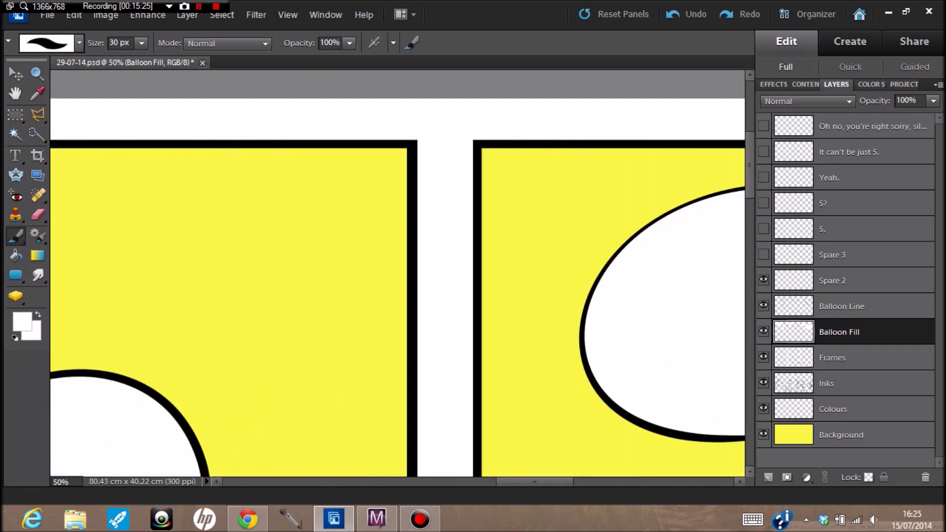
scroll(330, 274, down, 6)
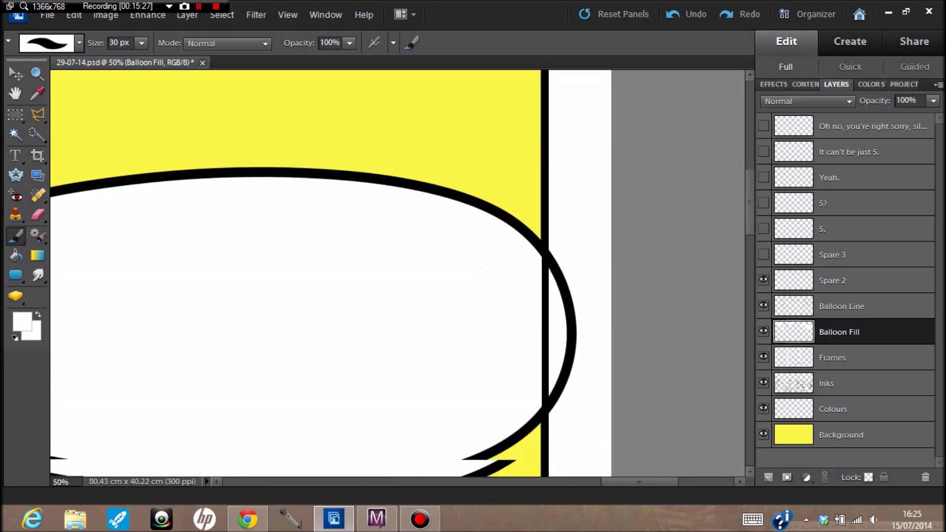
drag(546, 227, 545, 101)
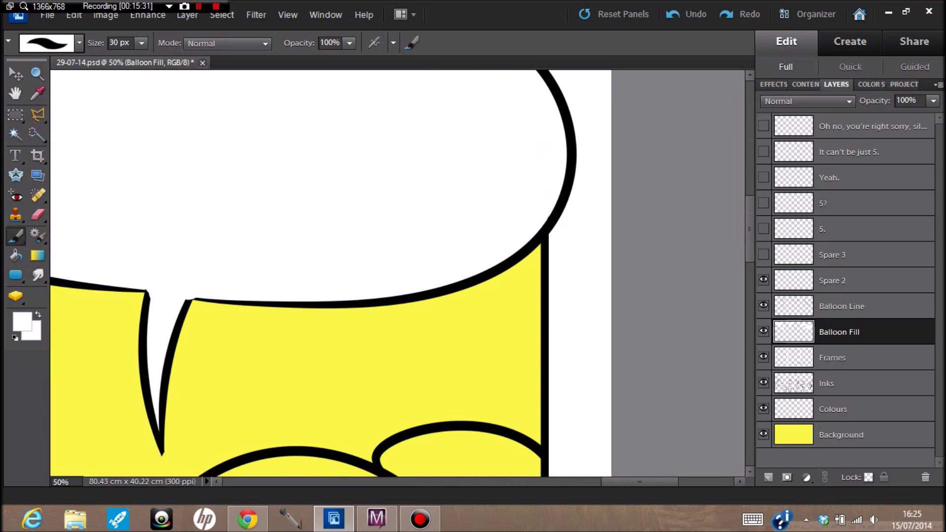
Show all the hidden dialogue text layers and Spare 3 with the whole strip in view
key(z)
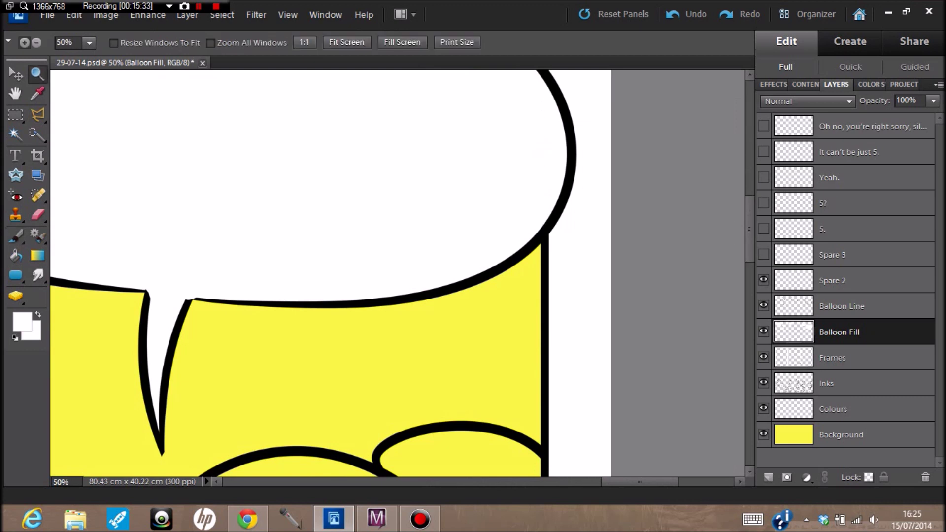
alt+click(374, 336)
alt+click(357, 401)
key(ctrl+minus)
key(ctrl+minus)
key(ctrl+minus)
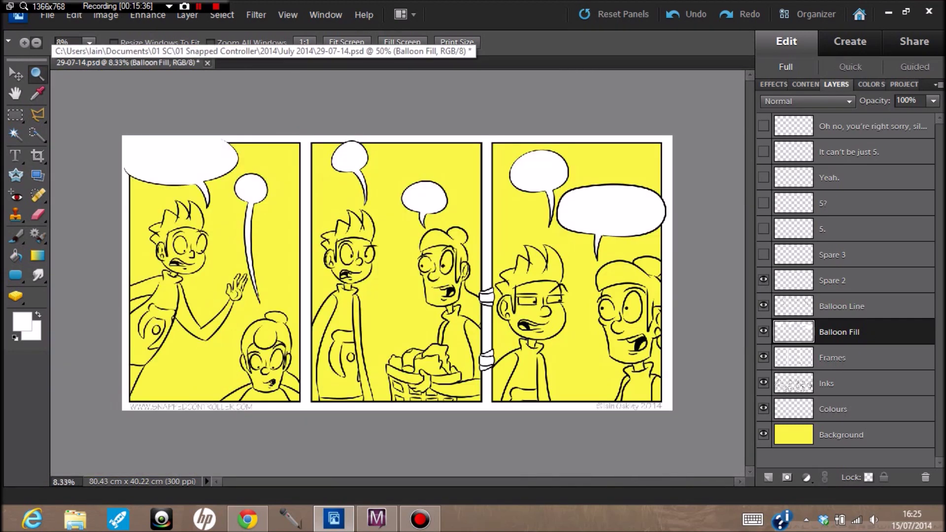
drag(763, 126, 764, 254)
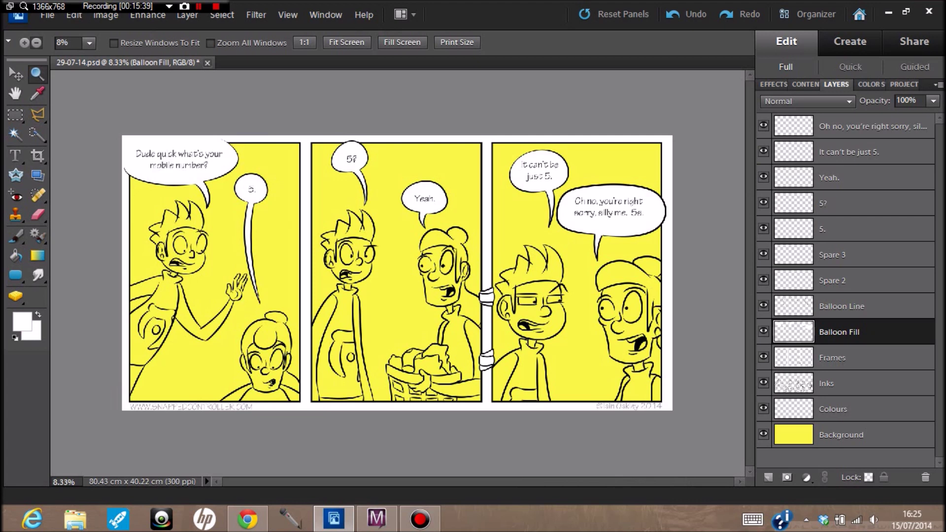
On the Colours layer, set the foreground to black and select the spiky-haired character's hair in all three panels with the Magic Wand
click(834, 409)
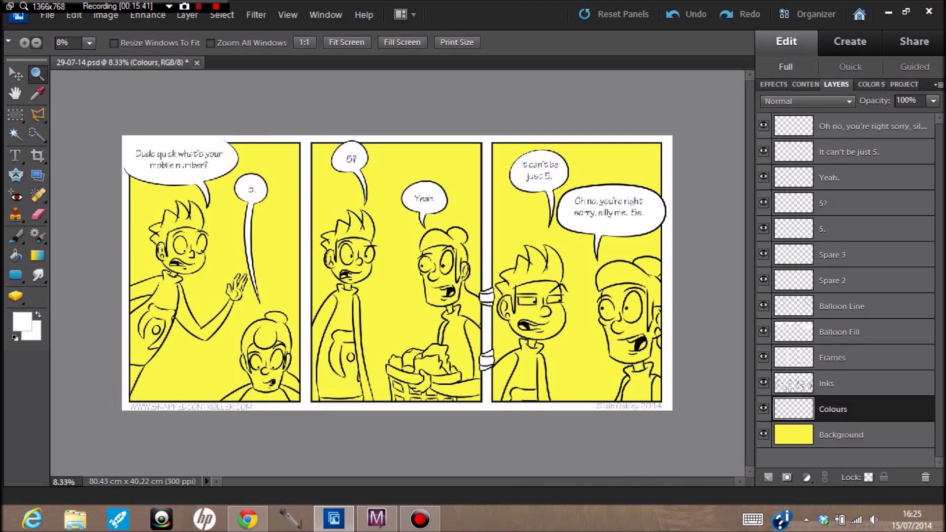
click(871, 84)
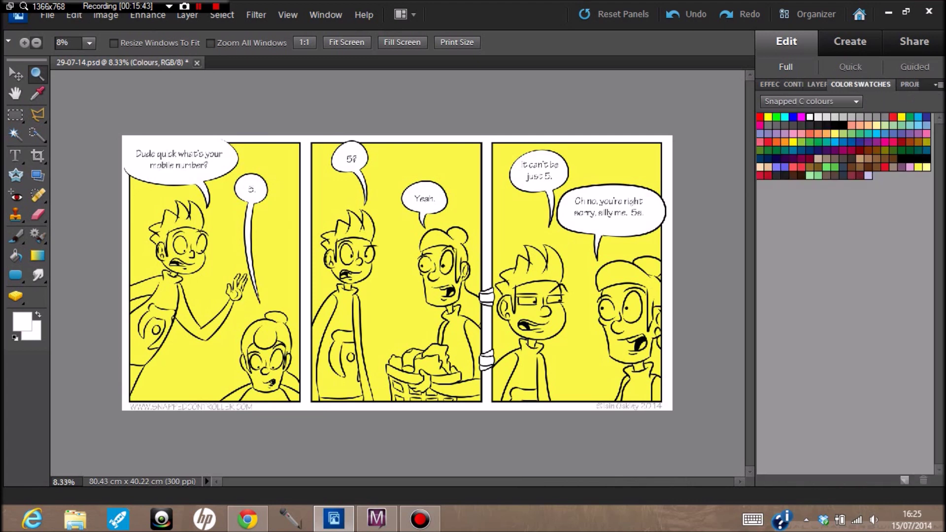
key(d)
key(w)
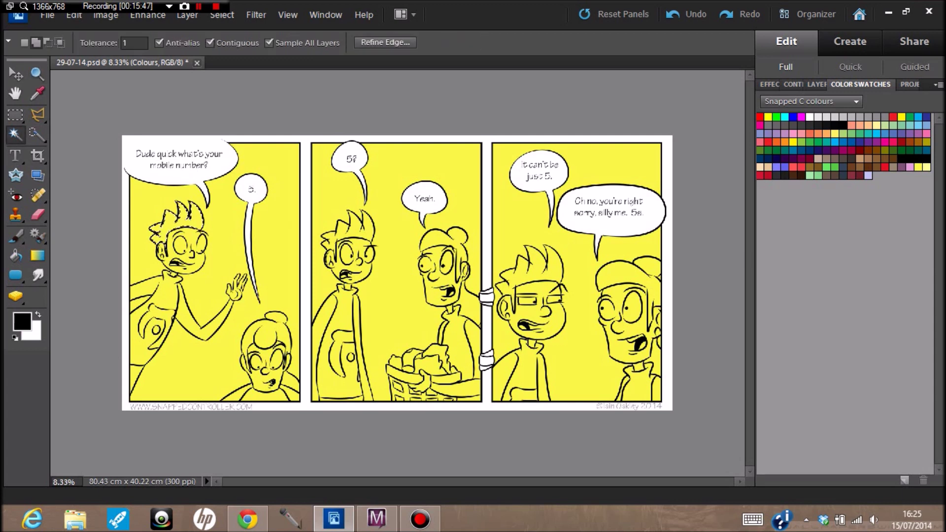
click(356, 232)
click(536, 273)
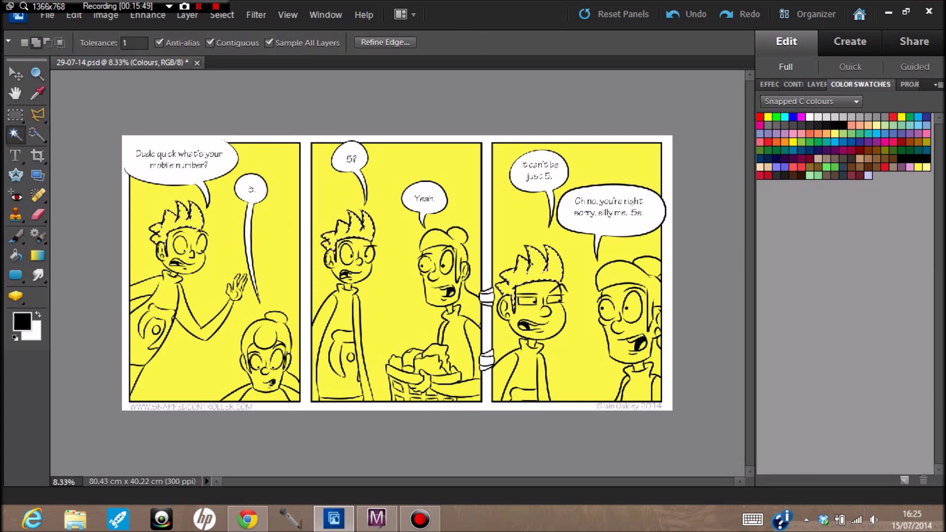
Expand the hair selection, fill it with black using the Paint Bucket and clear the selection
click(222, 15)
mouse_move(233, 171)
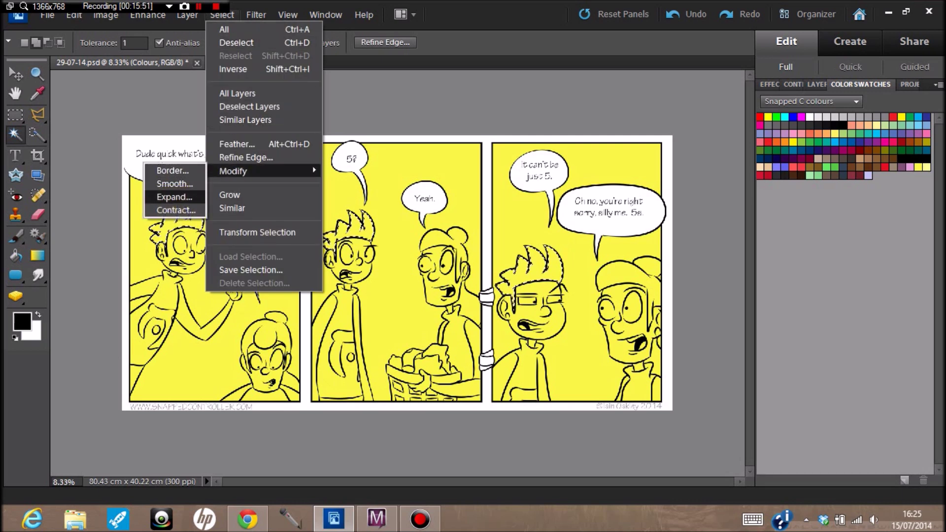
click(175, 197)
click(564, 169)
click(16, 255)
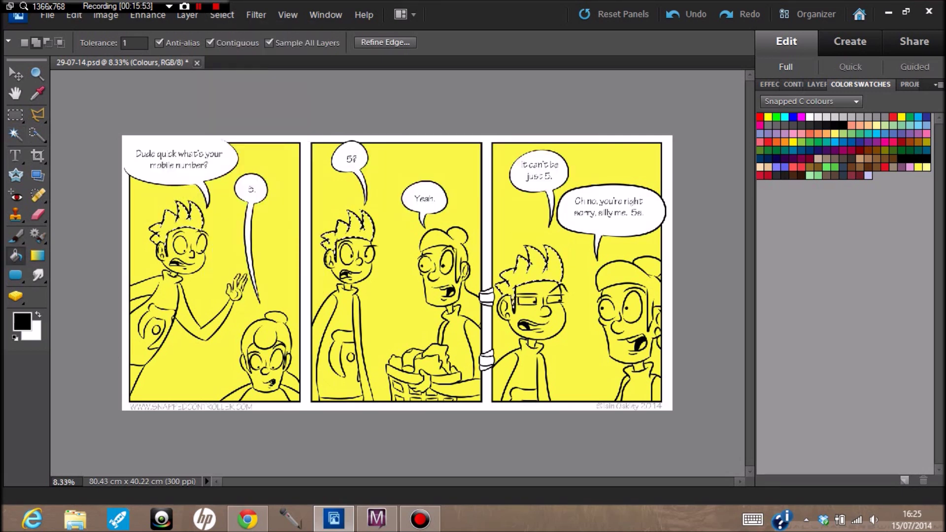
click(184, 222)
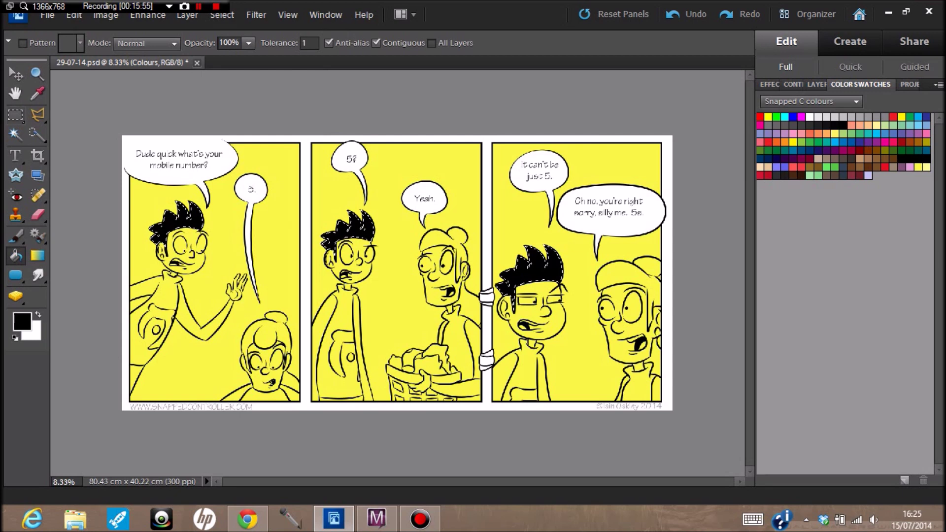
key(m)
Select the faces, ears and hands of both characters in all three panels with the Magic Wand and expand the selection
key(w)
click(190, 237)
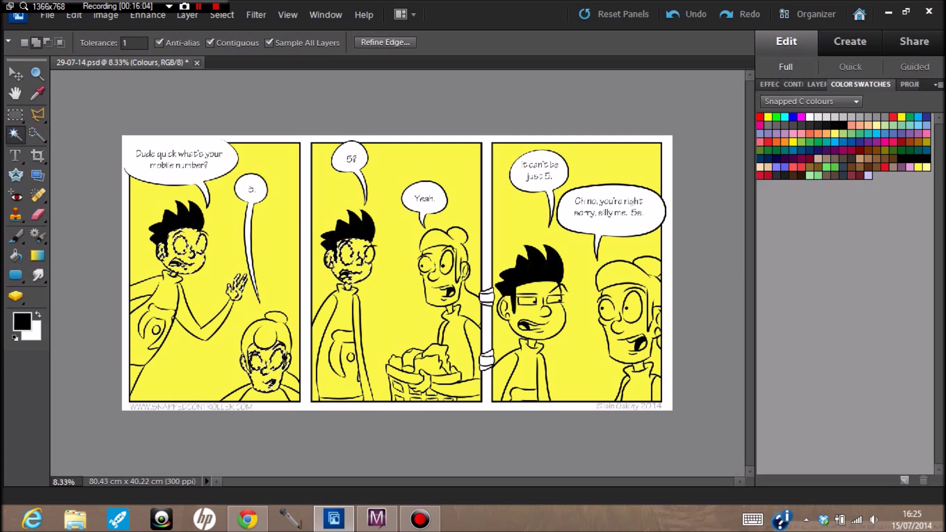
click(433, 269)
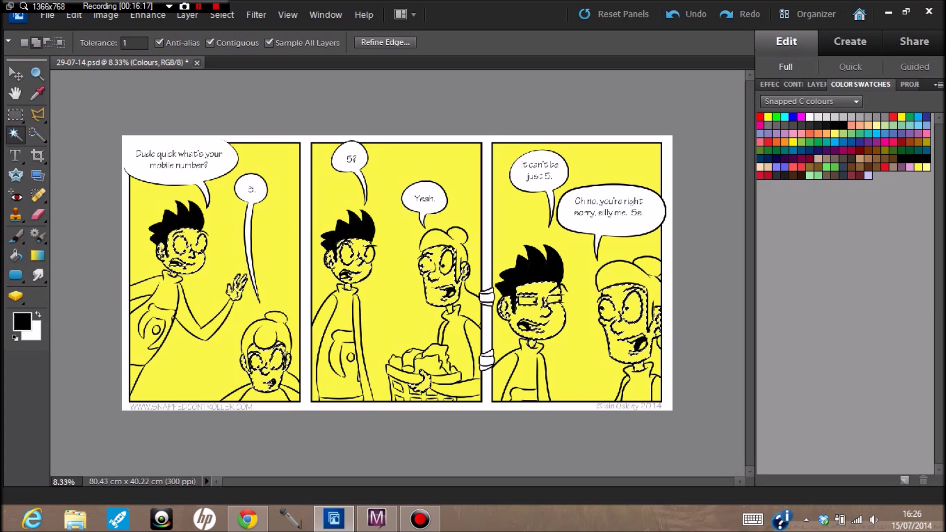
click(222, 15)
mouse_move(234, 171)
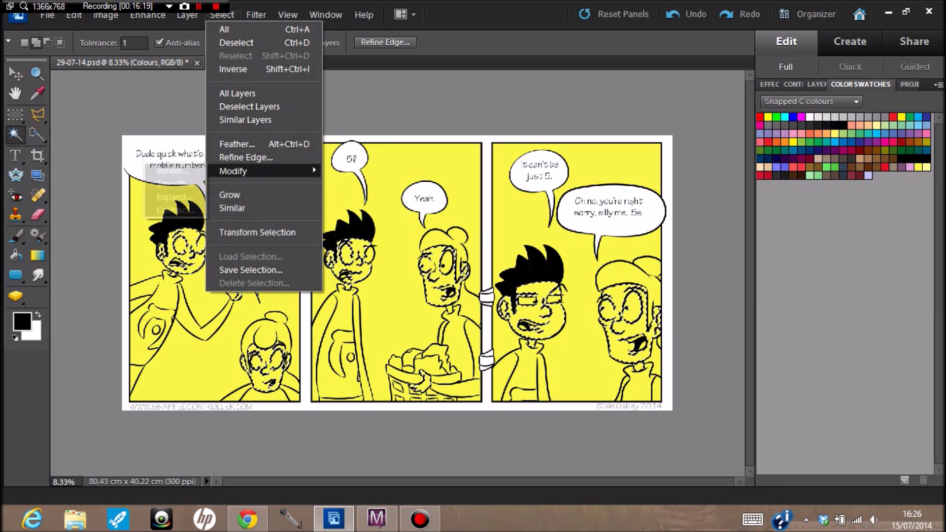
click(175, 198)
key(Return)
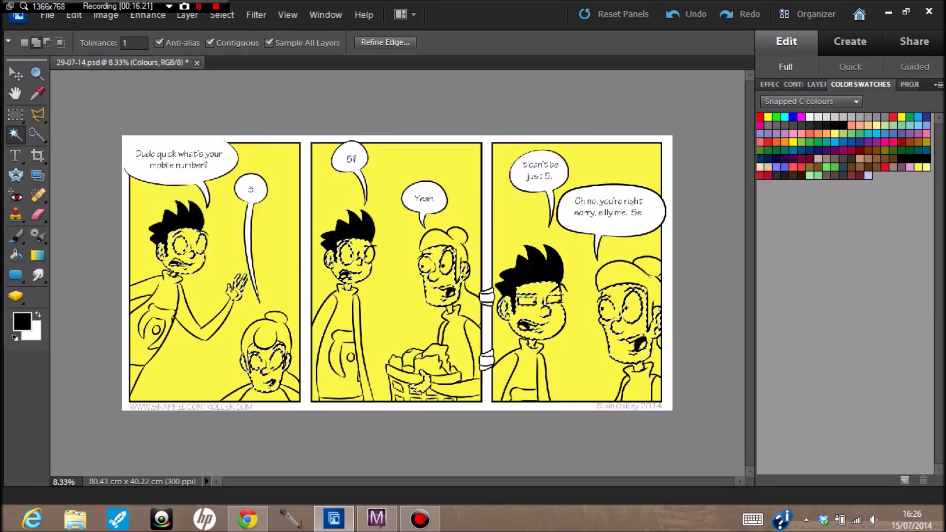
Fill the selected skin areas with the pale peach swatch using the Paint Bucket and clear the selection
click(760, 167)
key(k)
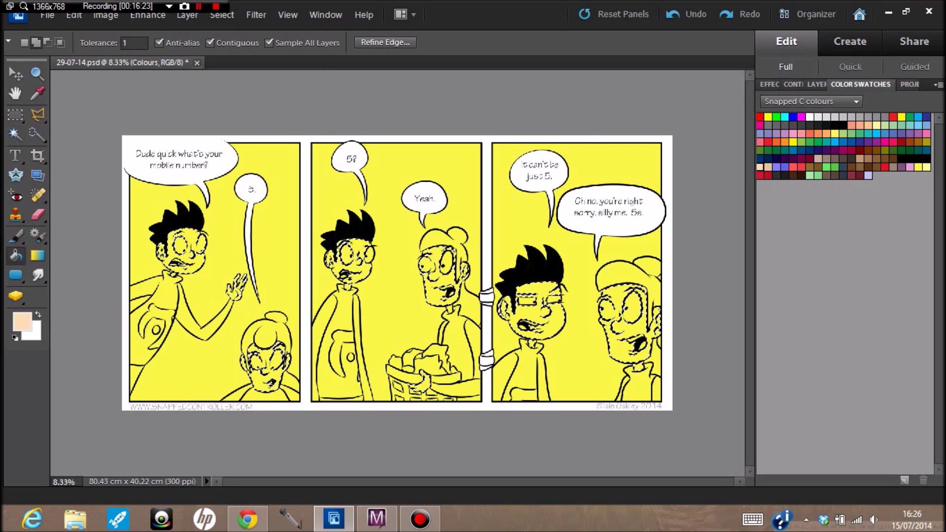
click(535, 325)
key(ctrl+d)
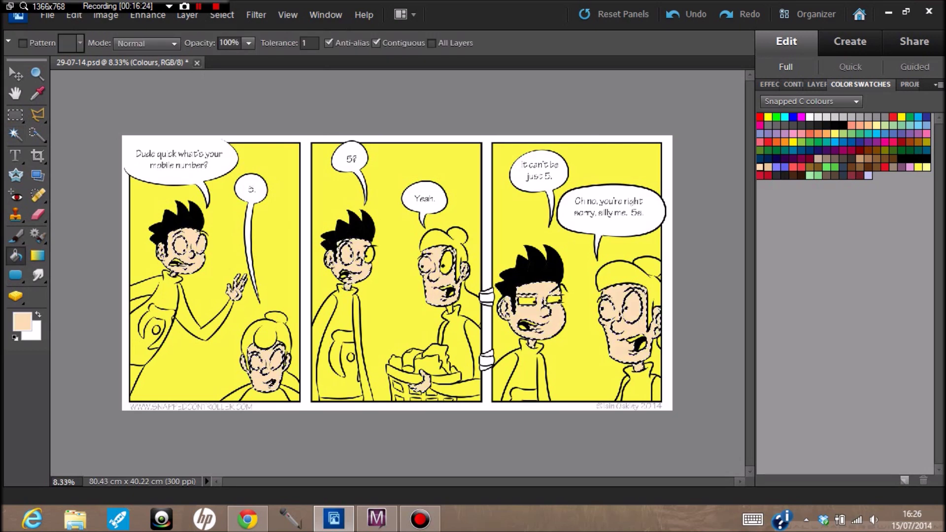
click(198, 6)
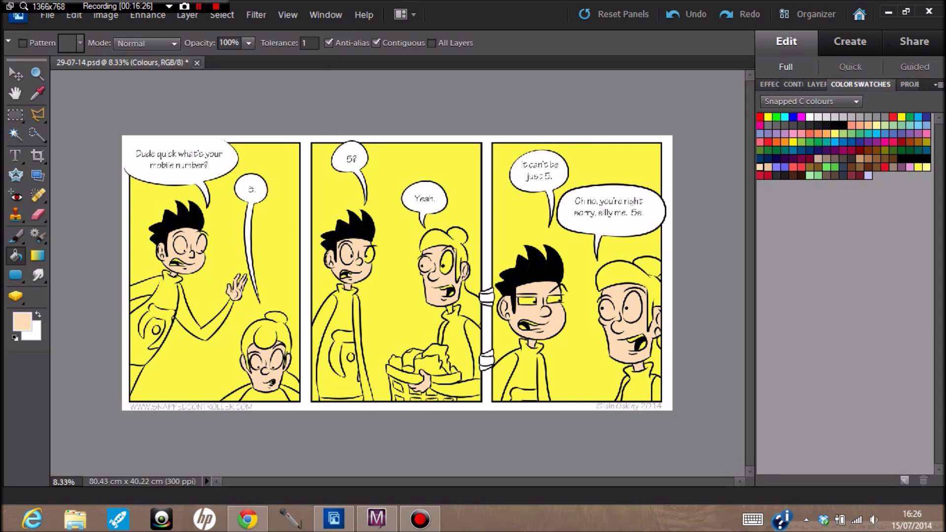
key(w)
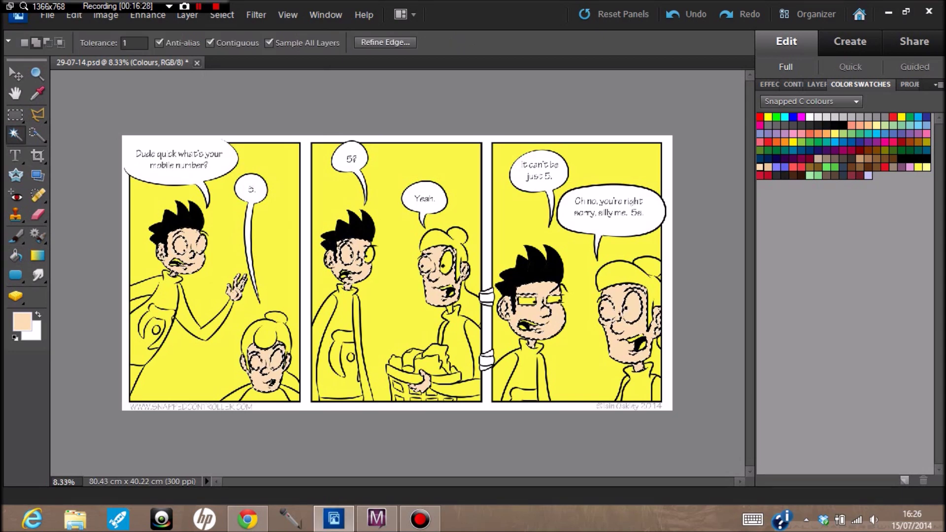
key(m)
click(165, 300)
Select the spiky-haired character's jumper, including the sleeves, in all three panels with the Magic Wand
key(w)
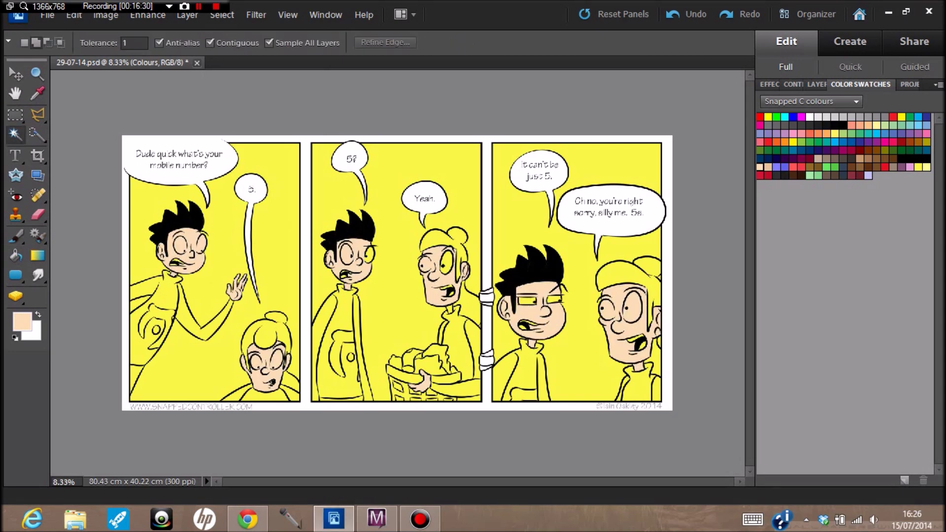
click(165, 296)
click(140, 353)
click(193, 322)
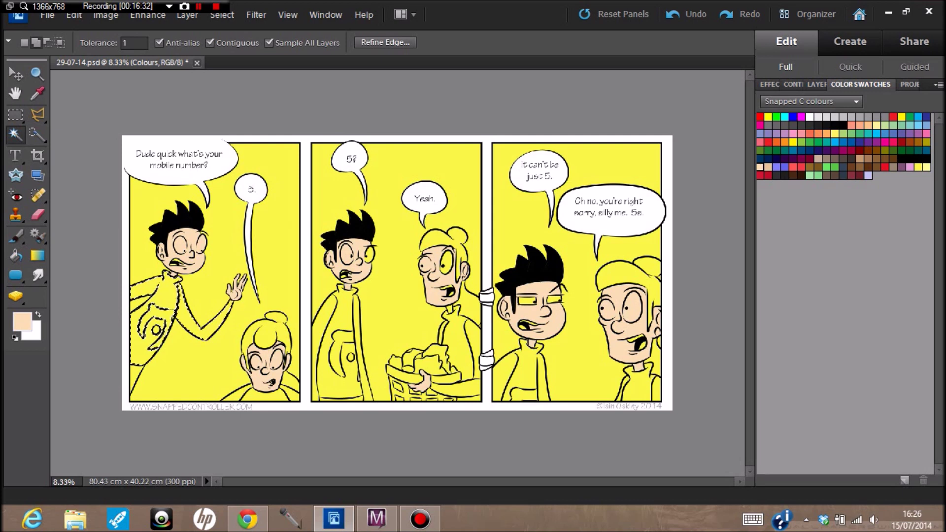
click(319, 328)
click(343, 316)
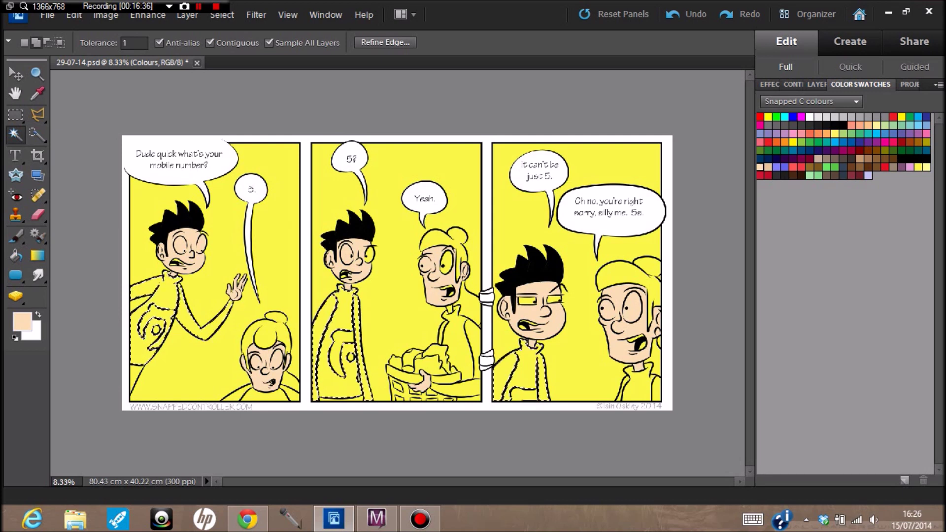
Expand the jumper selection so it reaches under the ink lines
click(222, 16)
key(Down)
key(Down)
key(Down)
key(Down)
key(Down)
key(Down)
key(Down)
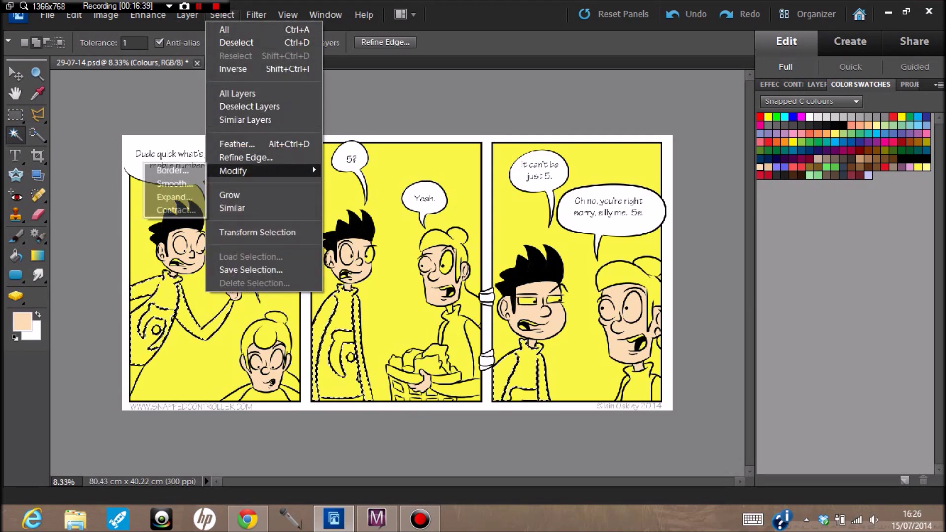
click(175, 197)
click(560, 169)
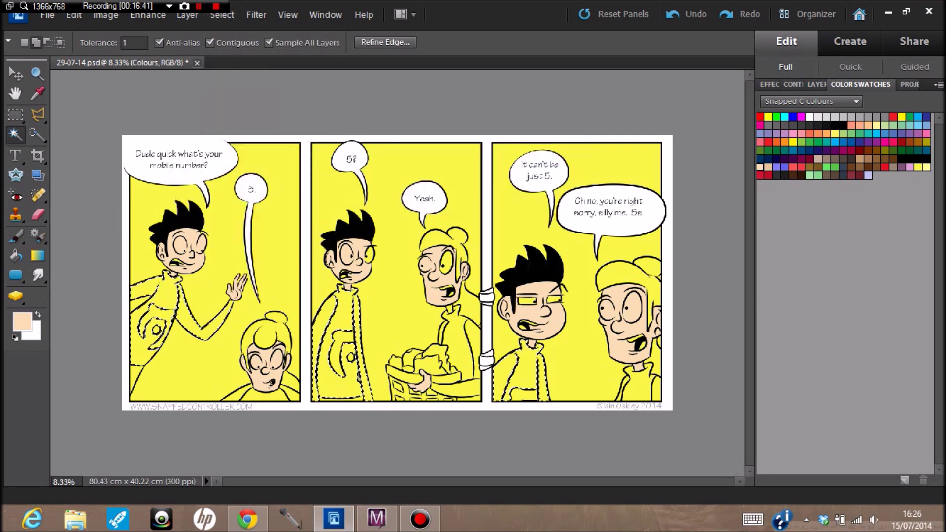
Fill the spiky-haired character's jumper with the coral red swatch using the Paint Bucket and clear the selection
click(793, 167)
click(15, 256)
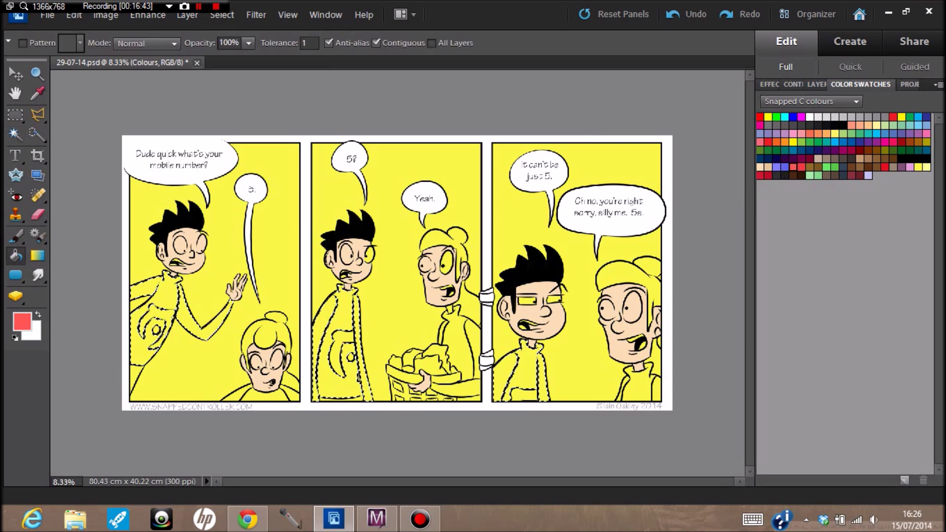
click(157, 298)
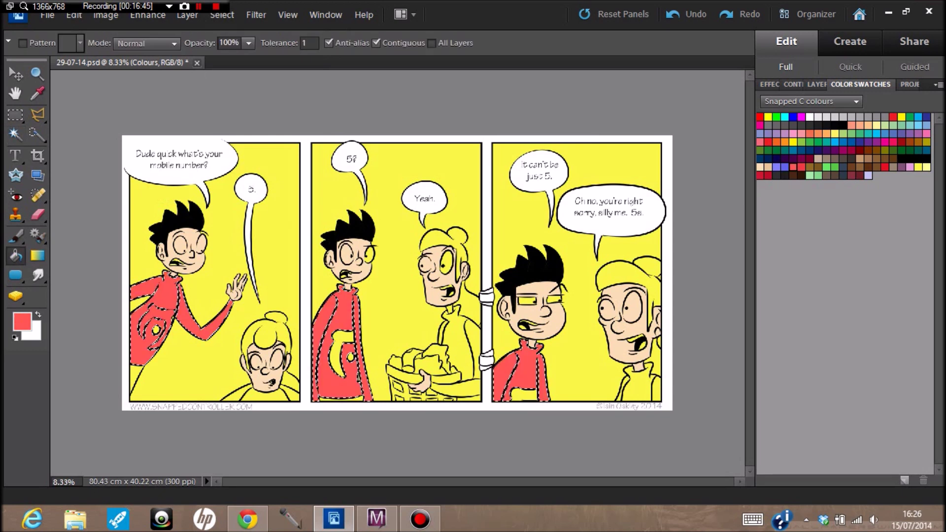
click(16, 115)
click(91, 119)
Select the spiky-haired character's trousers in the first panel with the Magic Wand and expand the selection by 3 pixels
key(w)
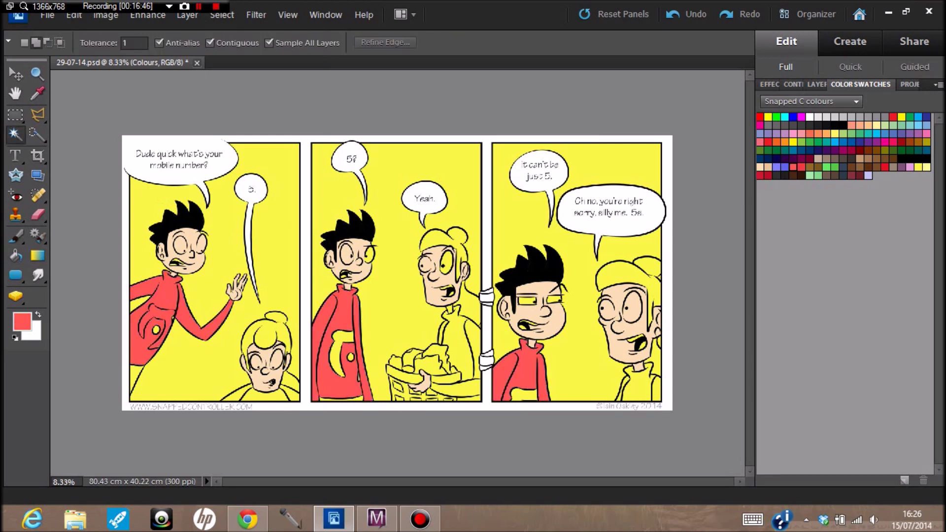
click(135, 377)
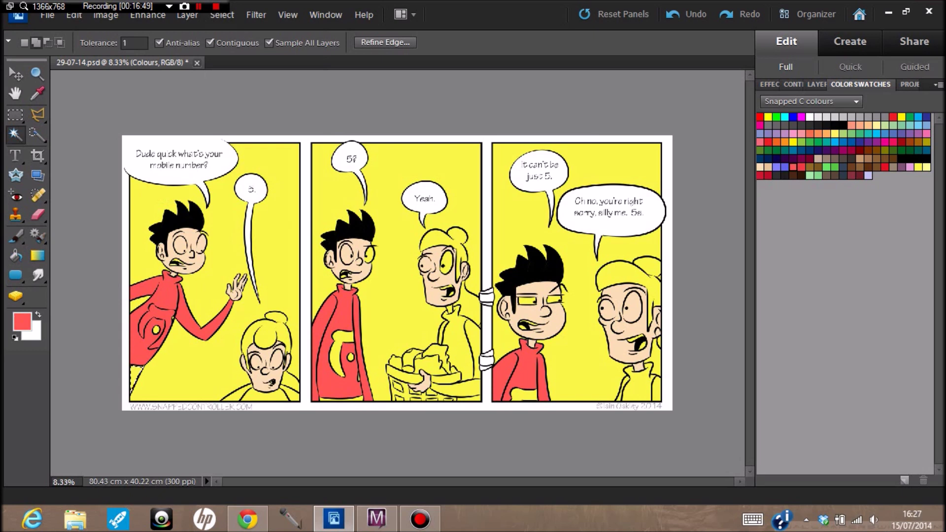
click(222, 15)
mouse_move(233, 169)
click(175, 197)
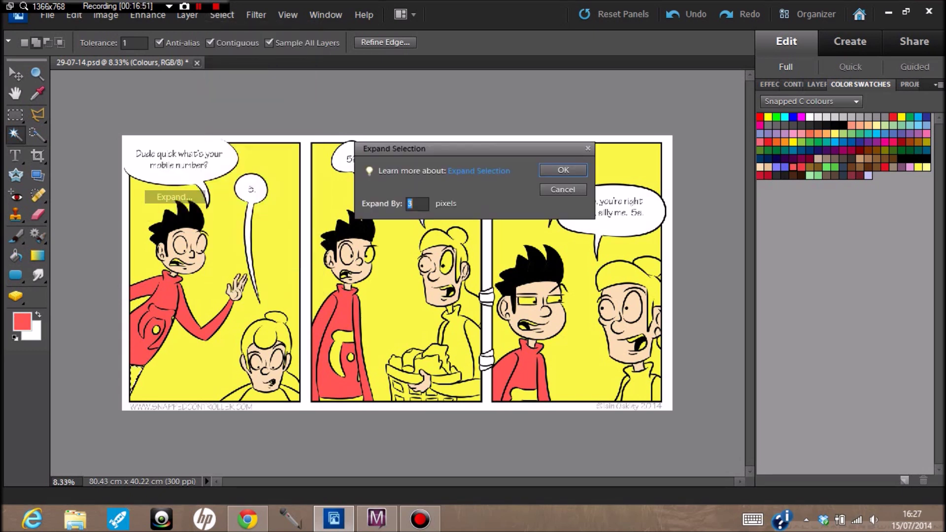
key(Return)
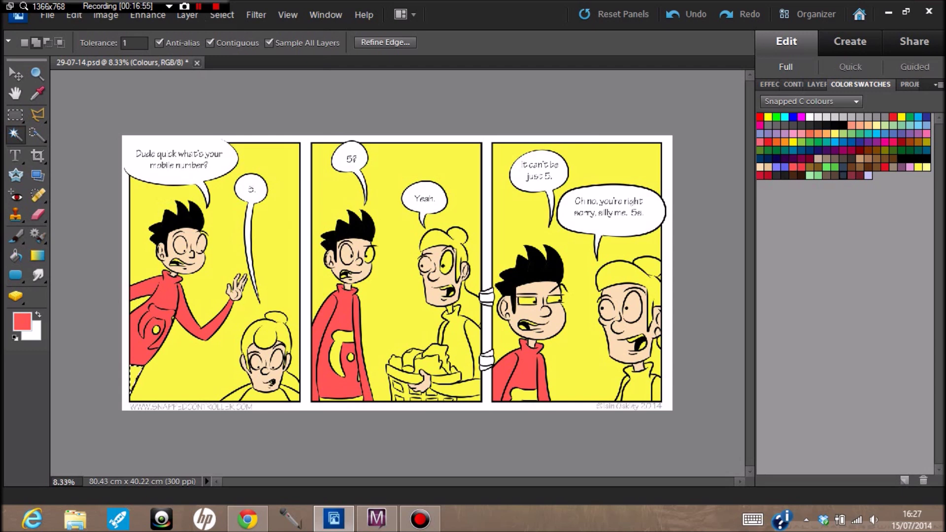
Fill the selected trousers with the dark slate swatch using the Paint Bucket and clear the selection
key(d)
key(k)
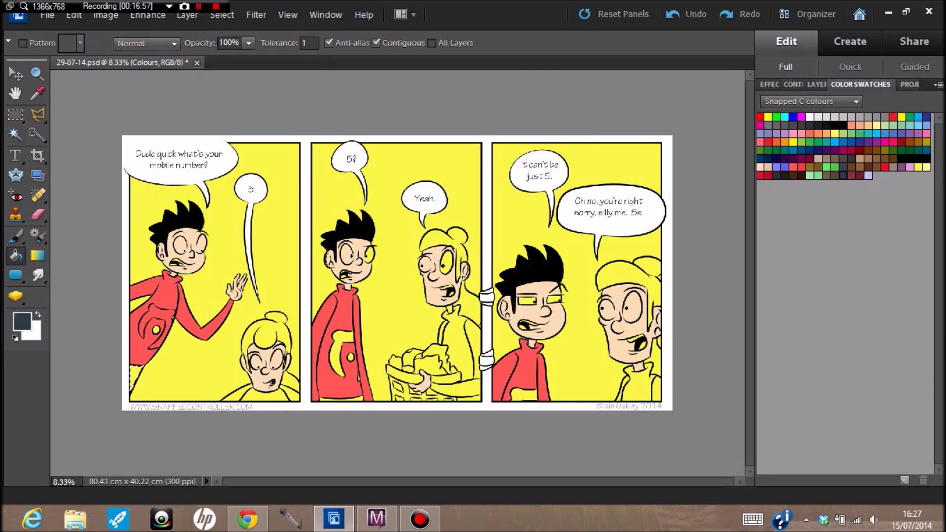
click(136, 376)
key(m)
click(136, 376)
Select the bun-haired character's high-necked top in all three panels with the Magic Wand and expand the selection by 3 pixels
key(w)
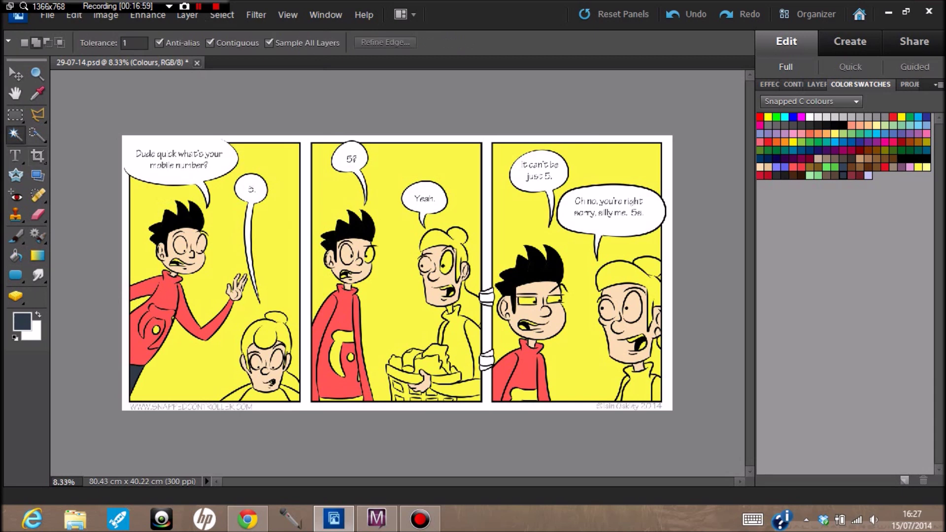
click(267, 396)
click(476, 348)
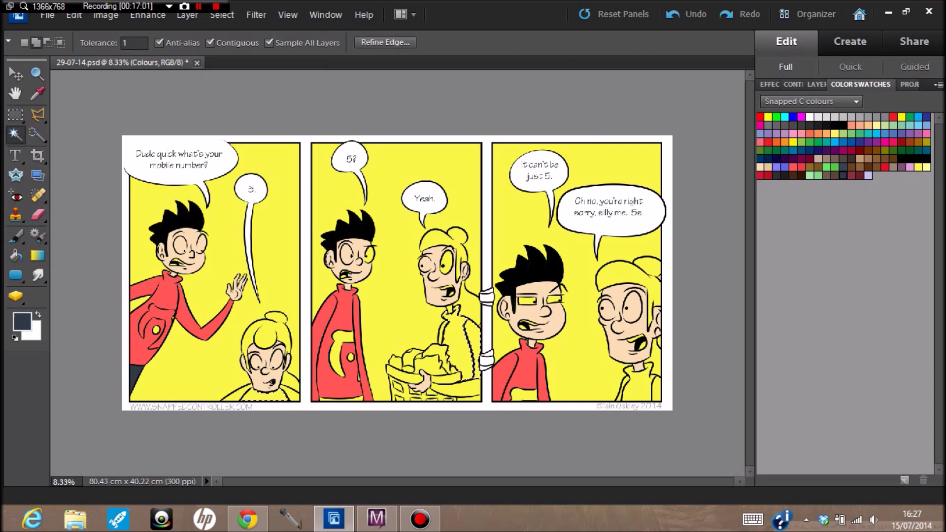
click(457, 344)
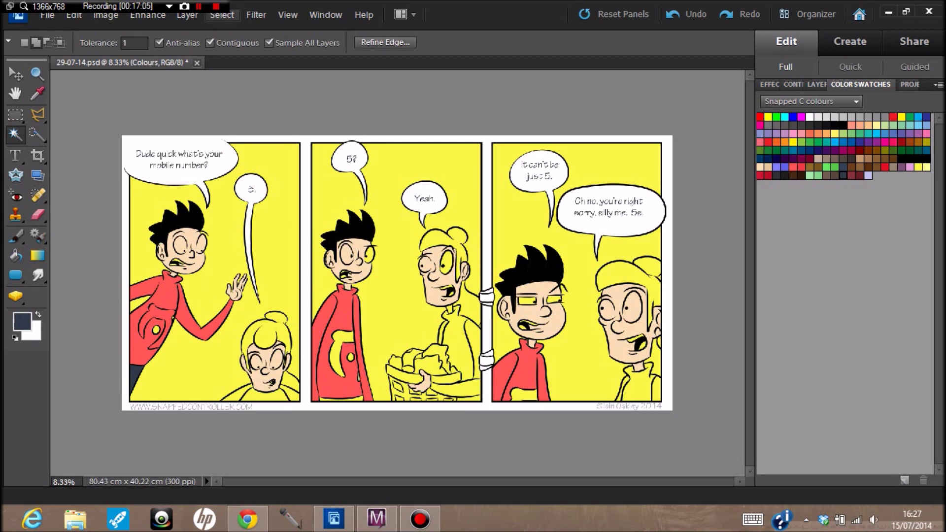
click(222, 15)
mouse_move(232, 169)
click(175, 197)
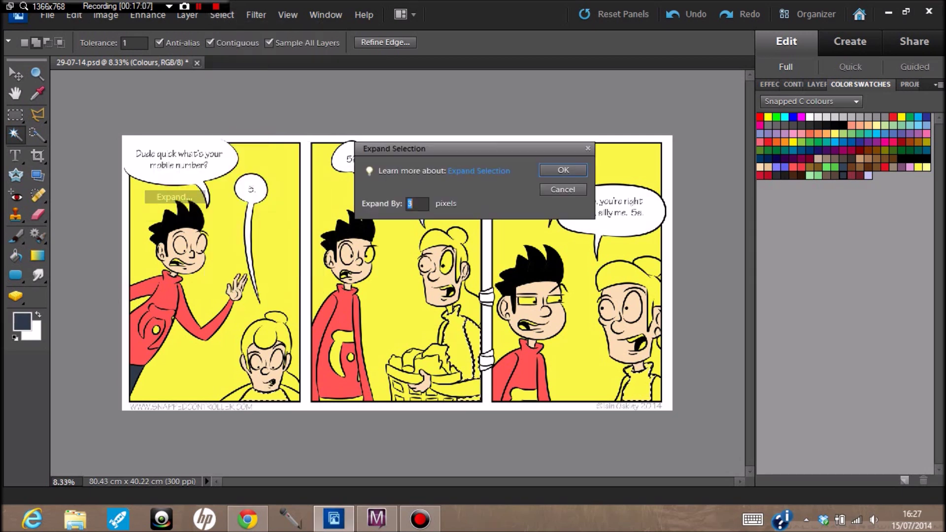
click(564, 170)
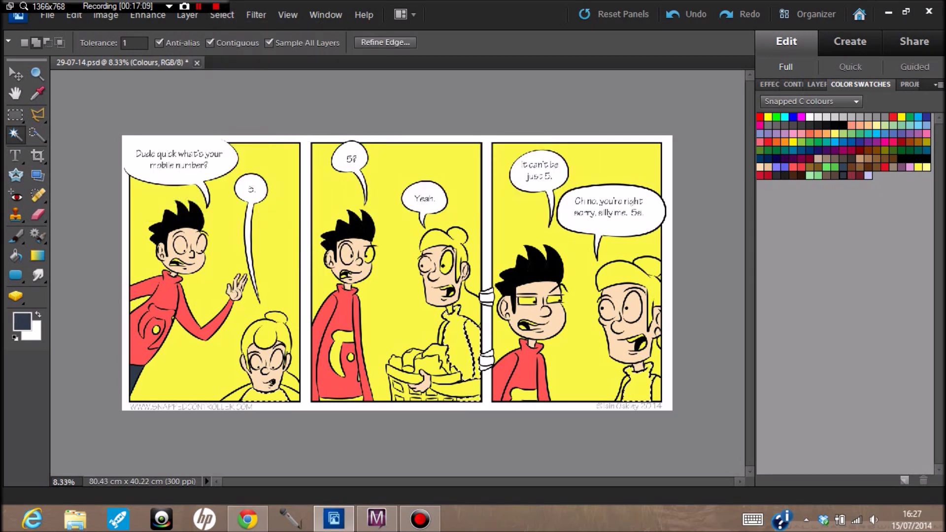
Fill the bun-haired character's top with the violet-blue swatch and clear the selection
click(777, 167)
click(15, 256)
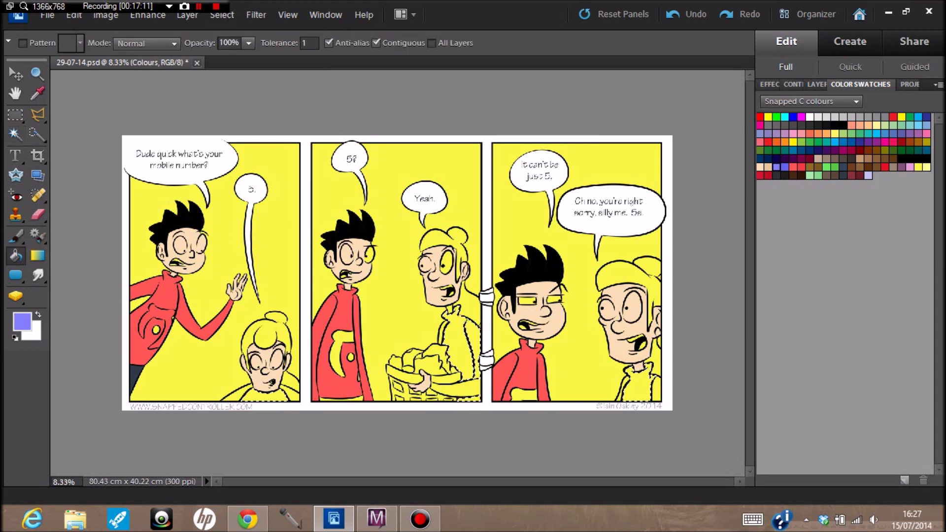
key(alt+BackSpace)
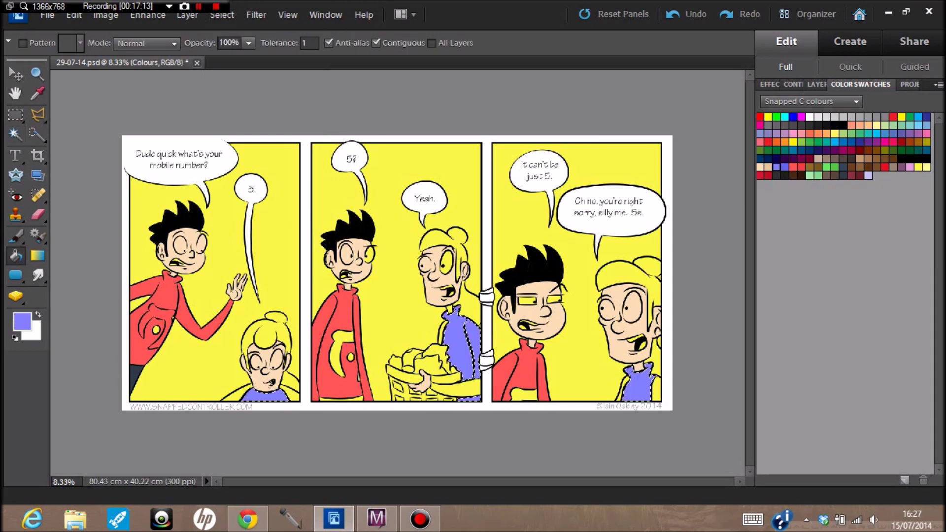
click(15, 115)
click(85, 117)
Select the bun-haired character's coat and sleeves plus the unfilled eyes in panels two and three, and expand the selection
click(16, 134)
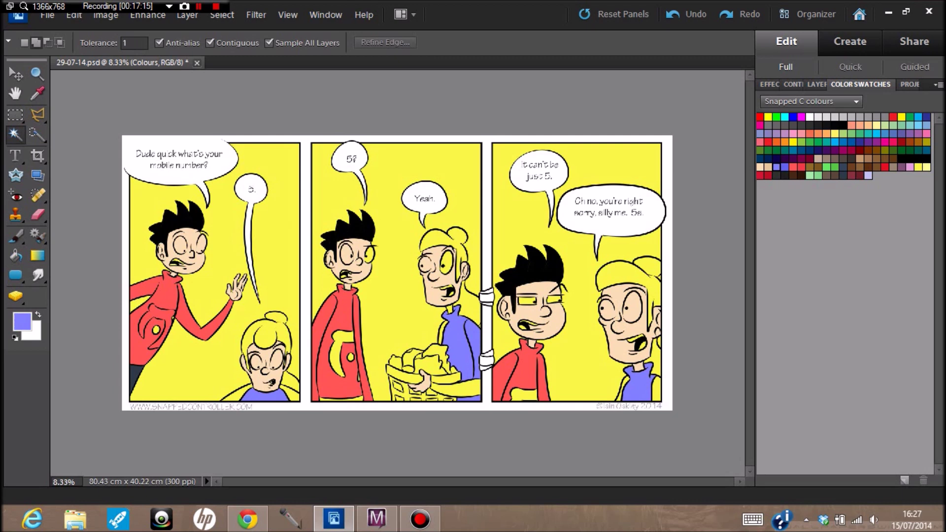
click(235, 396)
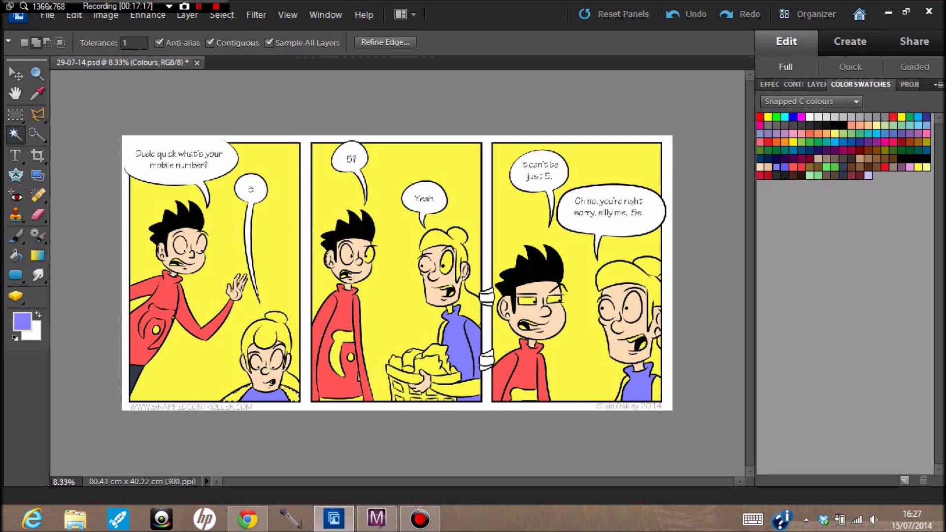
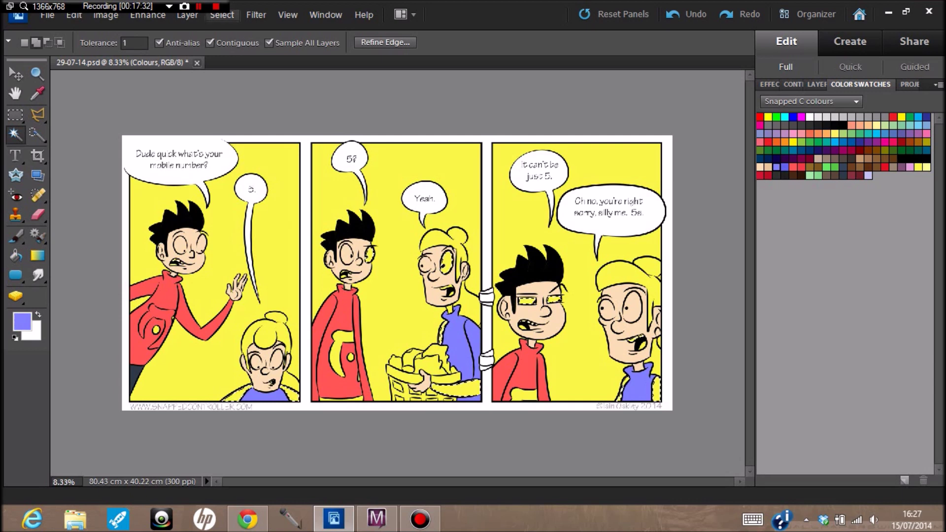
click(222, 15)
mouse_move(264, 169)
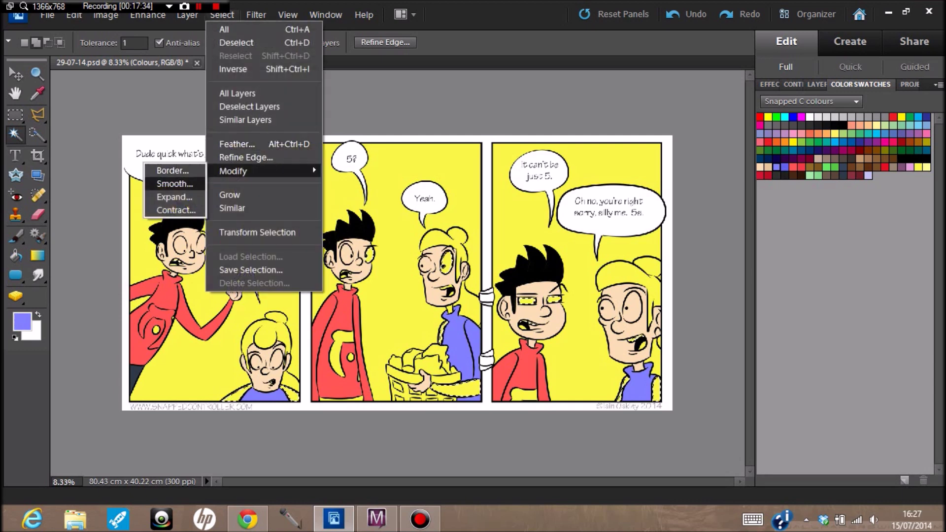
click(172, 196)
click(563, 170)
Fill the selected coat, sleeves and eyes with white using the Paint Bucket
click(810, 117)
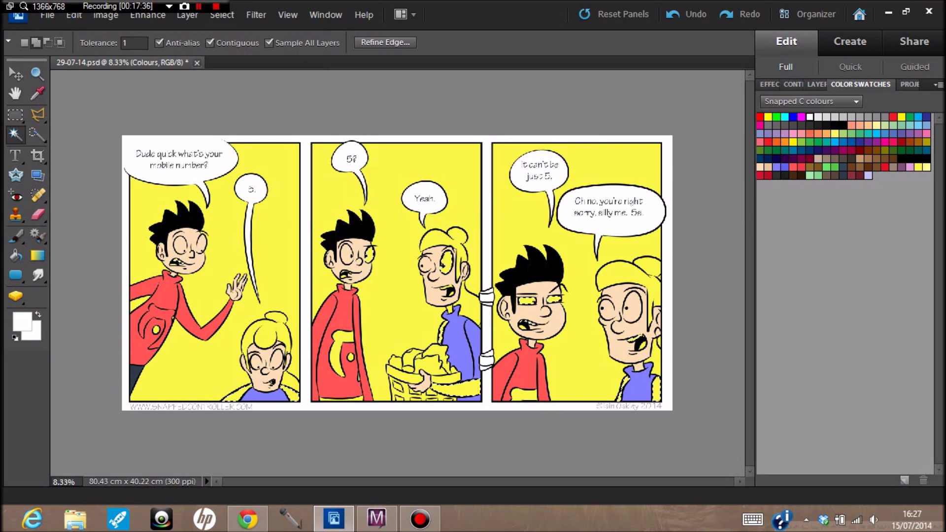
key(k)
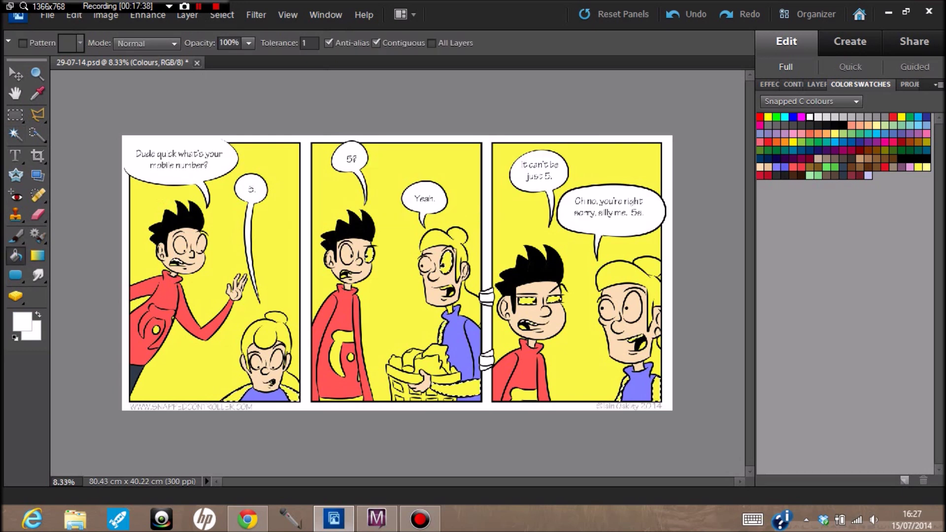
click(456, 389)
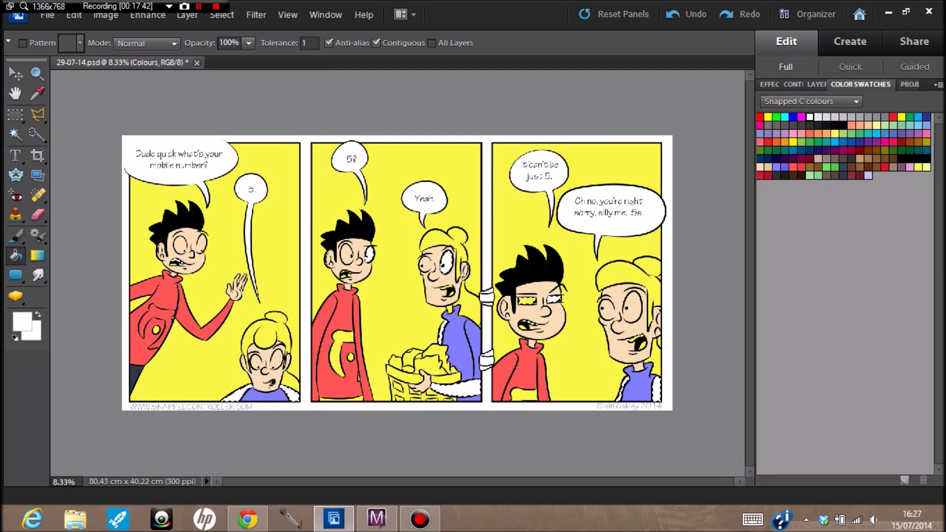
click(527, 301)
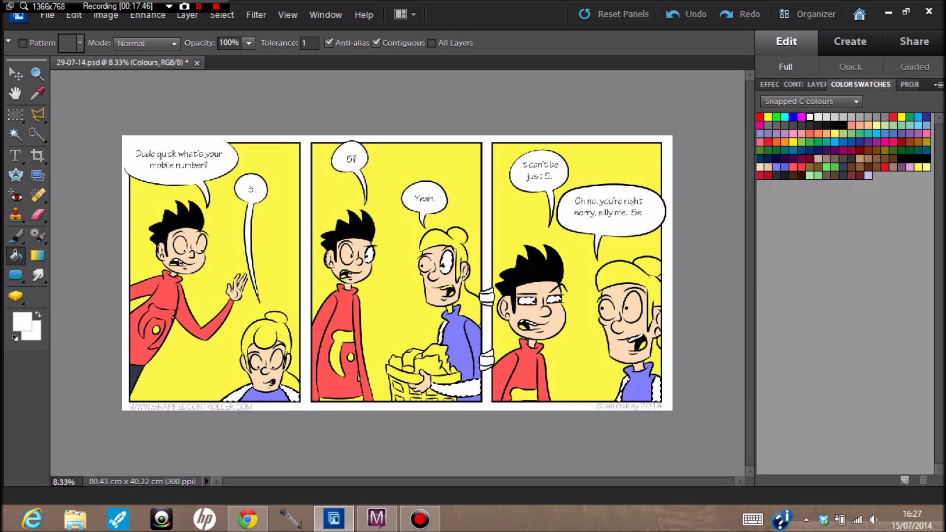
Select the bun-haired character's hair, bun and ponytail in all three panels with the Magic Wand and expand the selection by 3 pixels
key(m)
key(w)
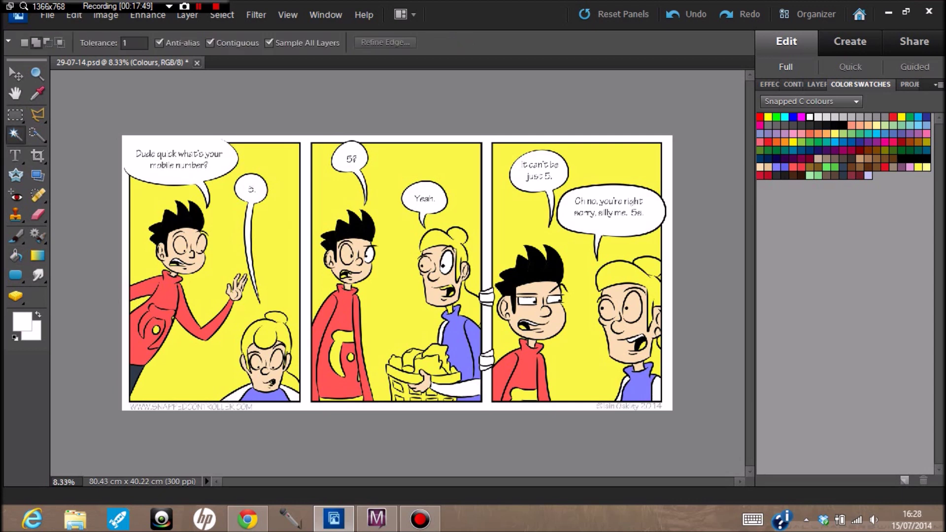
click(292, 386)
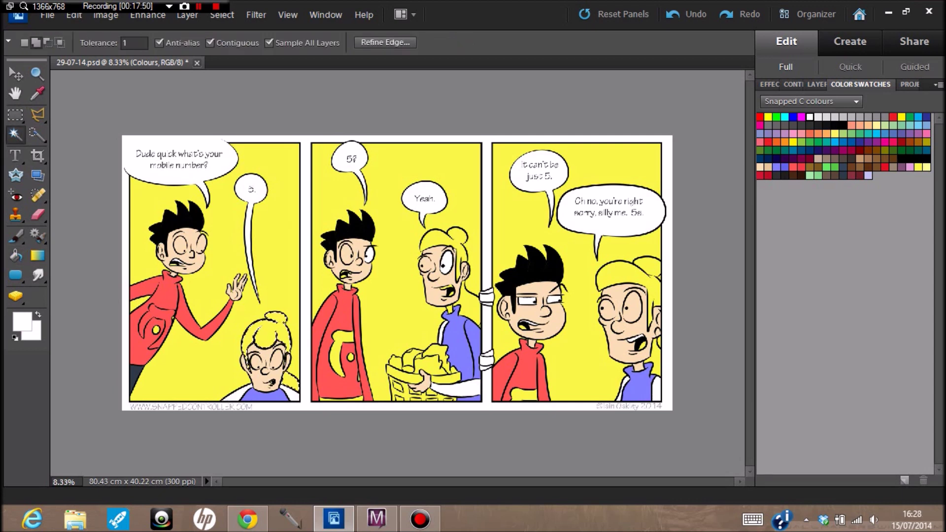
click(438, 240)
click(472, 305)
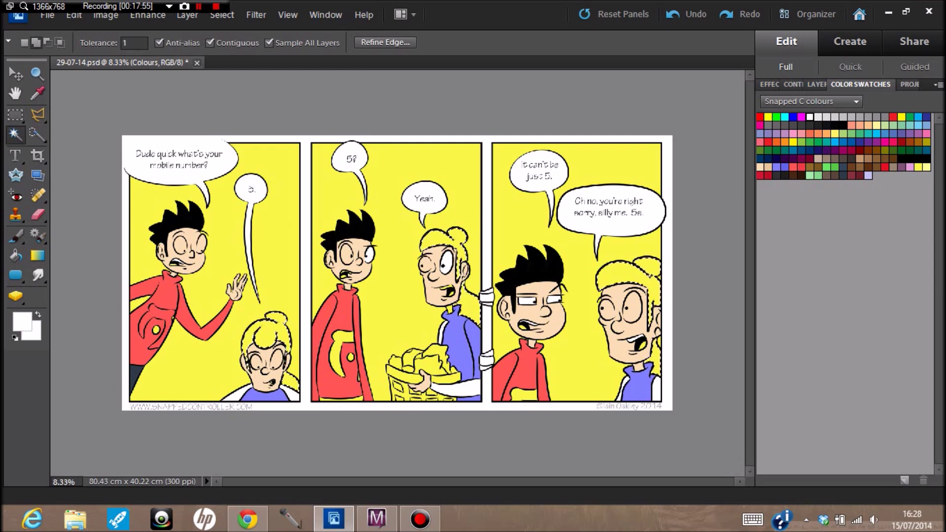
click(222, 15)
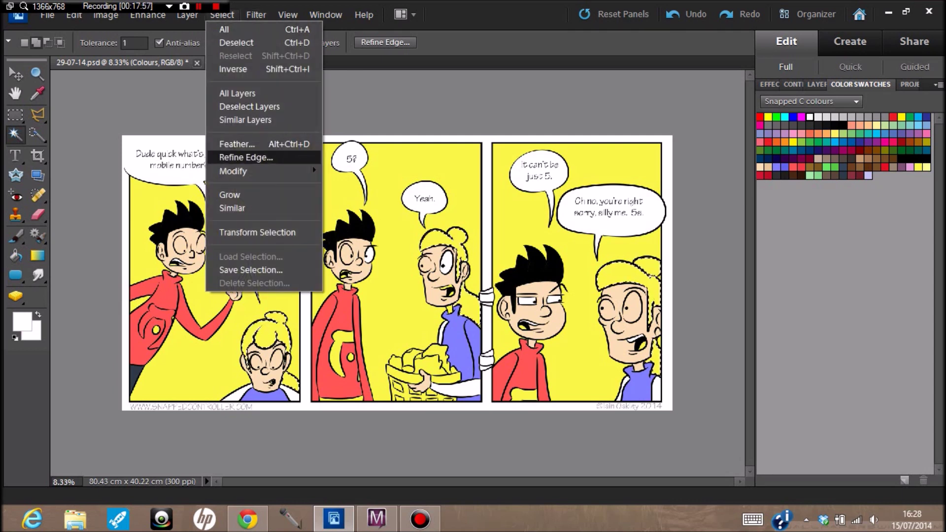
mouse_move(237, 171)
click(175, 183)
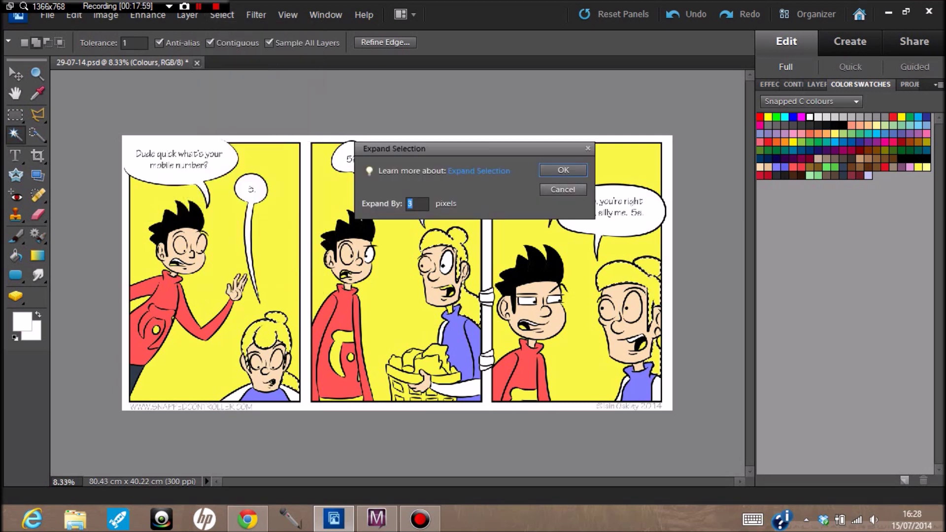
click(563, 168)
Fill the selected hair with the brown swatch and clear the selection
click(809, 168)
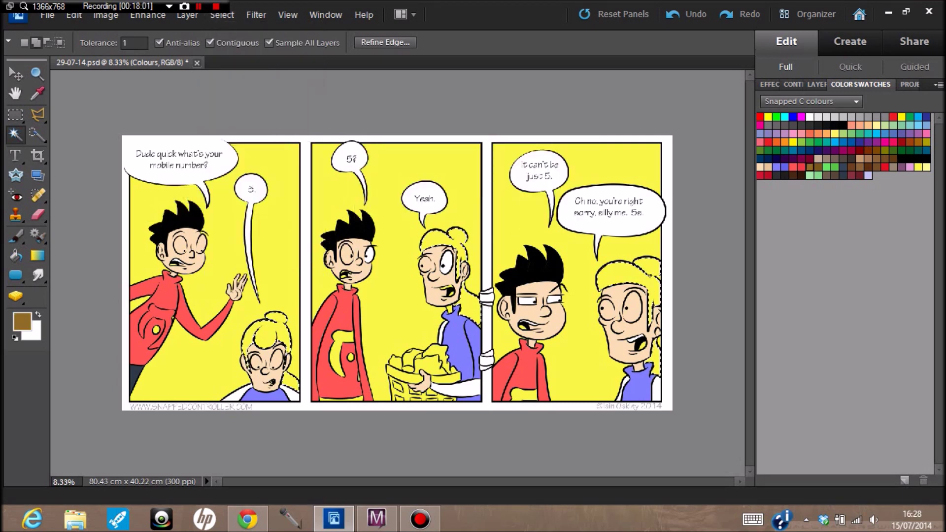
key(k)
key(alt+BackSpace)
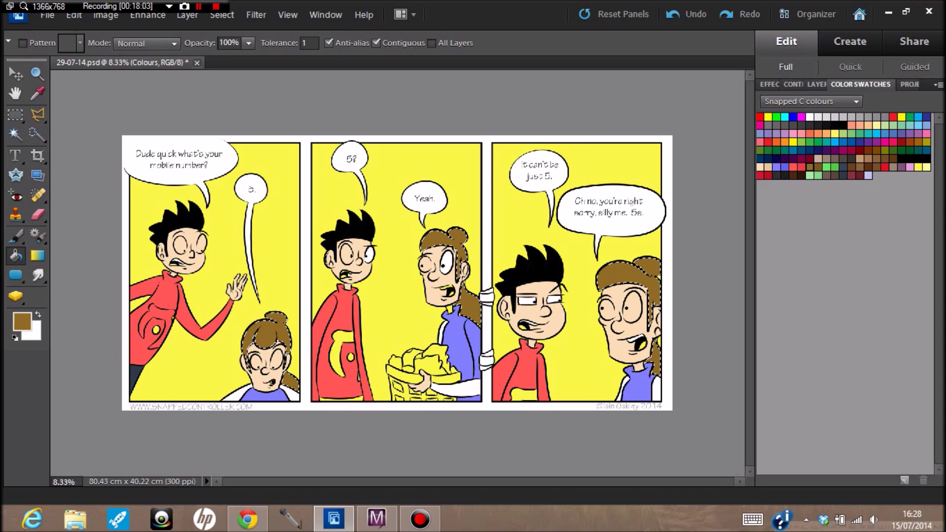
key(m)
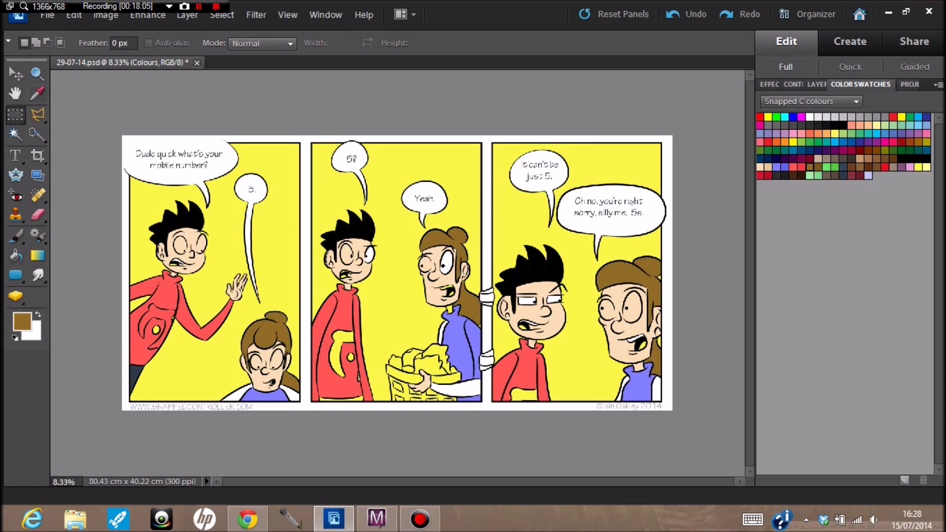
Paint both eyes of the spiky-haired character in panel one white with the 30 px brush
key(z)
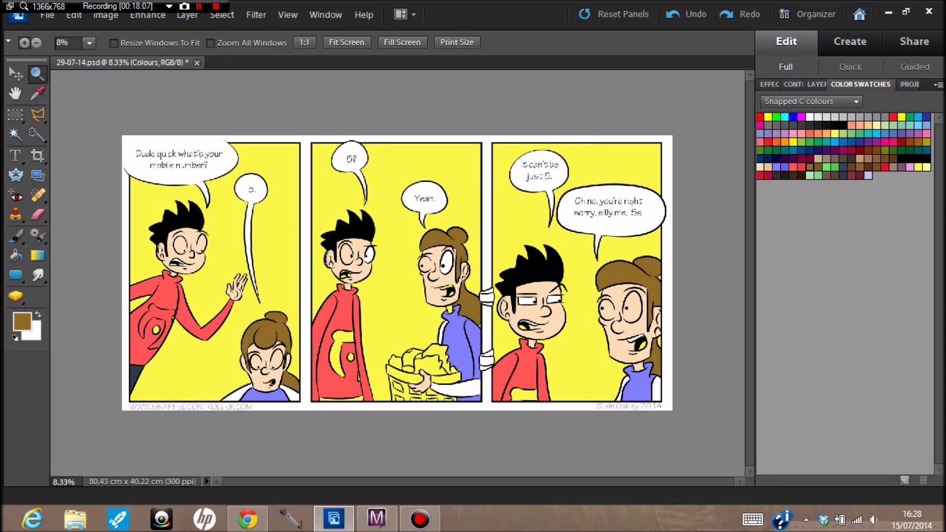
click(179, 254)
click(179, 254)
click(180, 254)
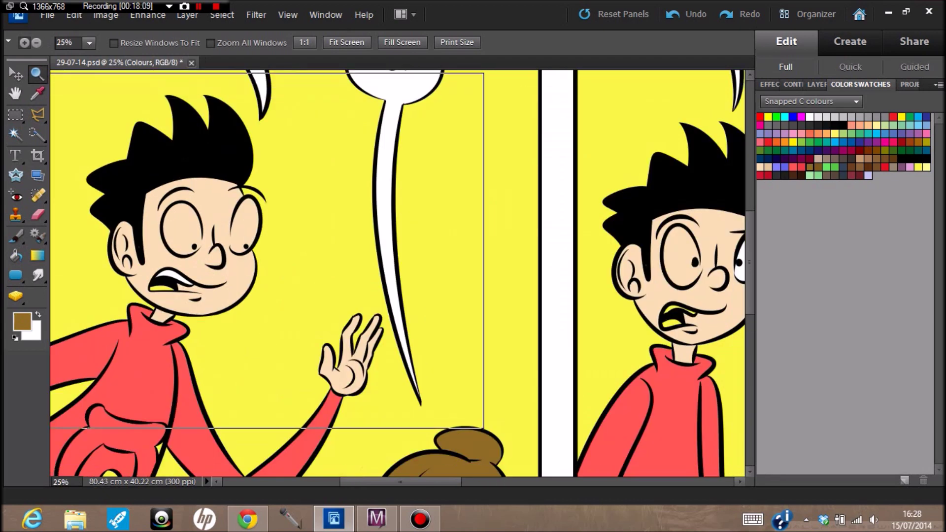
click(180, 254)
click(181, 253)
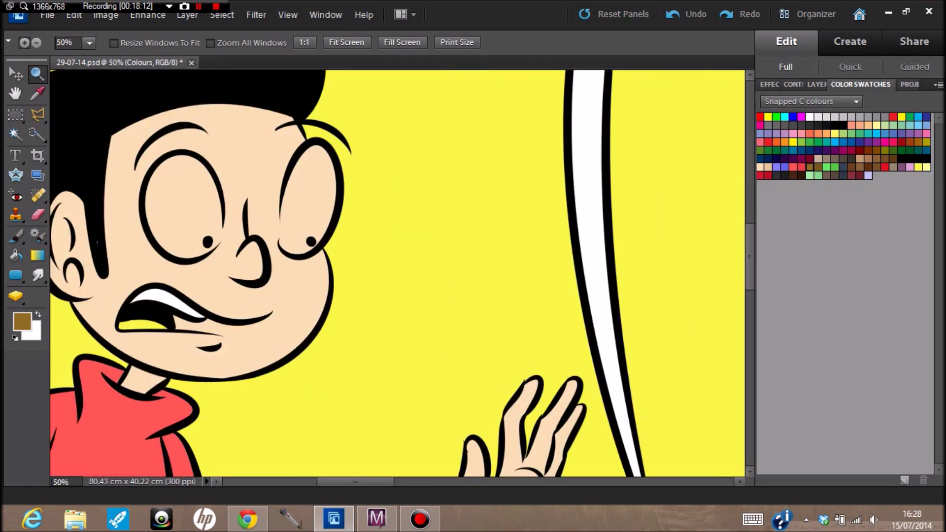
click(809, 117)
key(b)
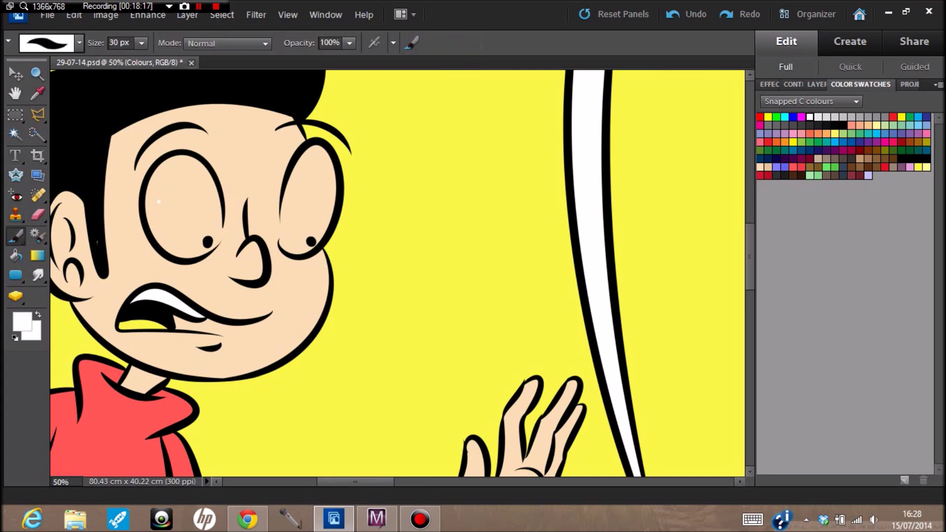
mouse_move(159, 202)
mouse_down()
mouse_move(163, 235)
mouse_move(151, 192)
mouse_move(170, 247)
mouse_move(185, 251)
mouse_move(202, 227)
mouse_move(211, 232)
mouse_move(212, 203)
mouse_move(193, 167)
mouse_move(184, 199)
mouse_move(172, 162)
mouse_move(175, 195)
mouse_move(160, 167)
mouse_move(162, 196)
mouse_move(192, 214)
mouse_up()
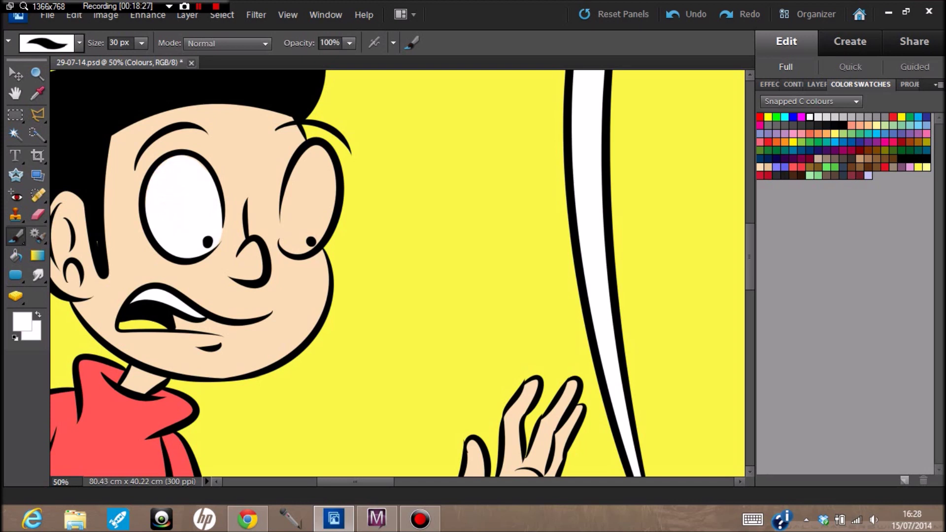
mouse_move(288, 210)
mouse_down()
mouse_move(292, 237)
mouse_move(314, 224)
mouse_move(314, 207)
mouse_move(303, 217)
mouse_move(321, 194)
mouse_move(314, 153)
mouse_move(291, 194)
mouse_up()
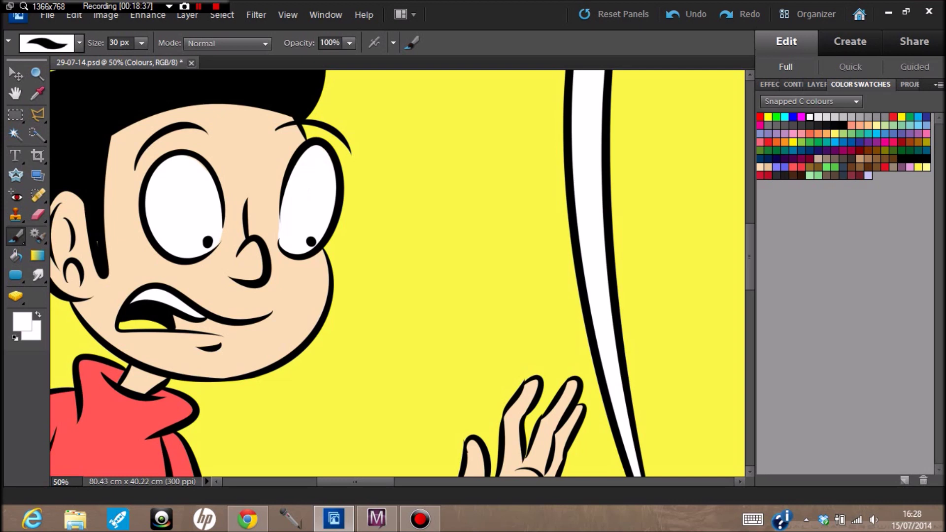
Paint the spiky-haired character's tongue in panel one with the bright red swatch
key(d)
click(885, 168)
mouse_move(126, 326)
mouse_down()
mouse_move(165, 329)
mouse_move(126, 325)
mouse_up()
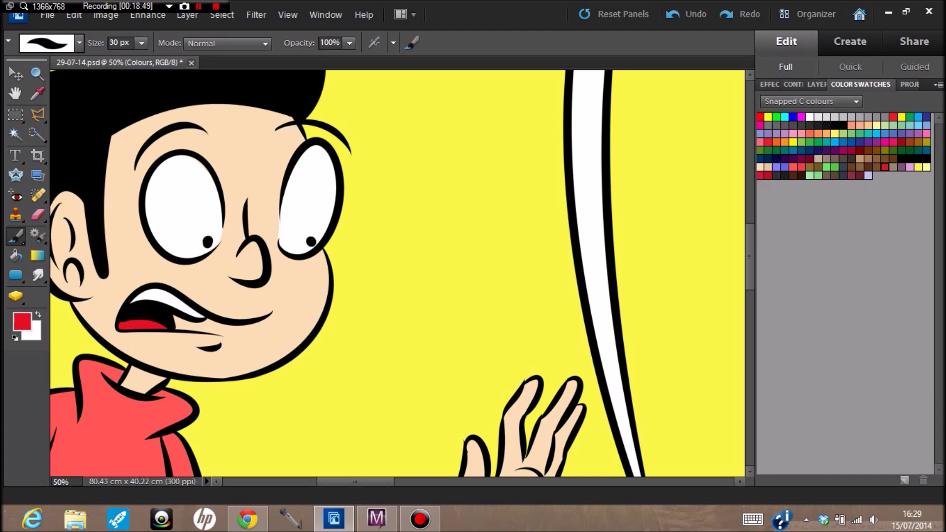
Paint the small yellow gap beside the emblem on the panel-one jumper in the jumper's light red
scroll(397, 274, down, 8)
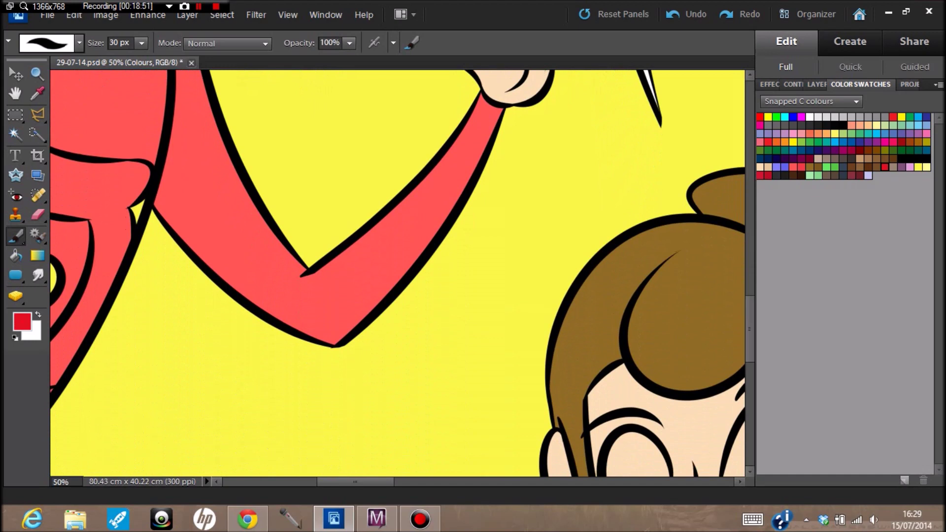
scroll(397, 274, left, 5)
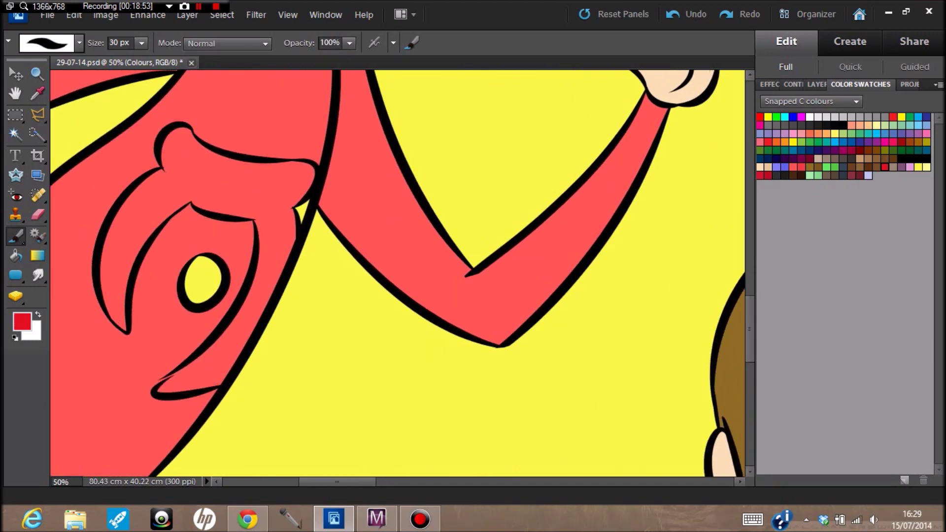
click(793, 168)
drag(299, 208, 306, 205)
Paint the round spot and the lower tip of the jumper emblem in panel one with the grey-brown swatch
click(827, 176)
mouse_move(169, 383)
mouse_down()
mouse_move(182, 374)
mouse_move(162, 387)
mouse_move(201, 382)
mouse_up()
mouse_move(198, 269)
mouse_down()
mouse_move(203, 296)
mouse_move(217, 276)
mouse_move(200, 262)
mouse_move(213, 260)
mouse_move(197, 259)
mouse_up()
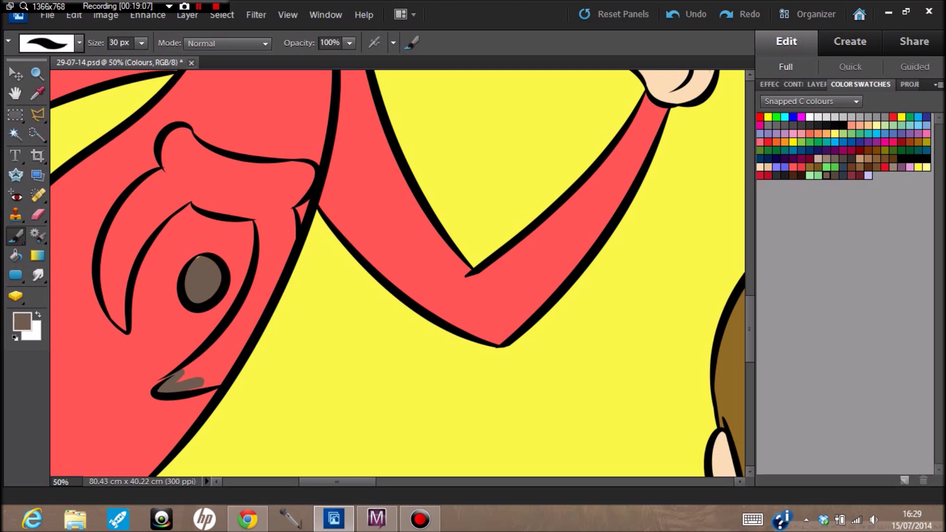
key(k)
click(211, 368)
key(ctrl+z)
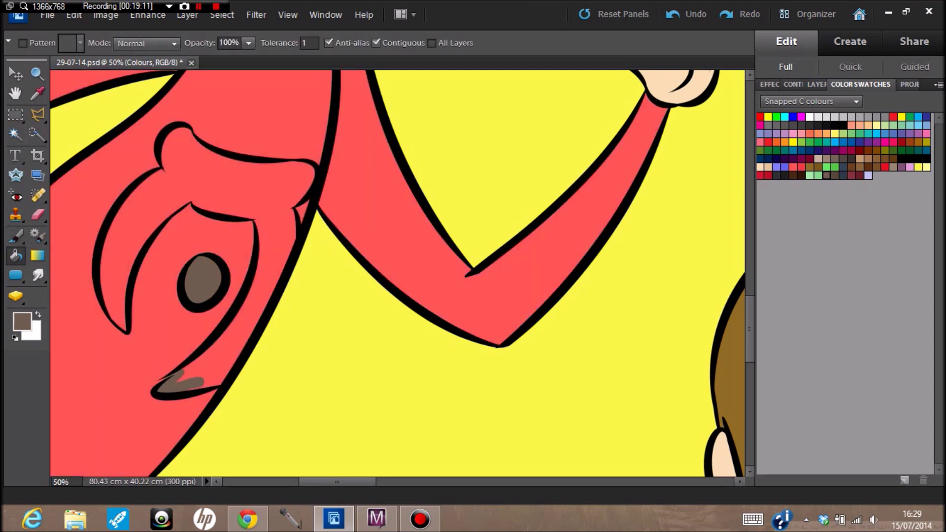
Brush grey-brown into the lower tip, upper corners and inner curve of the panel-one jumper emblem
key(b)
mouse_move(180, 380)
mouse_down()
mouse_move(191, 362)
mouse_move(202, 372)
mouse_up()
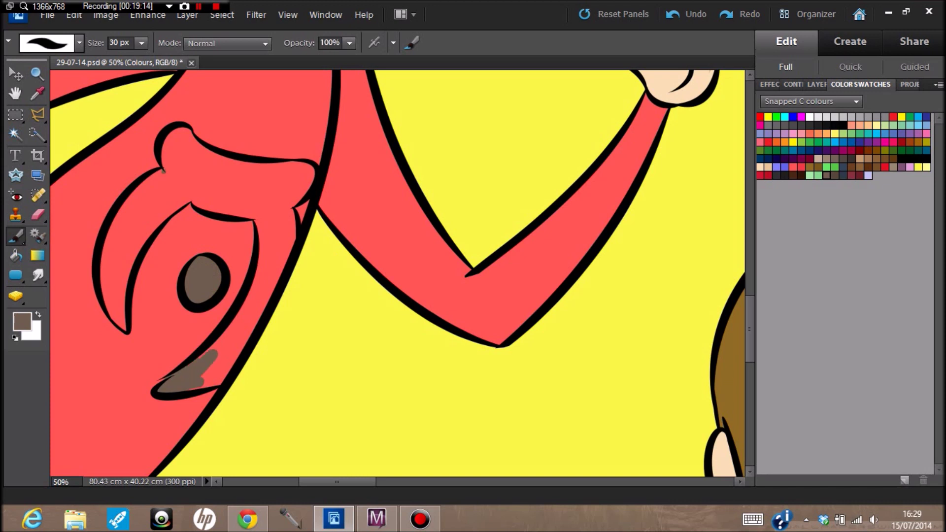
mouse_move(164, 171)
mouse_down()
mouse_move(171, 198)
mouse_move(194, 193)
mouse_move(160, 211)
mouse_up()
drag(189, 189, 223, 210)
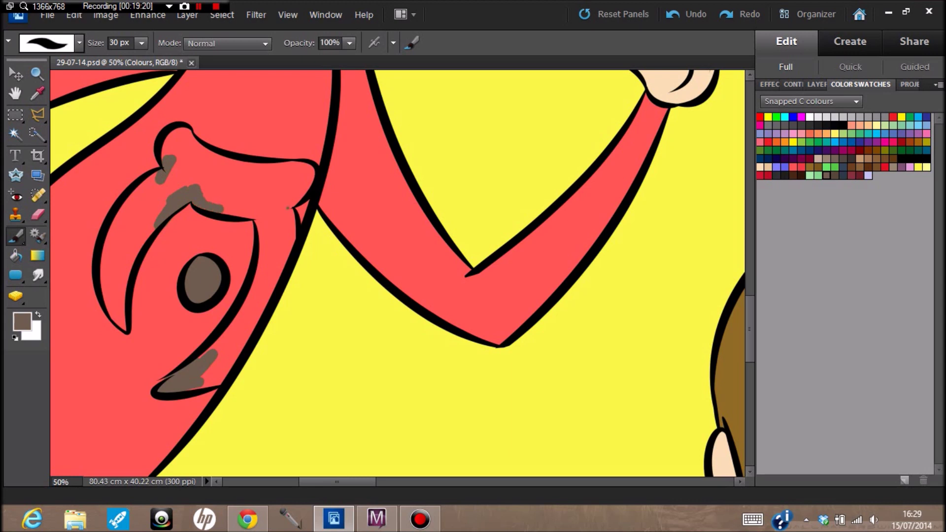
mouse_move(290, 207)
mouse_down()
mouse_move(291, 223)
mouse_move(292, 201)
mouse_move(306, 189)
mouse_up()
key(k)
click(246, 193)
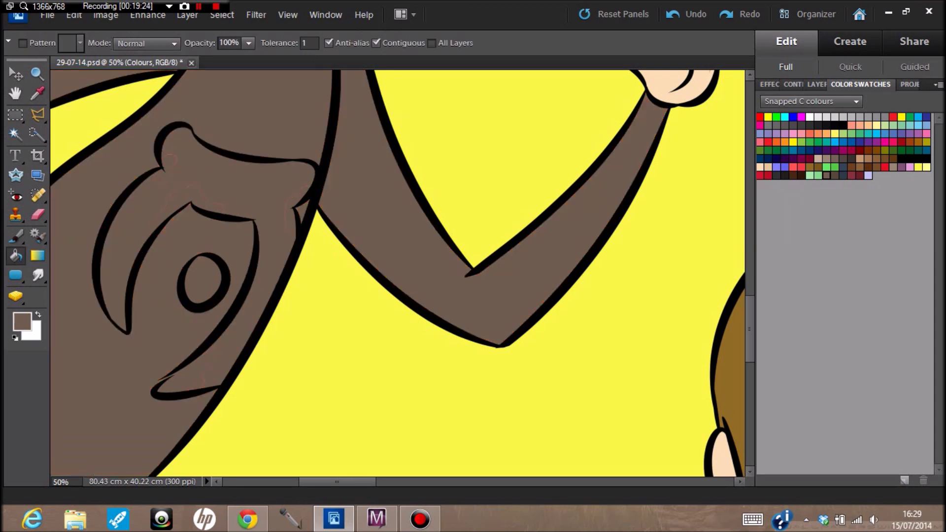
key(ctrl+z)
Select the remaining red area inside the panel-one jumper emblem with the Magic Wand and expand the selection
key(m)
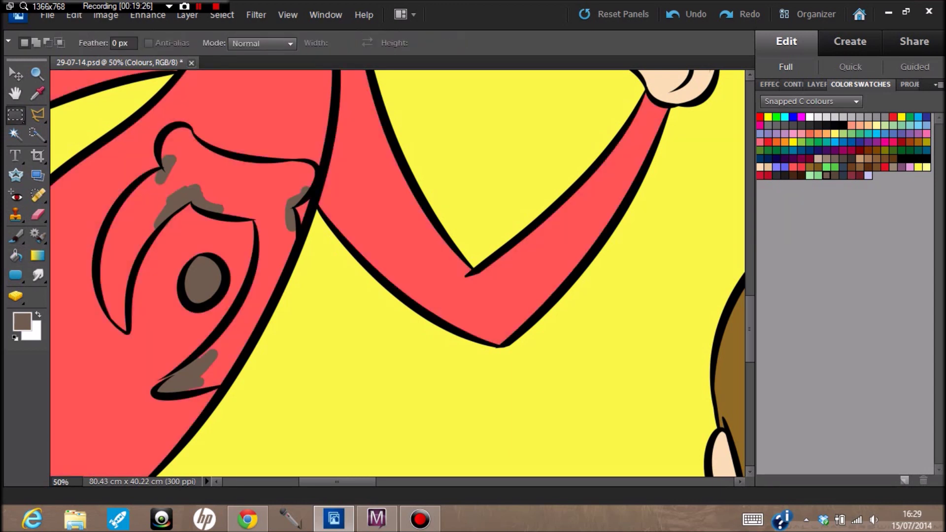
key(w)
click(246, 192)
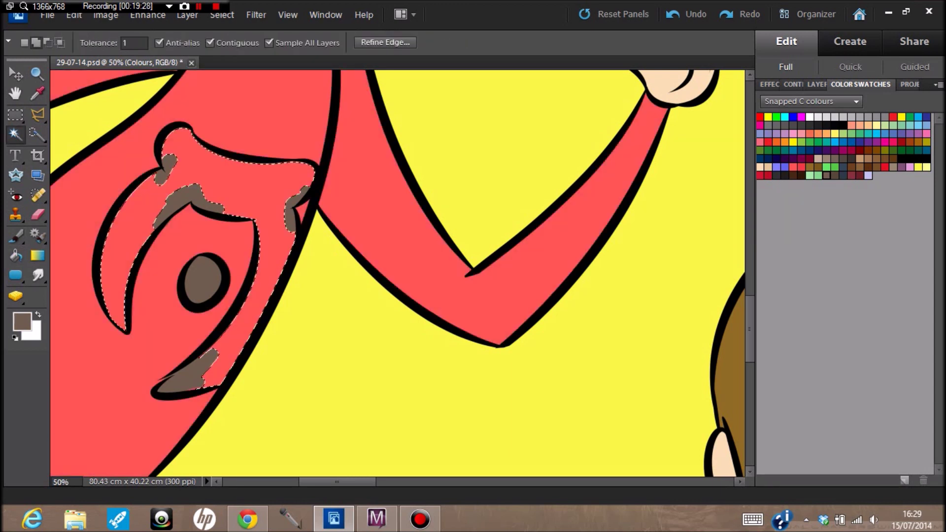
click(222, 15)
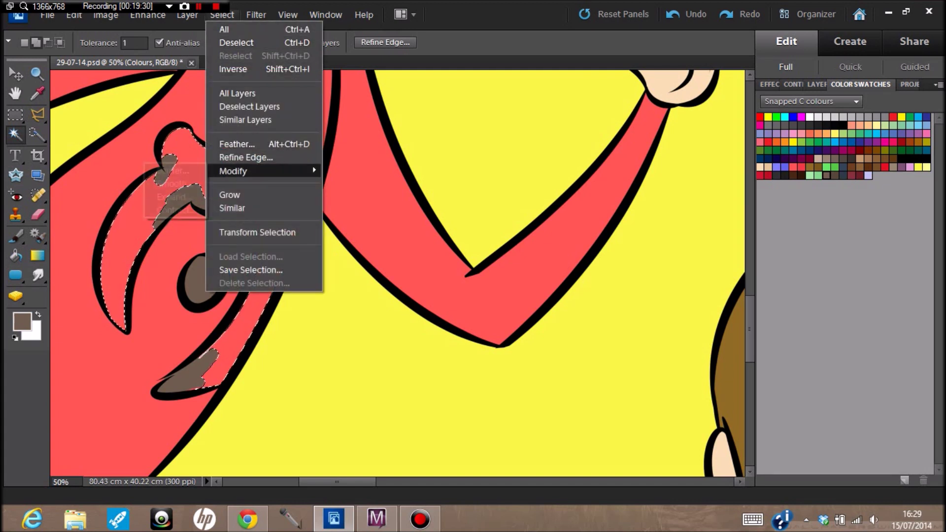
mouse_move(233, 171)
click(175, 197)
key(Return)
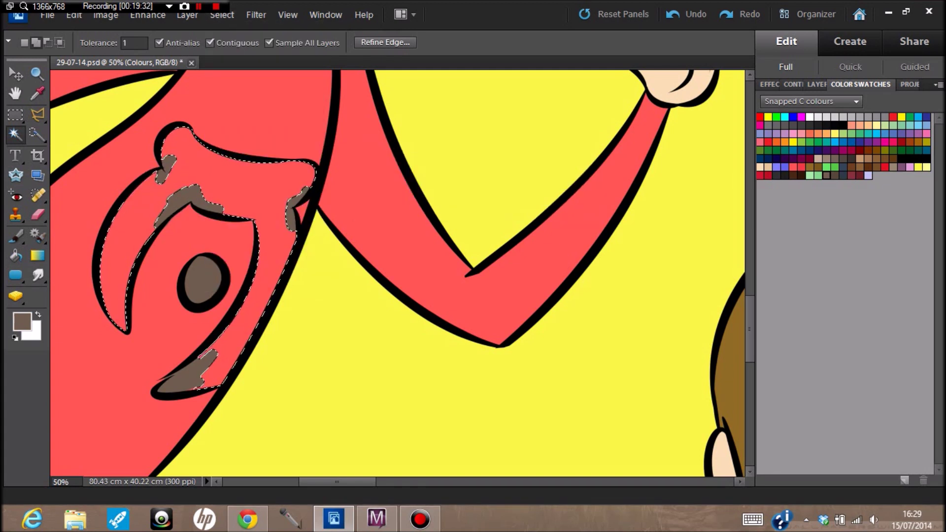
Fill the selected emblem area with grey-brown using the Paint Bucket, clear the selection and return to the Brush
key(k)
click(247, 192)
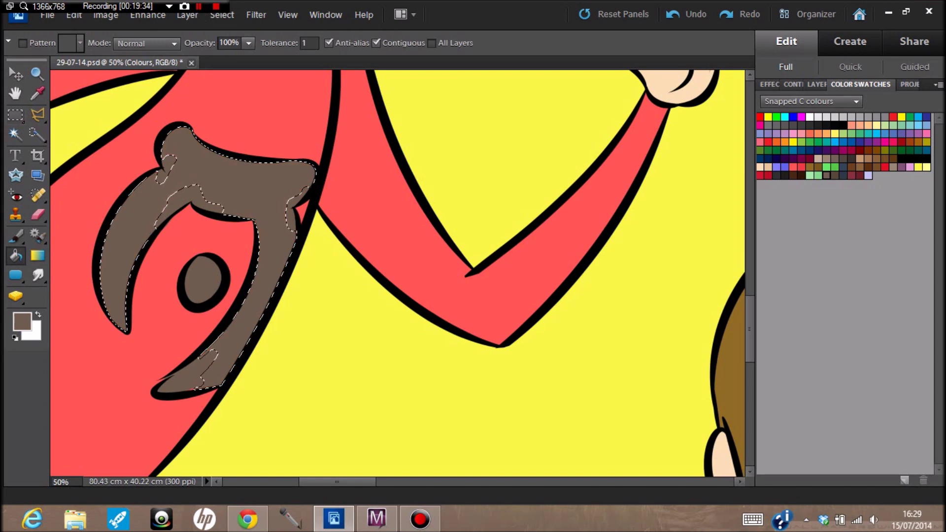
key(m)
click(246, 192)
key(b)
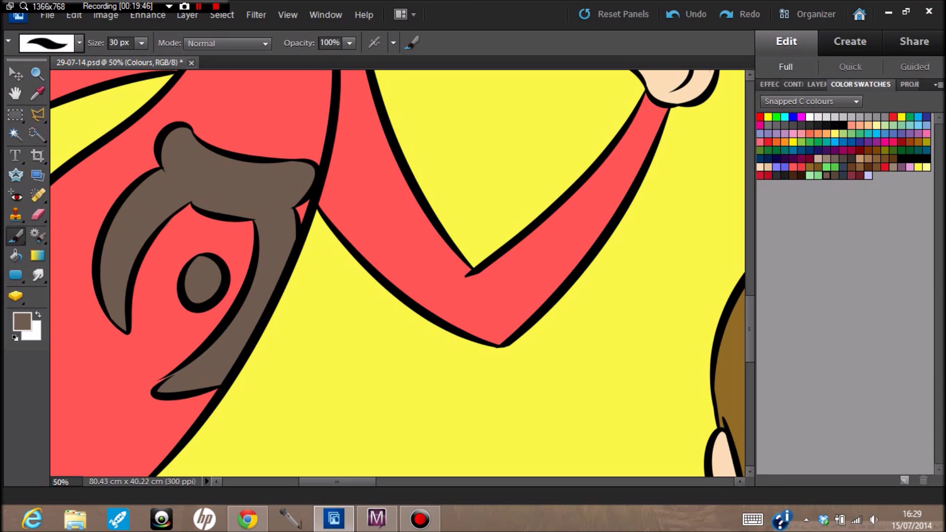
Paint the bun-haired character's eyes and the yellow areas inside the mouth white in panel one
scroll(398, 274, right, 3)
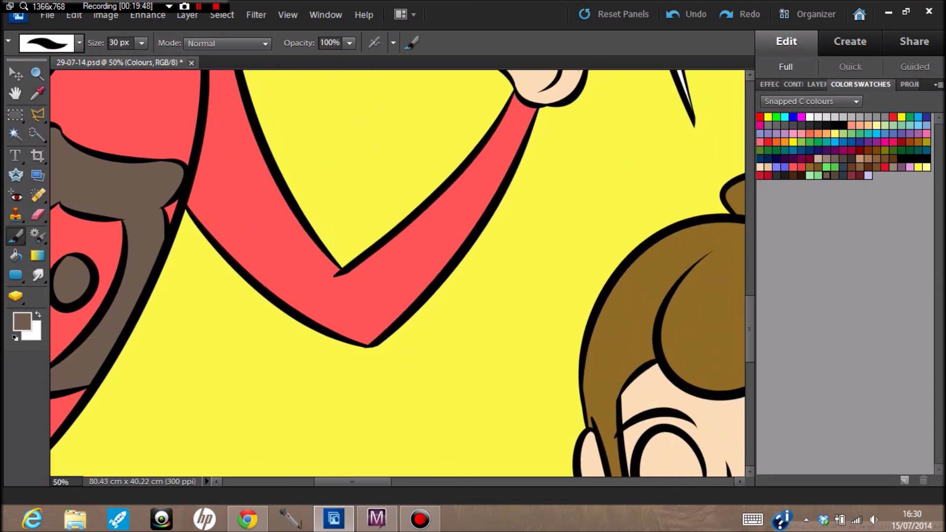
scroll(397, 274, down, 5)
scroll(397, 274, right, 10)
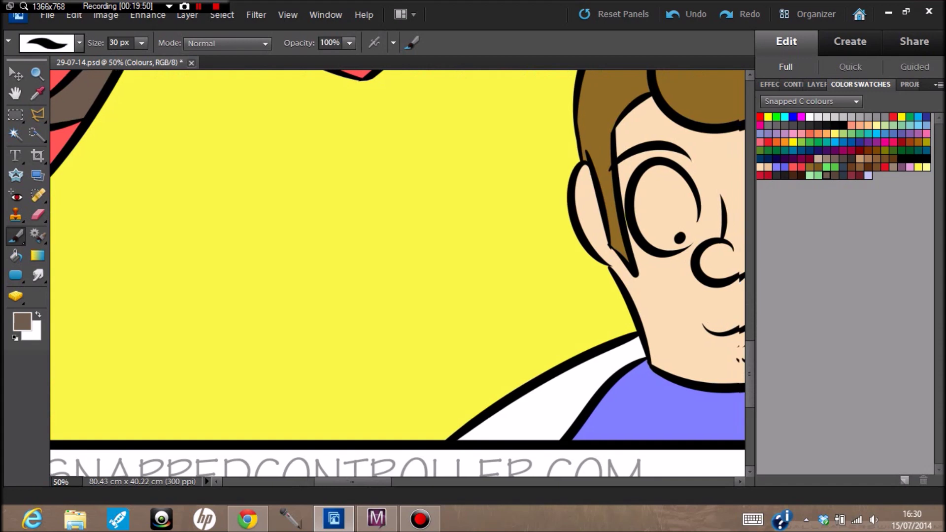
click(810, 117)
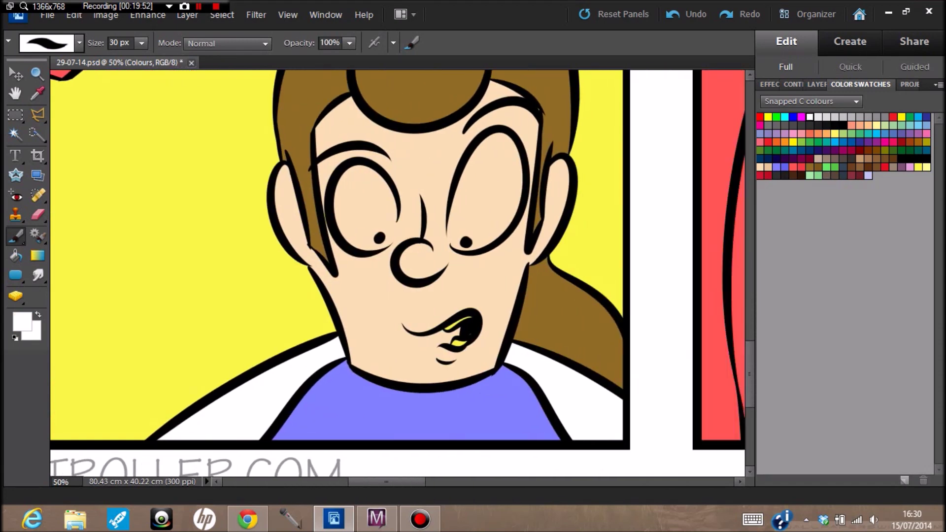
drag(456, 342, 463, 343)
mouse_move(466, 197)
mouse_down()
mouse_move(462, 227)
mouse_move(461, 209)
mouse_move(473, 224)
mouse_move(473, 207)
mouse_move(484, 230)
mouse_up()
mouse_move(499, 229)
mouse_down()
mouse_move(510, 144)
mouse_move(479, 158)
mouse_move(464, 181)
mouse_move(487, 176)
mouse_move(498, 194)
mouse_up()
mouse_move(354, 189)
mouse_down()
mouse_move(345, 225)
mouse_move(353, 237)
mouse_move(367, 231)
mouse_move(378, 203)
mouse_move(382, 237)
mouse_move(391, 193)
mouse_up()
mouse_move(388, 243)
mouse_down()
mouse_move(395, 224)
mouse_move(370, 173)
mouse_move(354, 168)
mouse_up()
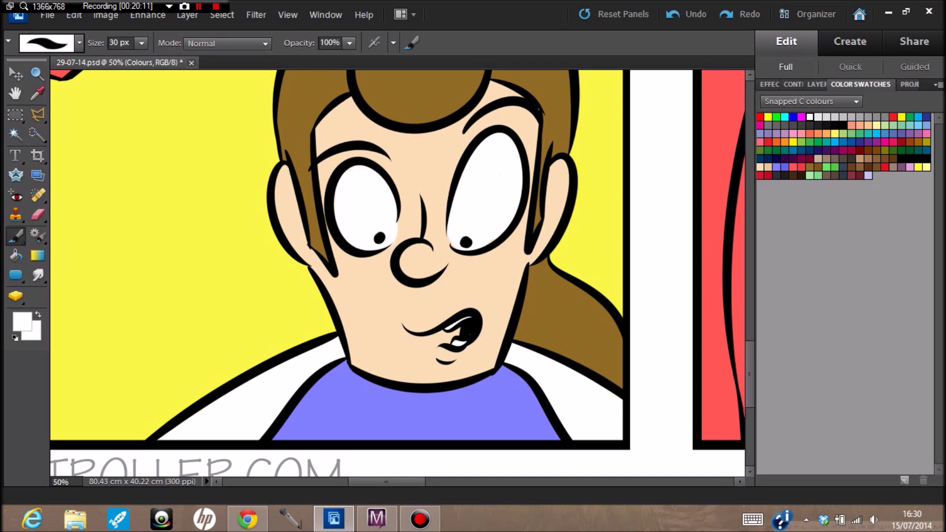
Draw black inner-ear lines on both ears of the bun-haired character in panel one
click(761, 168)
key(d)
drag(281, 175, 292, 246)
key(ctrl+z)
mouse_move(282, 174)
mouse_down()
mouse_move(278, 199)
mouse_move(299, 250)
mouse_up()
drag(285, 195, 289, 202)
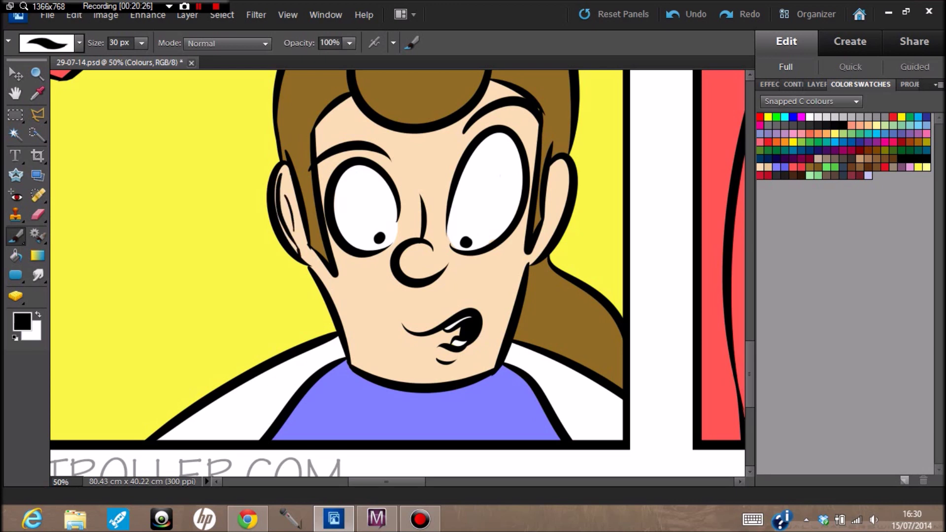
drag(297, 238, 308, 258)
drag(548, 235, 537, 256)
mouse_move(563, 176)
mouse_down()
mouse_move(544, 239)
mouse_move(554, 182)
mouse_move(546, 210)
mouse_up()
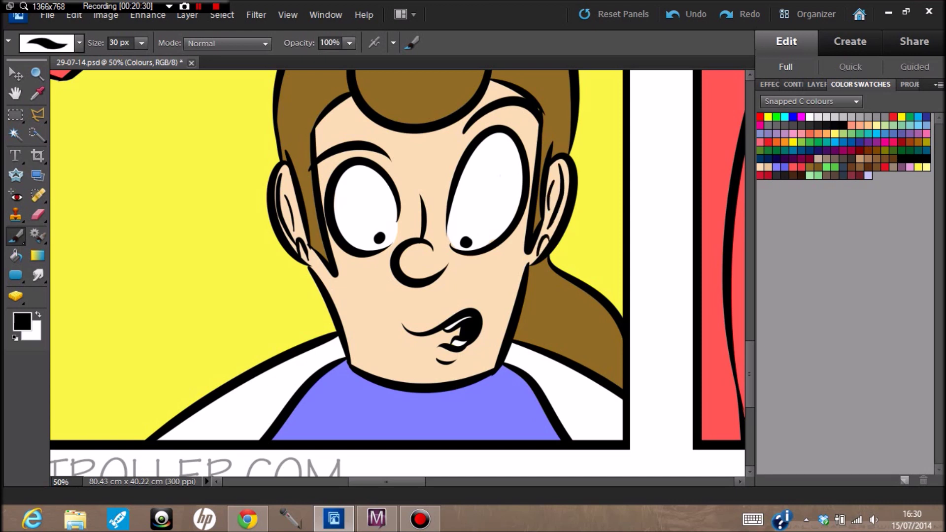
Select the yellow strip below the red jumper in panel two with the Magic Wand and expand the selection
click(761, 167)
scroll(397, 273, up, 4)
scroll(397, 273, down, 3)
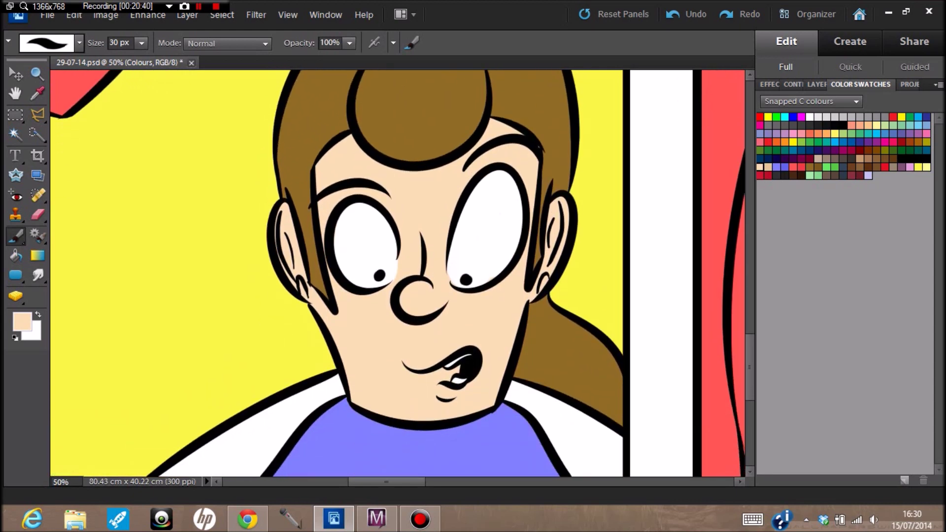
scroll(397, 274, right, 14)
scroll(397, 274, down, 3)
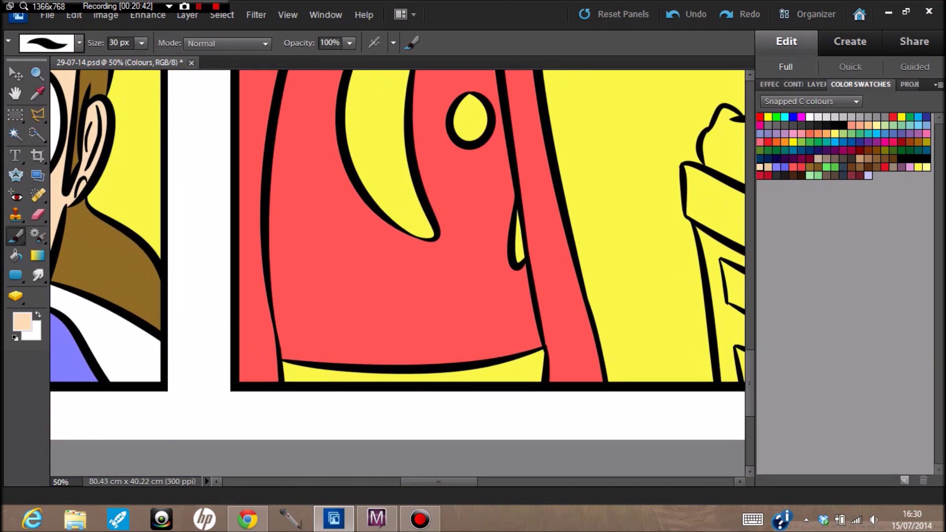
scroll(396, 227, down, 1)
key(w)
click(414, 374)
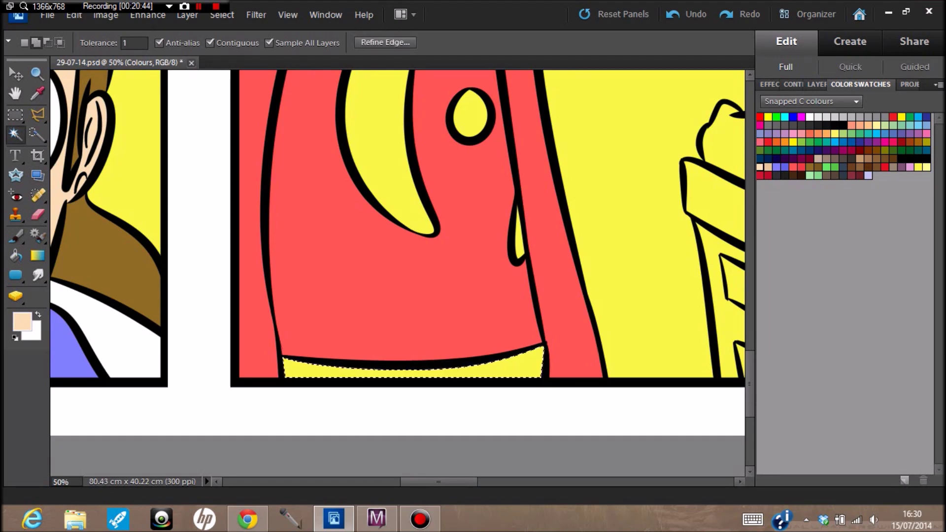
click(222, 16)
mouse_move(234, 171)
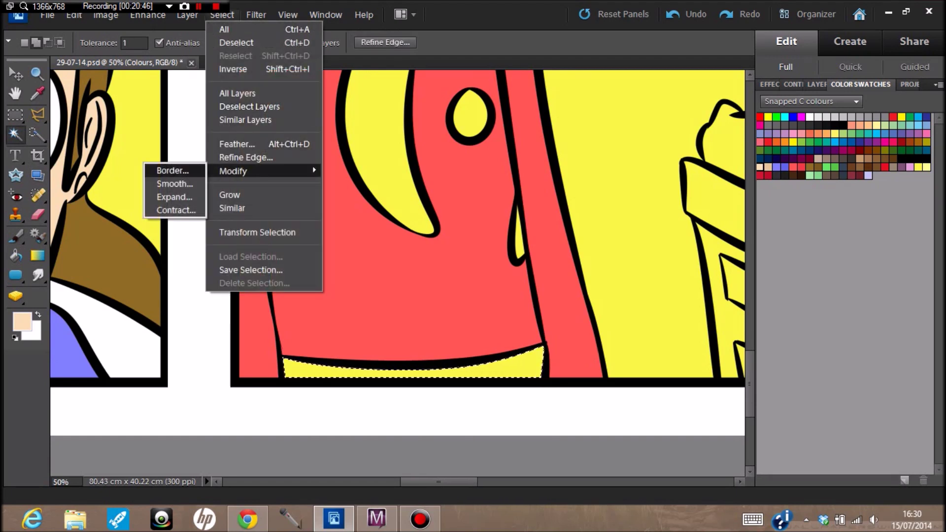
click(175, 196)
key(Return)
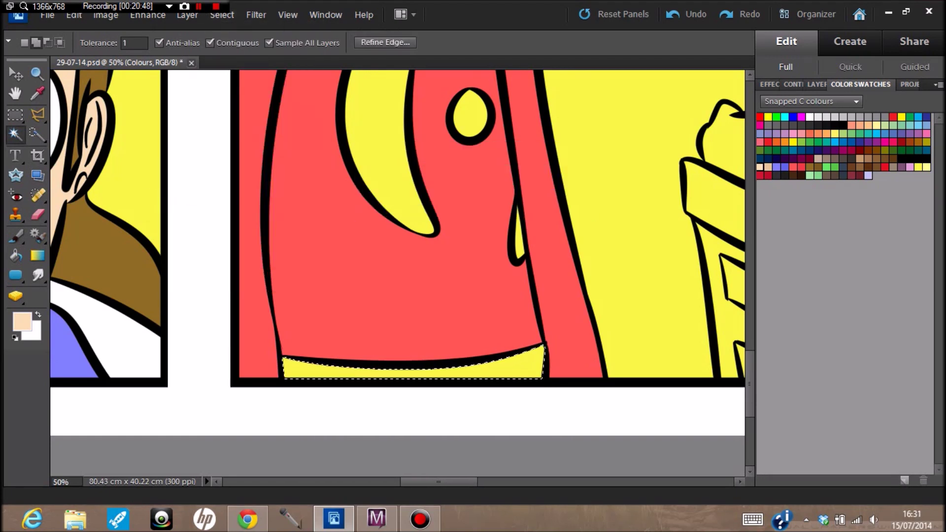
Fill the selected strip below the jumper with dark slate blue using the Paint Bucket and clear the selection
click(844, 176)
click(16, 256)
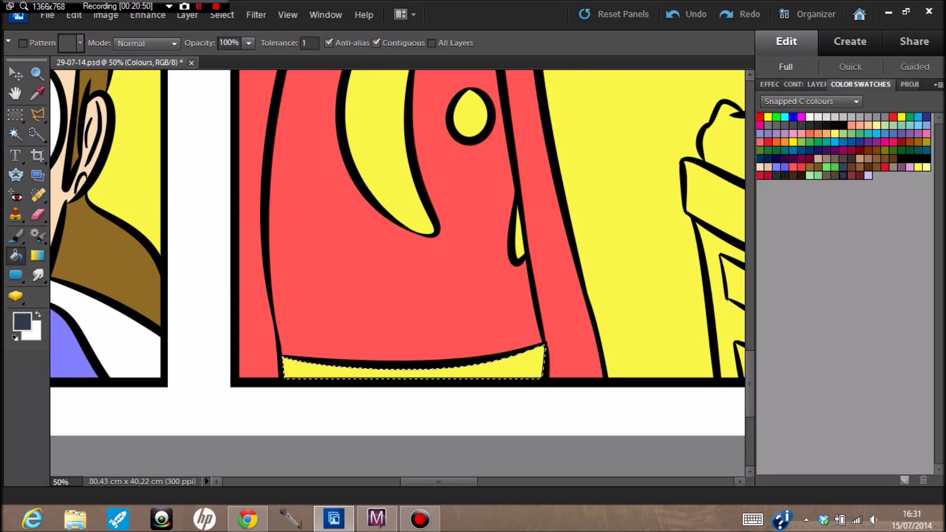
click(345, 374)
click(16, 115)
key(ctrl+d)
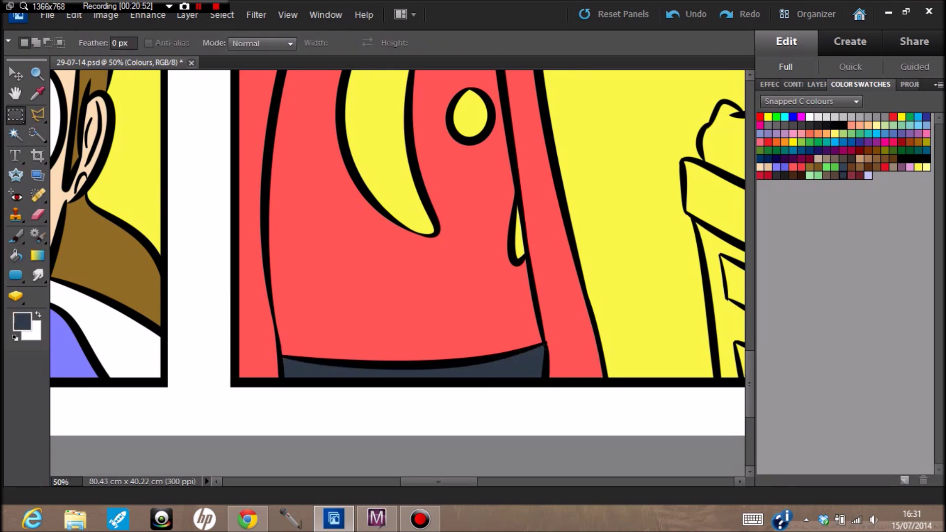
Select the three yellow emblem shapes on the red jumper in panel two with the Magic Wand and expand the selection by 3 pixels
scroll(397, 274, up, 5)
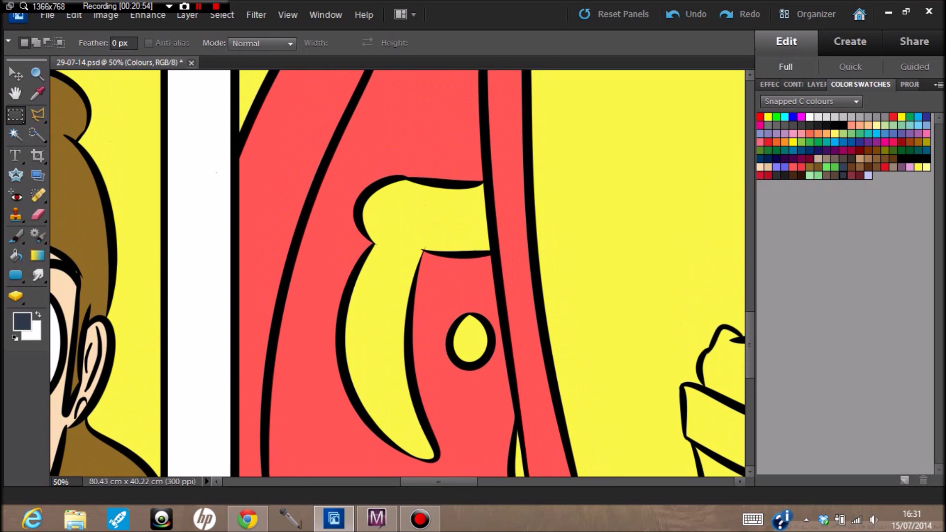
key(w)
click(470, 340)
click(379, 315)
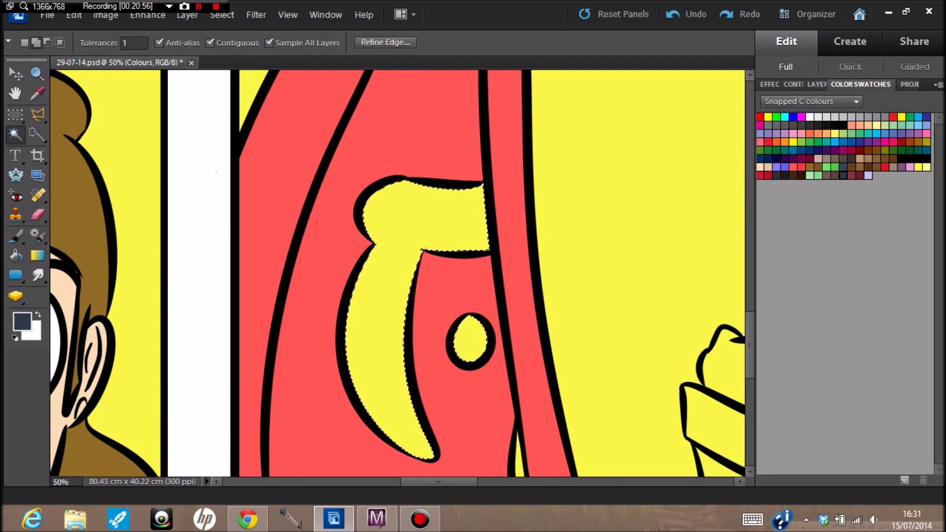
click(519, 463)
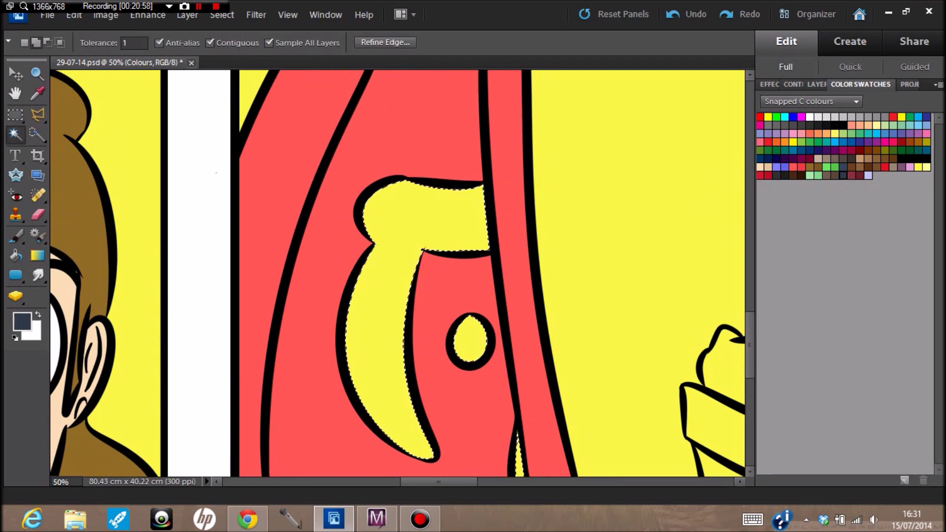
click(222, 14)
mouse_move(257, 171)
click(175, 197)
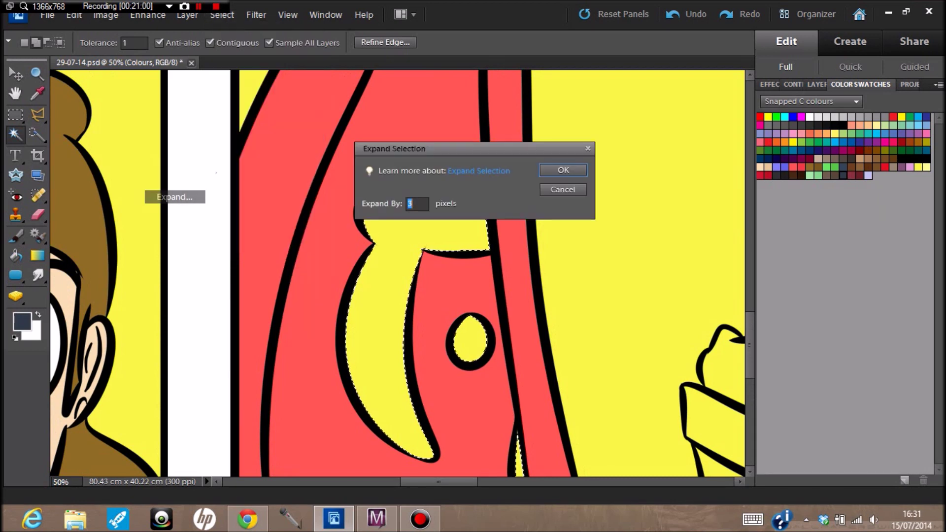
key(Return)
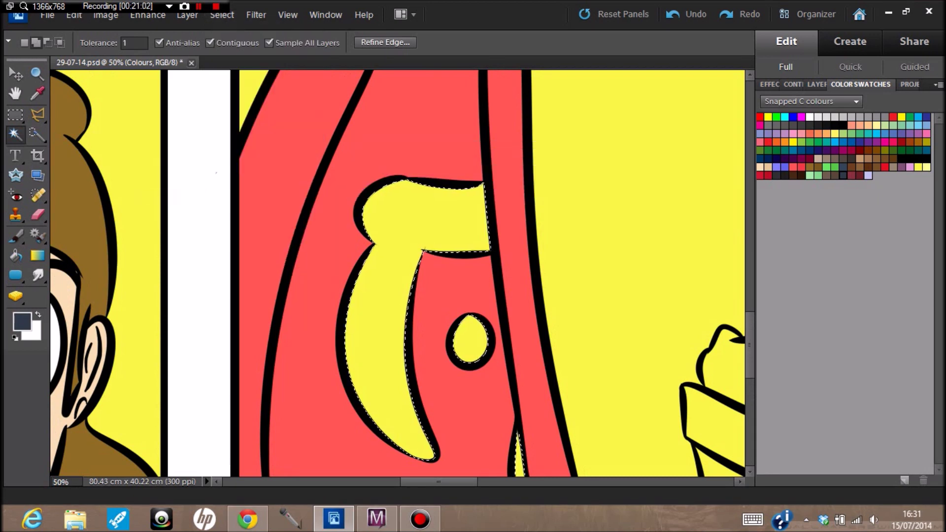
Fill the selected jumper emblem shapes in panel two with grey-brown using the Paint Bucket
click(827, 176)
key(k)
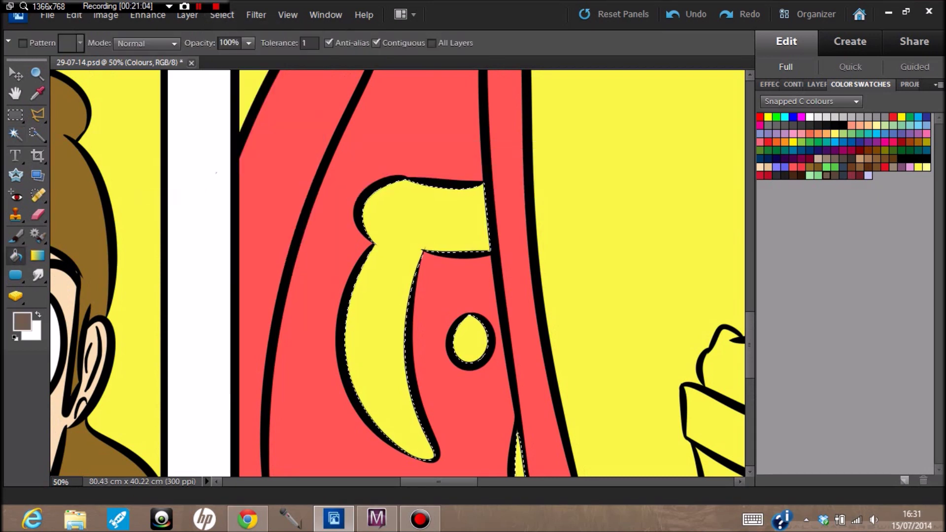
click(387, 296)
click(470, 341)
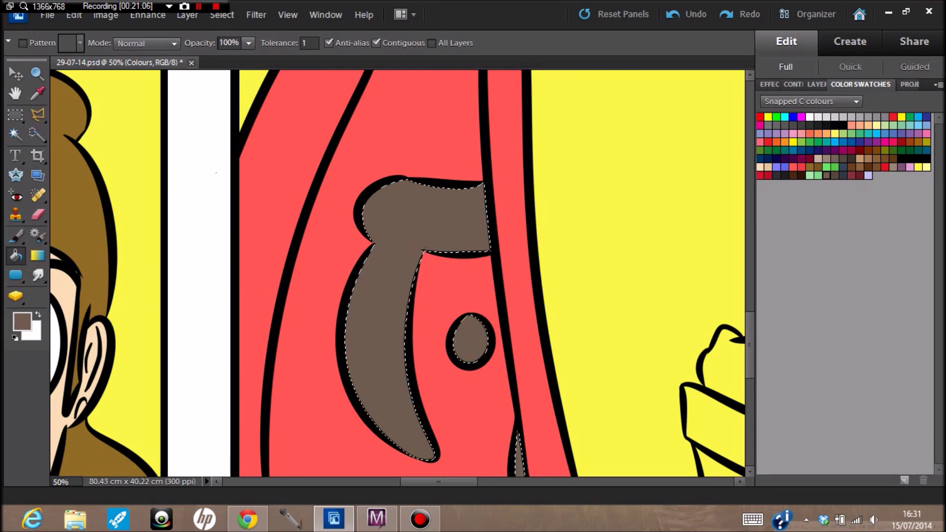
Clear the emblem selection and brush the black-haired character's tongue red in panel two
scroll(397, 274, up, 10)
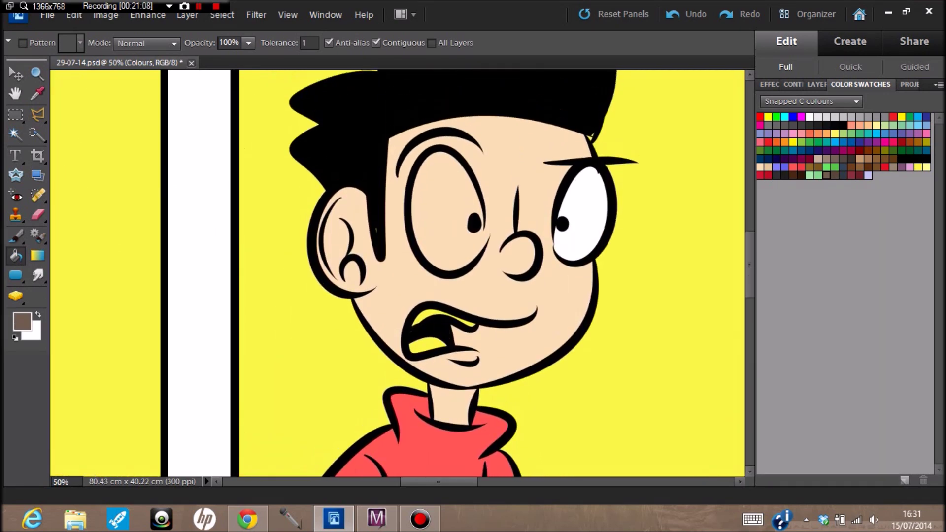
click(886, 167)
key(m)
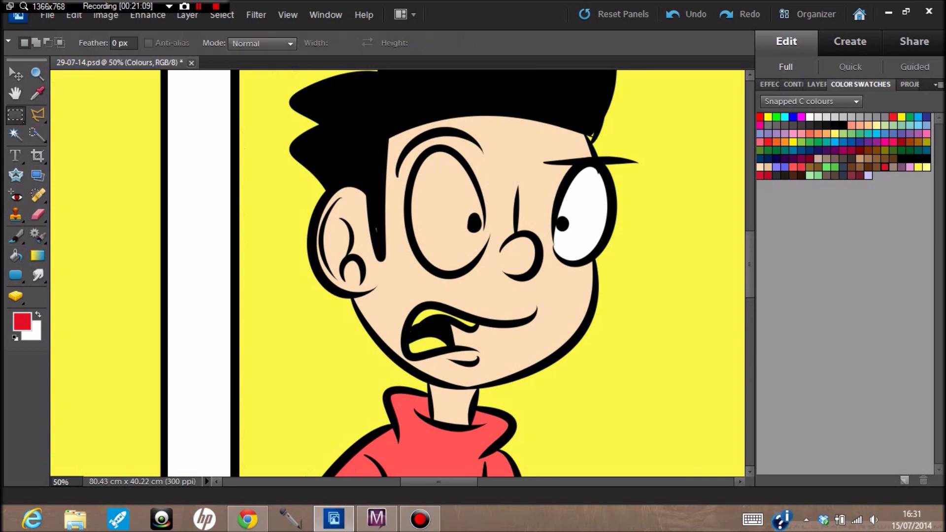
key(b)
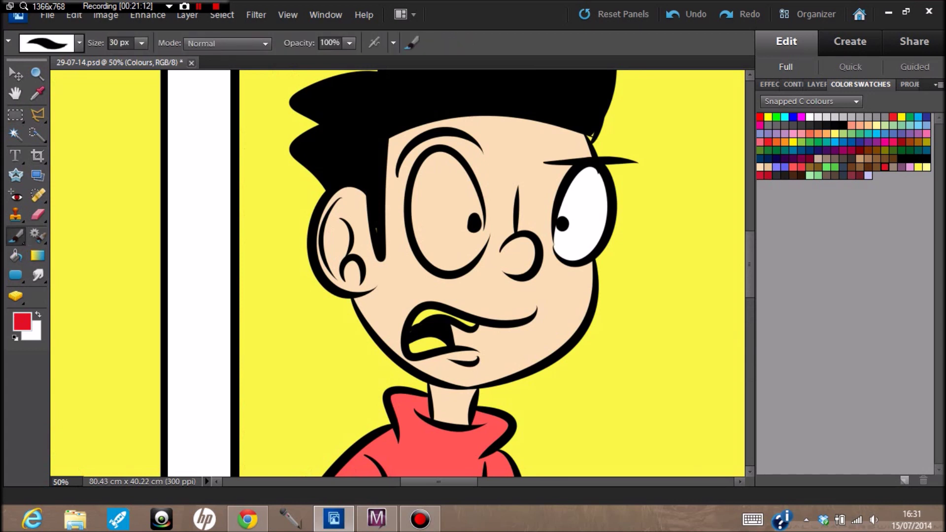
drag(413, 345, 444, 342)
key(d)
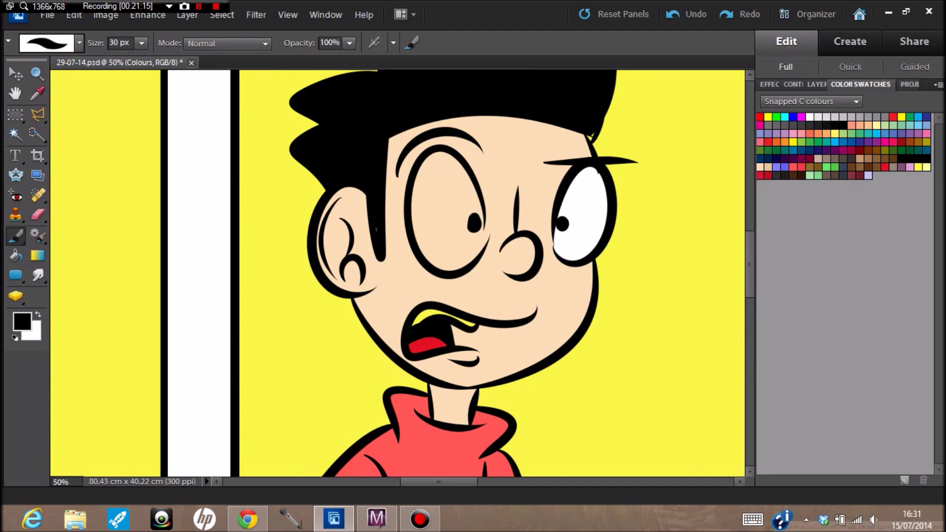
Paint the black-haired character's upper teeth and remaining skin-coloured eye white in panel two
click(810, 118)
click(425, 315)
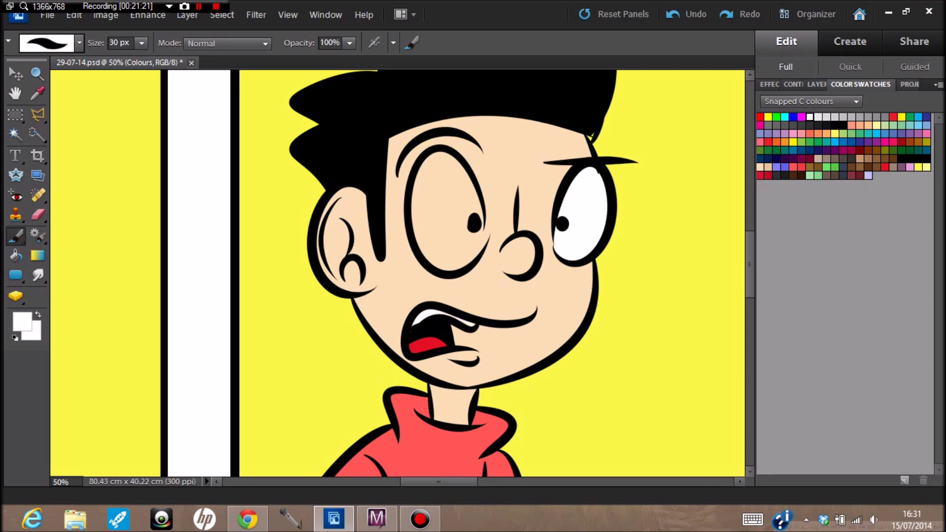
mouse_move(421, 185)
mouse_down()
mouse_move(433, 255)
mouse_move(457, 254)
mouse_move(442, 197)
mouse_move(479, 252)
mouse_move(477, 197)
mouse_move(464, 170)
mouse_move(446, 157)
mouse_move(434, 197)
mouse_move(425, 168)
mouse_move(416, 183)
mouse_up()
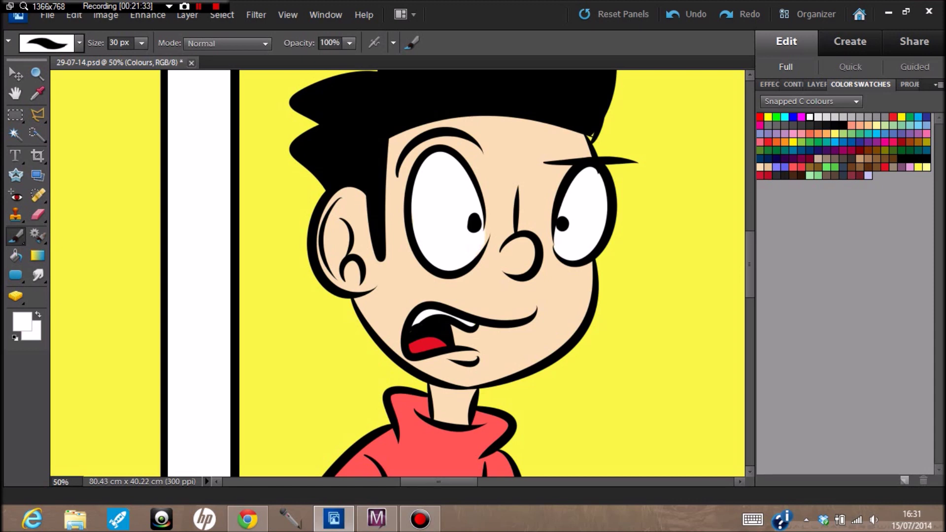
Paint the bun-haired character's skin-coloured eye and upper teeth white in panel two
key(d)
drag(438, 483, 498, 482)
click(810, 117)
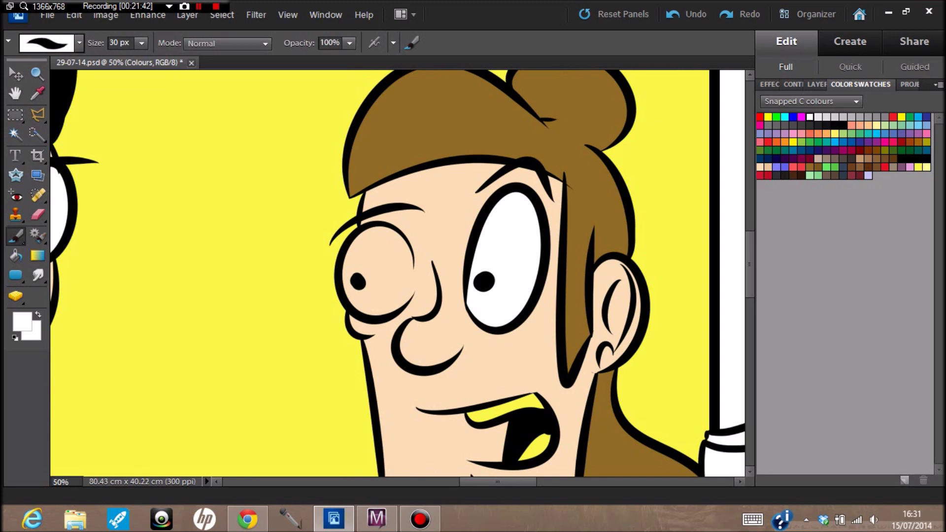
mouse_move(362, 246)
mouse_down()
mouse_move(357, 303)
mouse_move(377, 308)
mouse_move(392, 267)
mouse_move(402, 296)
mouse_move(410, 278)
mouse_move(392, 237)
mouse_move(404, 296)
mouse_move(378, 237)
mouse_move(357, 240)
mouse_up()
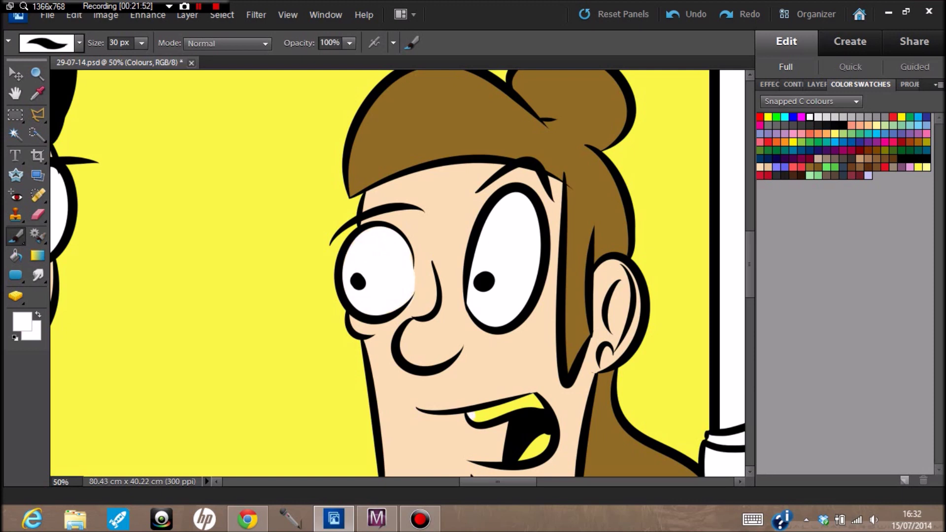
drag(474, 419, 538, 400)
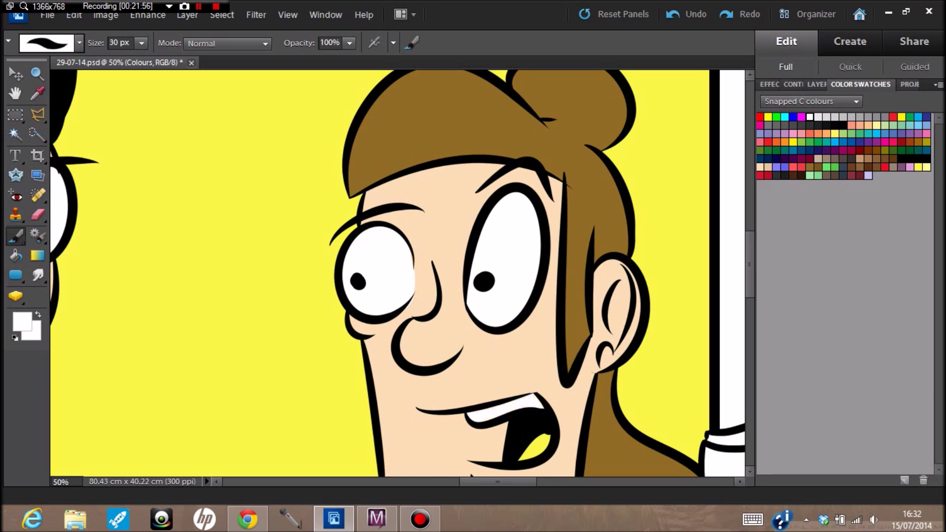
Paint the bun-haired character's tongue red and the yellow neck area in skin tone in panel two
click(885, 167)
mouse_move(523, 456)
mouse_down()
mouse_move(540, 444)
mouse_move(545, 451)
mouse_move(543, 437)
mouse_up()
scroll(398, 273, down, 10)
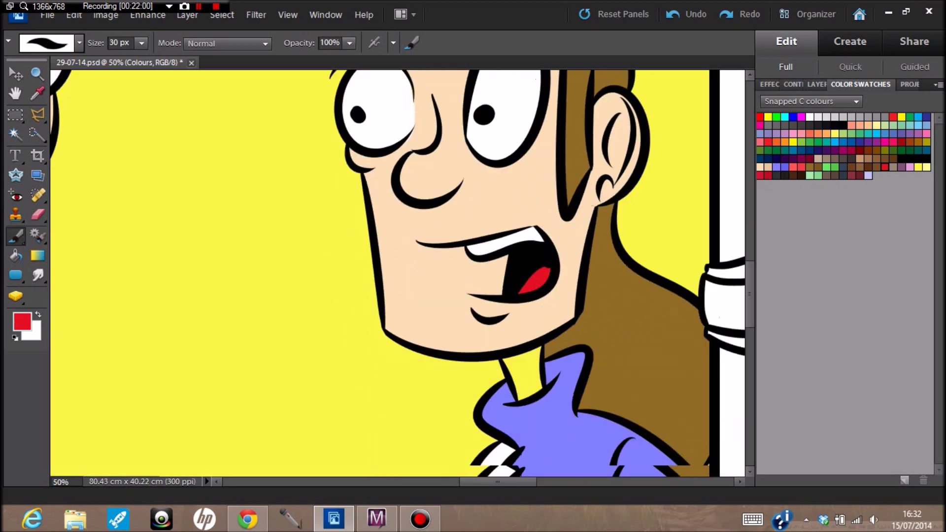
click(760, 168)
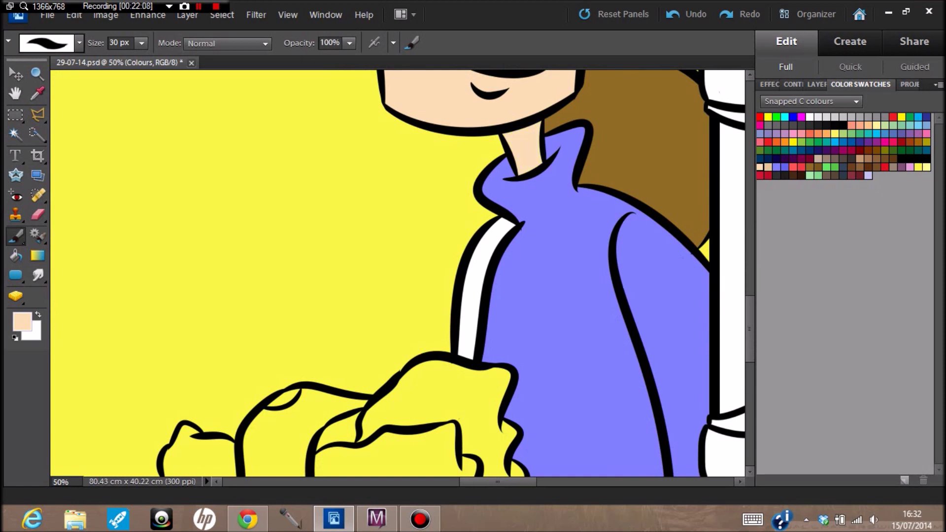
Brush a white border along the inside edges of the bun-haired character's blue upper sleeve in panel two
scroll(397, 274, down, 3)
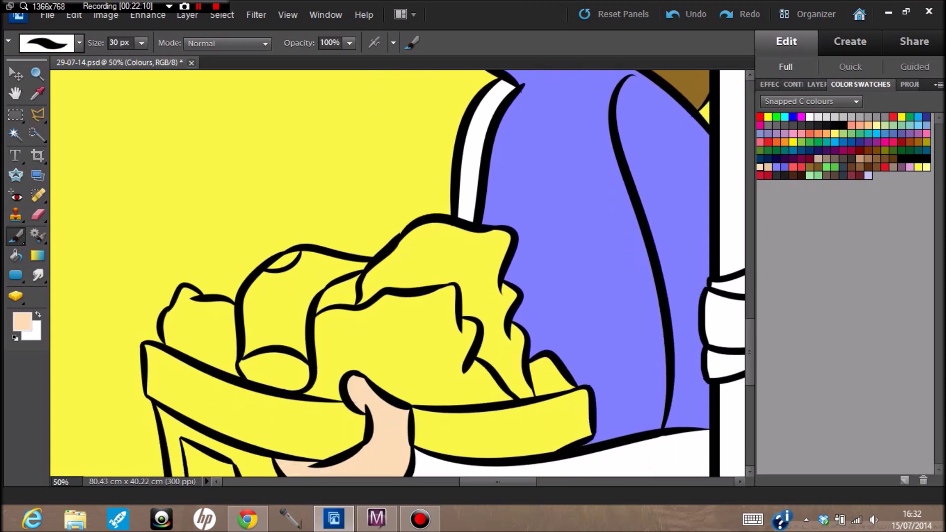
click(810, 117)
mouse_move(641, 76)
mouse_down()
mouse_move(627, 91)
mouse_move(623, 131)
mouse_move(640, 84)
mouse_move(675, 107)
mouse_move(709, 148)
mouse_up()
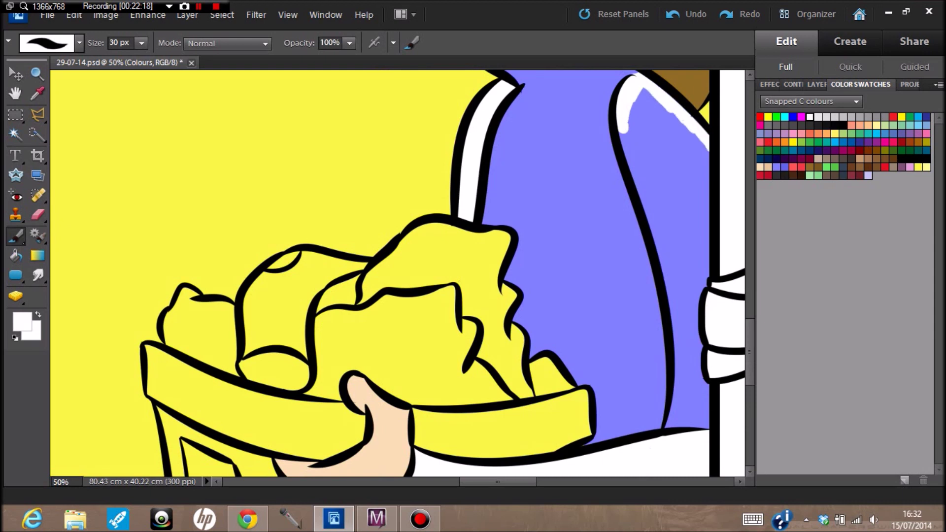
drag(623, 131, 667, 270)
drag(635, 148, 630, 110)
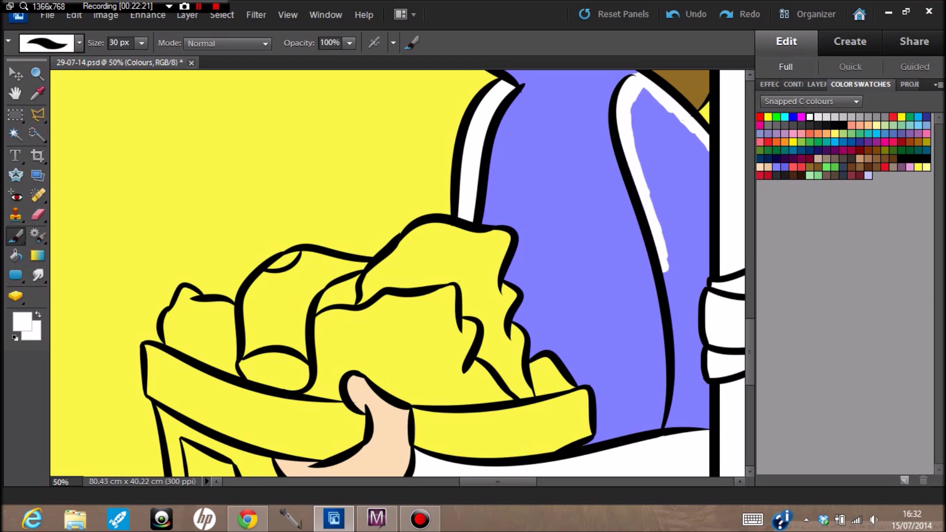
mouse_move(638, 151)
mouse_down()
mouse_move(643, 93)
mouse_move(688, 129)
mouse_move(706, 160)
mouse_move(651, 103)
mouse_move(695, 162)
mouse_move(651, 108)
mouse_move(650, 212)
mouse_move(684, 324)
mouse_move(680, 359)
mouse_move(670, 301)
mouse_move(680, 383)
mouse_move(670, 428)
mouse_move(688, 348)
mouse_move(687, 426)
mouse_move(692, 379)
mouse_up()
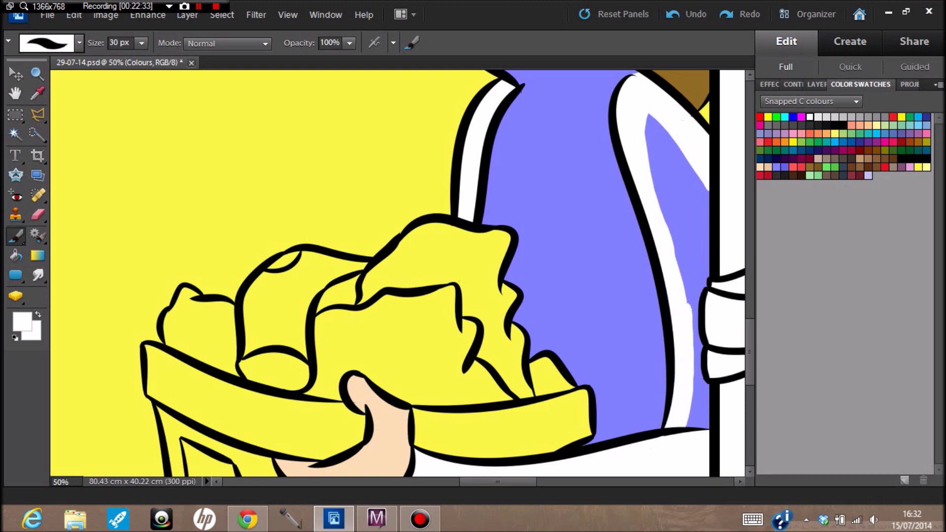
Fill the rest of the upper sleeve white with the Paint Bucket and brush over the faint leftover edge lines
click(16, 256)
click(686, 231)
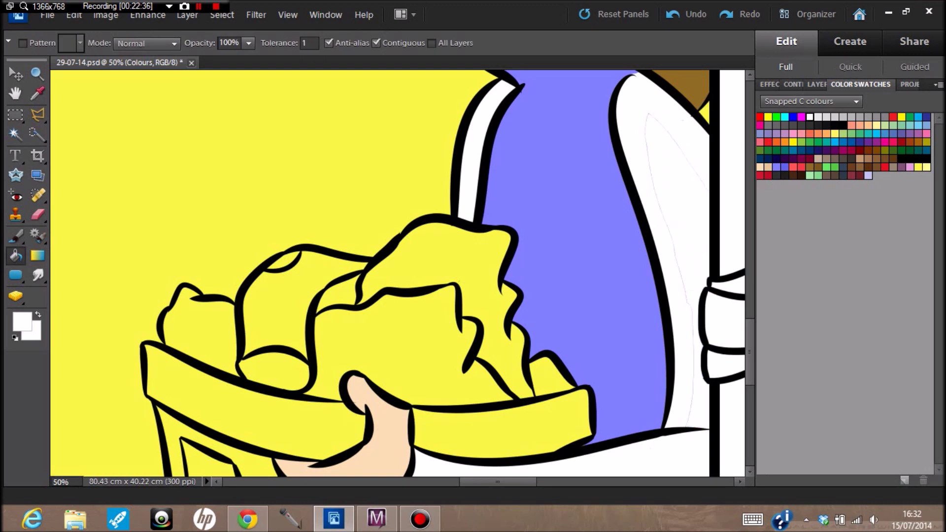
key(b)
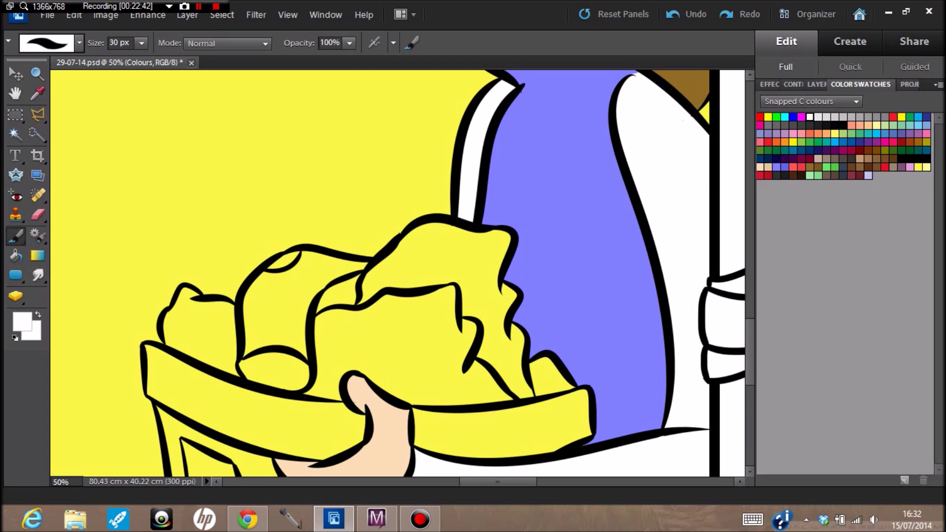
Select the laundry basket's rim and lattice frame with the Magic Wand and expand the selection by 3 pixels
scroll(395, 271, down, 5)
key(w)
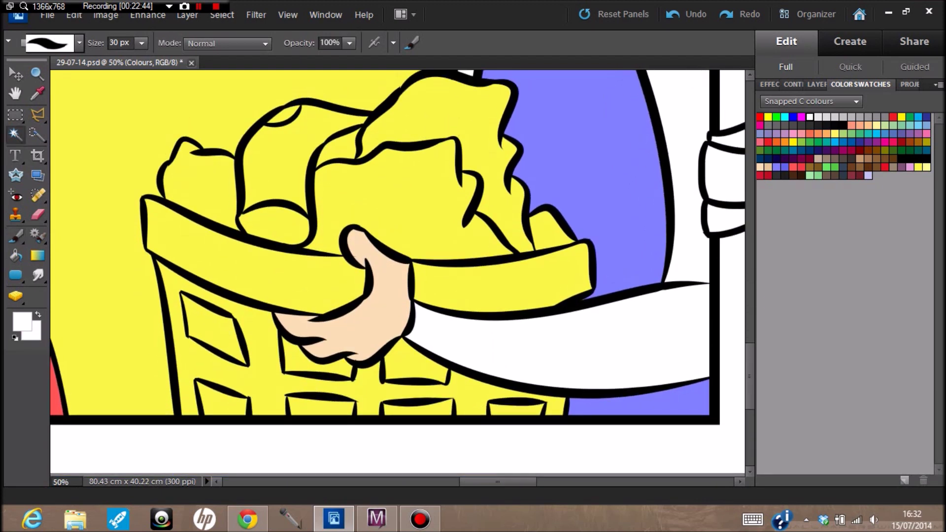
click(256, 276)
click(266, 362)
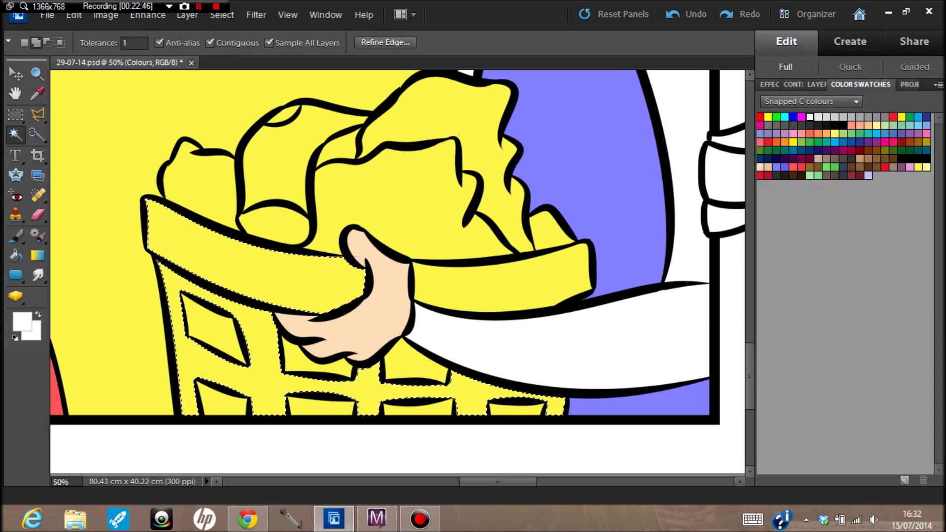
click(498, 289)
click(221, 15)
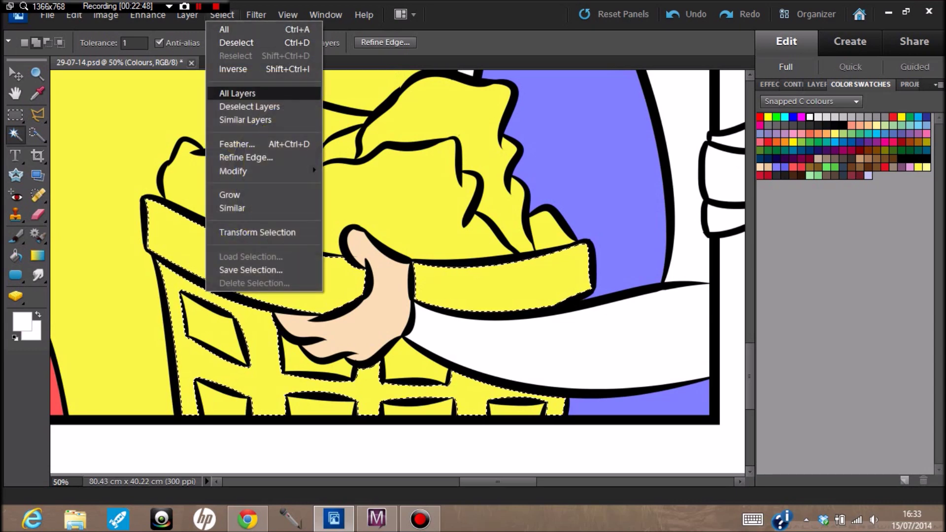
mouse_move(237, 171)
click(175, 197)
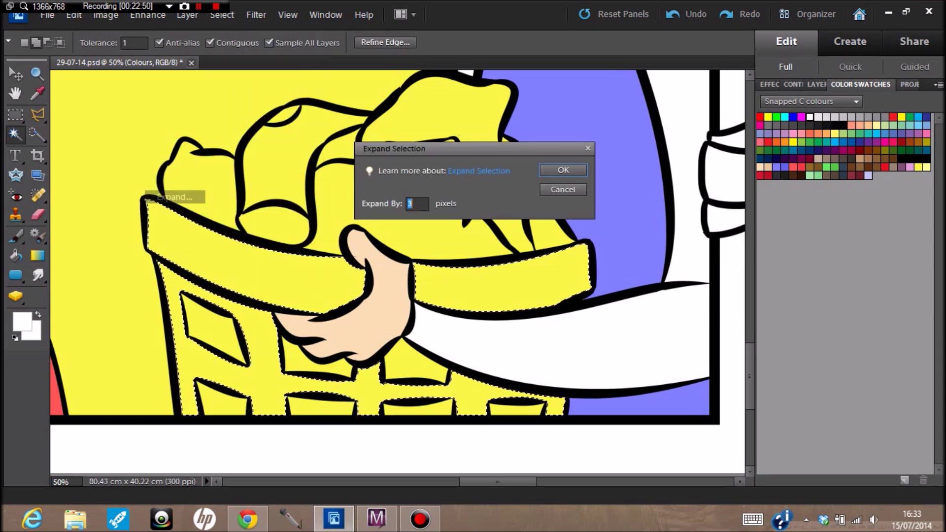
key(Return)
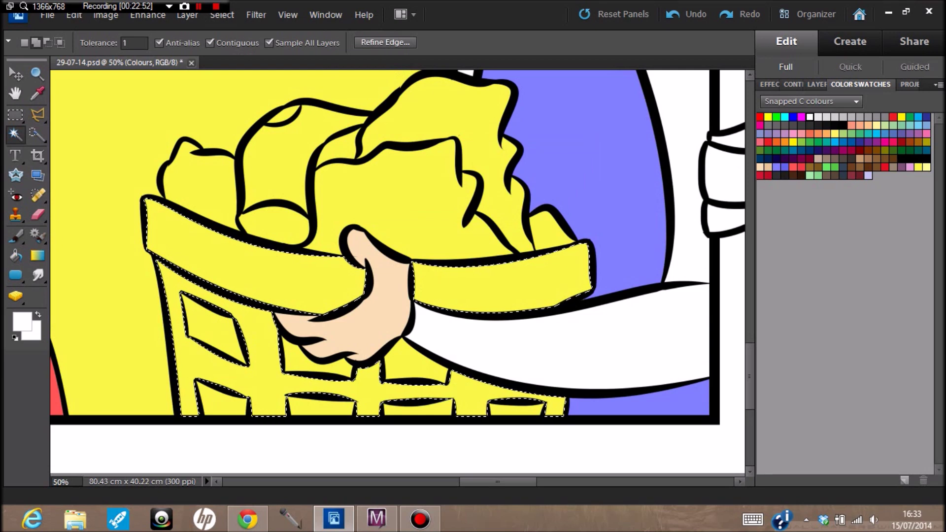
Choose a paler tint of the light yellow swatch, fill the selected basket rim and frame with it, and deselect
click(876, 125)
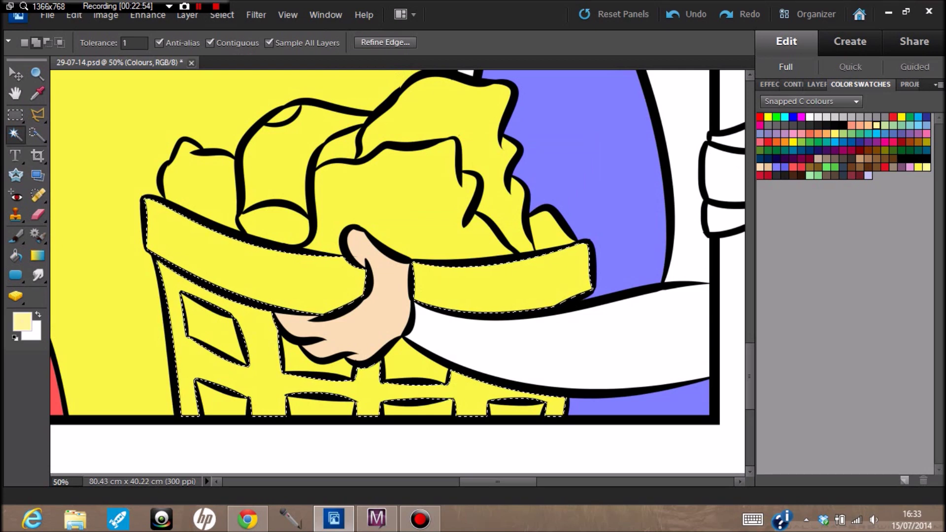
click(22, 322)
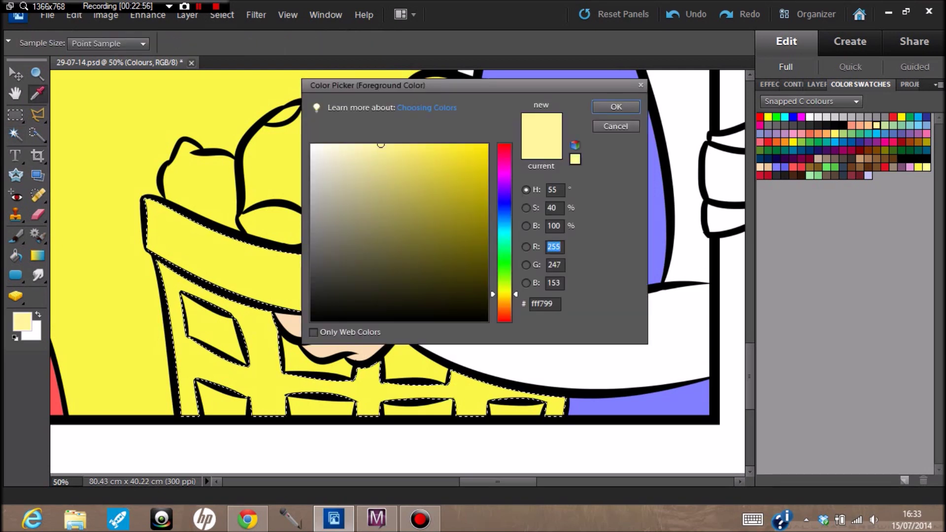
click(359, 144)
click(617, 107)
key(m)
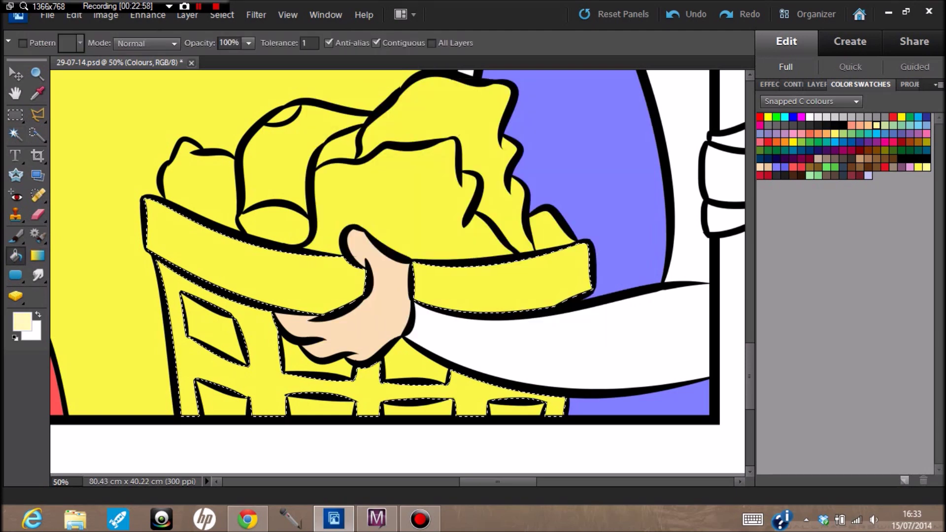
key(alt+BackSpace)
key(ctrl+d)
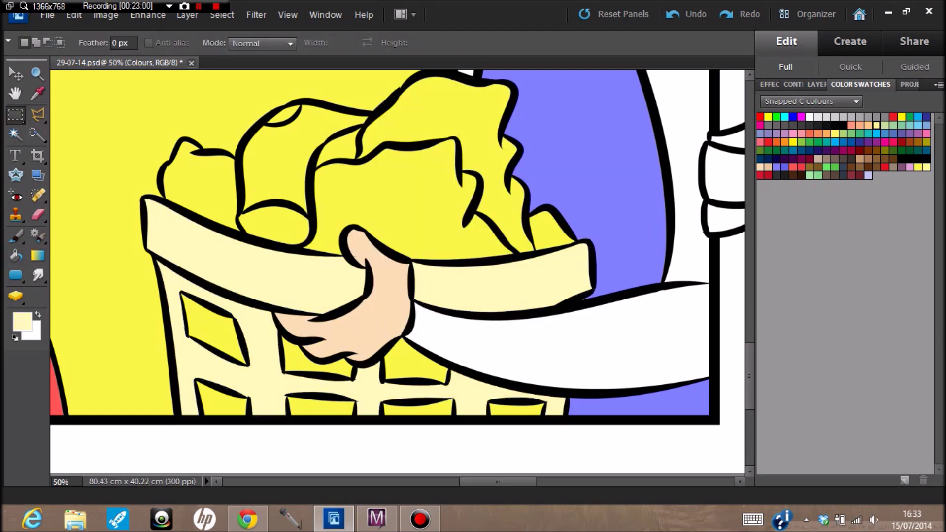
Select the basket's upper-left opening and the bottom-row opening below the hand, expand the selection by 3 pixels, and fill both navy blue
key(w)
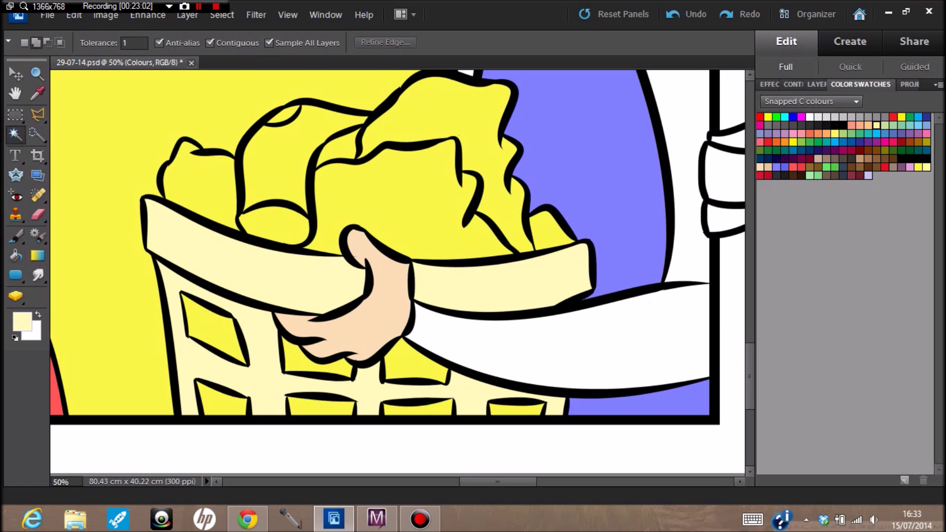
click(213, 327)
click(321, 408)
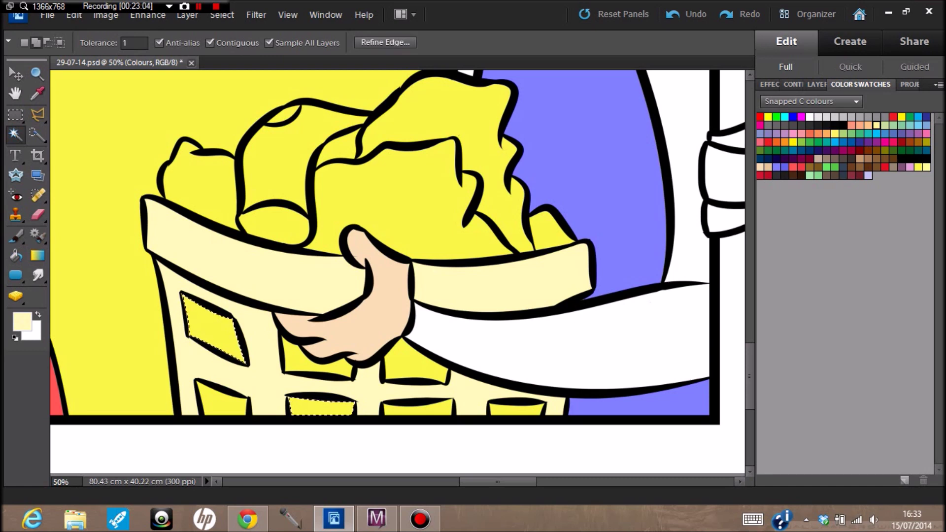
click(222, 15)
mouse_move(234, 172)
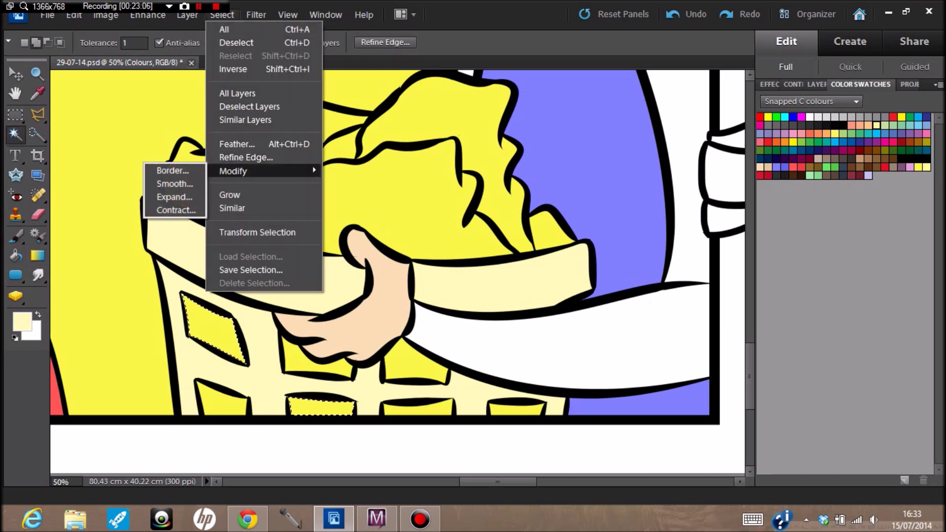
click(175, 197)
text(3)
key(Return)
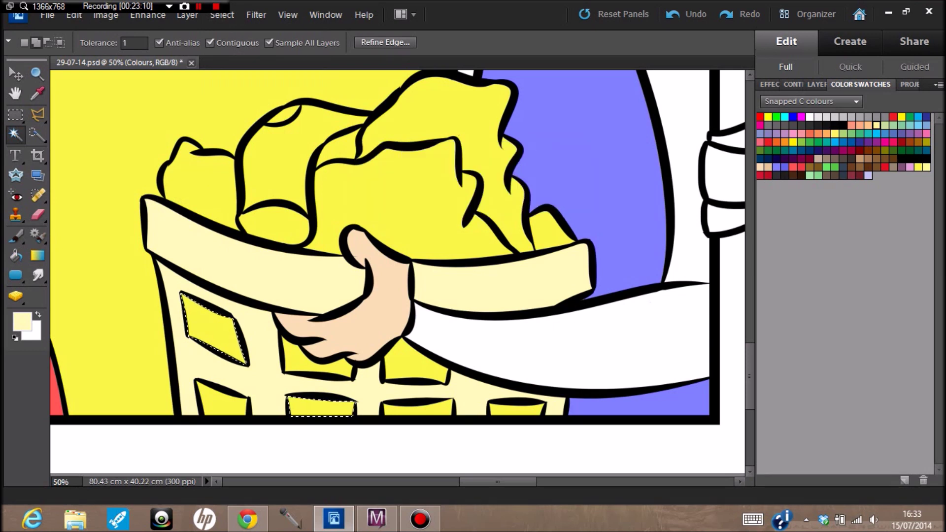
click(818, 151)
click(16, 256)
click(214, 330)
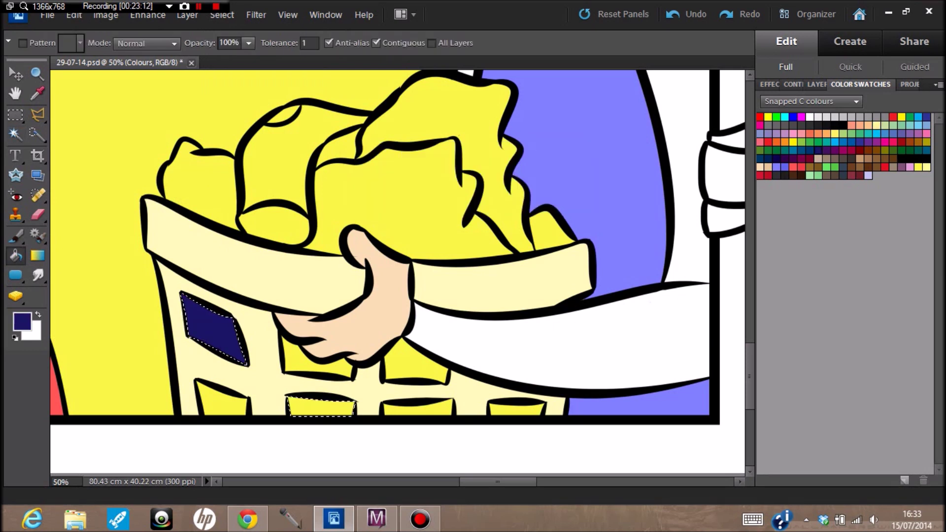
click(321, 408)
key(m)
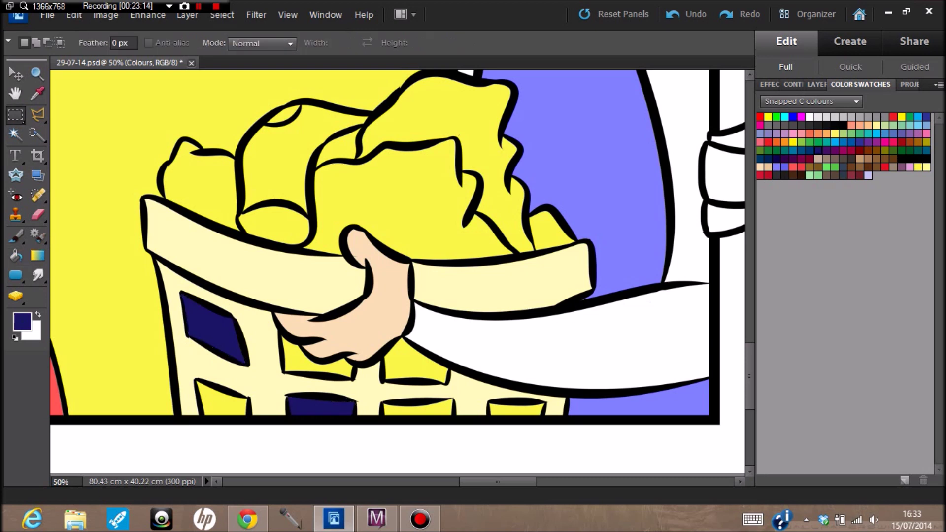
Select the basket's lower-left opening, expand the selection, fill it green, and deselect
key(w)
click(224, 405)
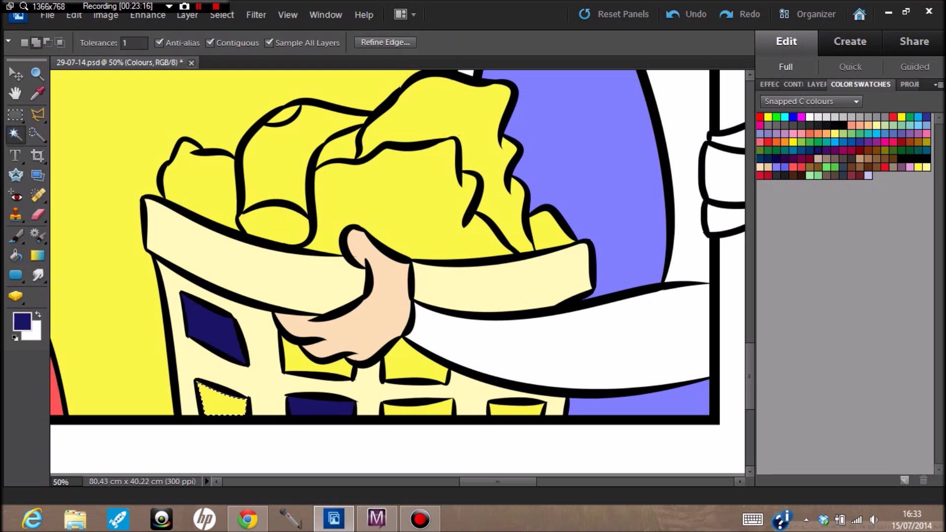
click(222, 15)
mouse_move(233, 171)
click(175, 197)
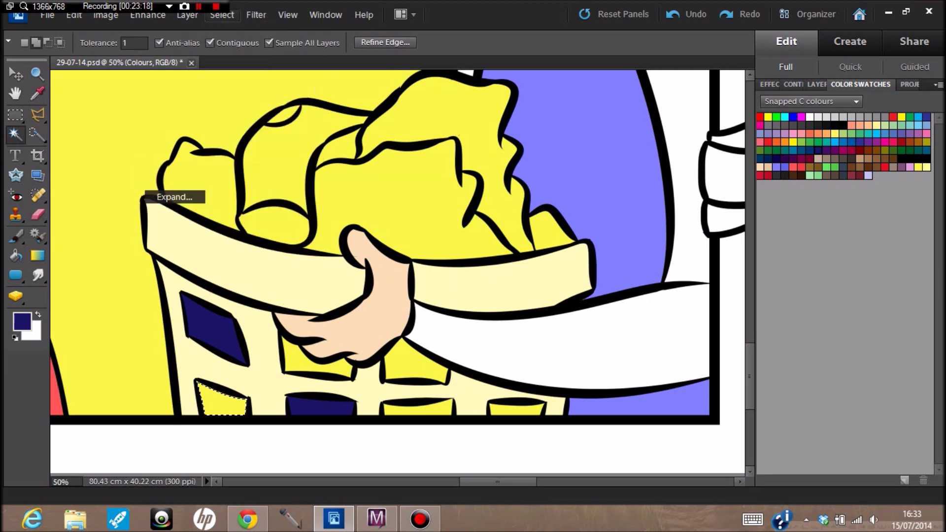
click(563, 170)
click(810, 142)
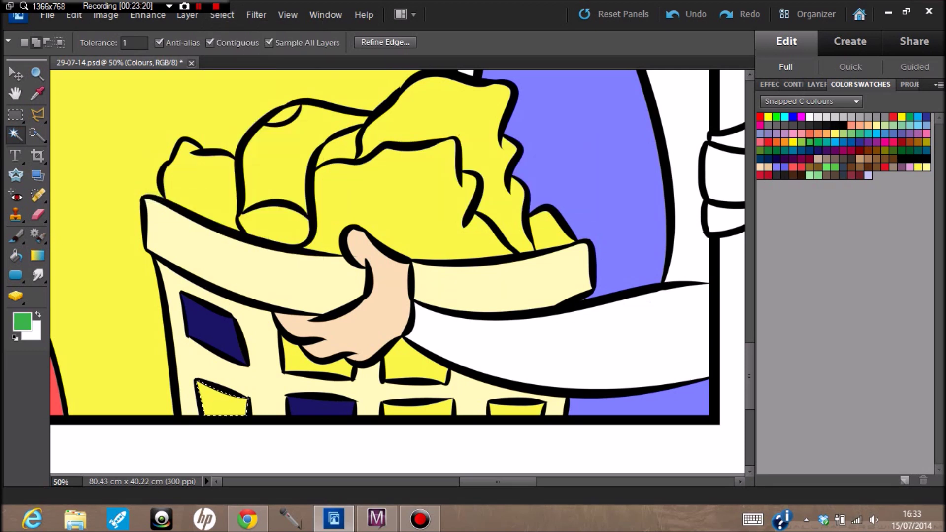
click(16, 256)
click(224, 405)
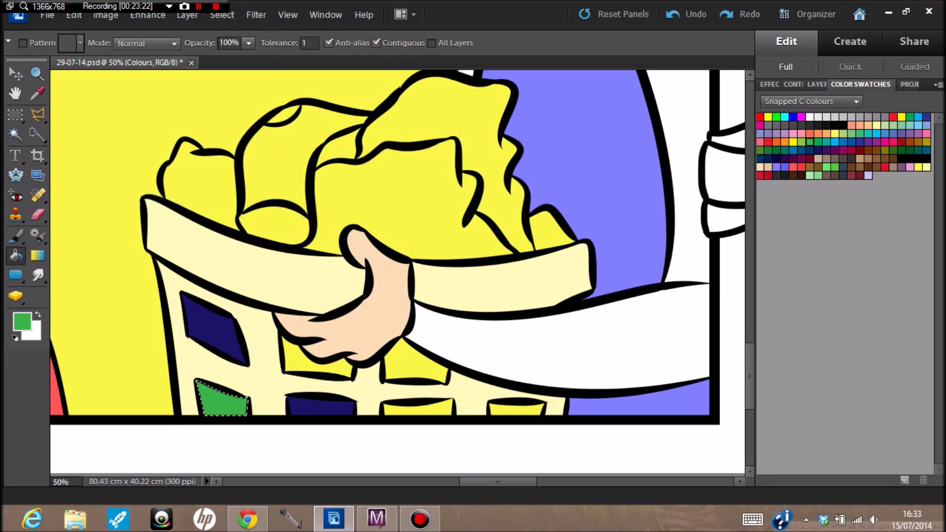
key(m)
click(225, 404)
Fill the two basket openings directly beneath the hand and forearm with white and deselect
key(w)
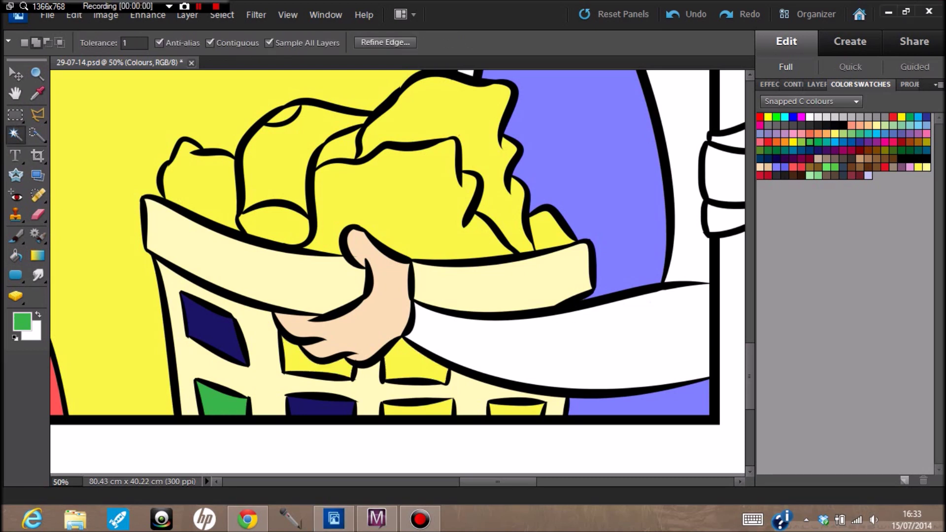
click(809, 116)
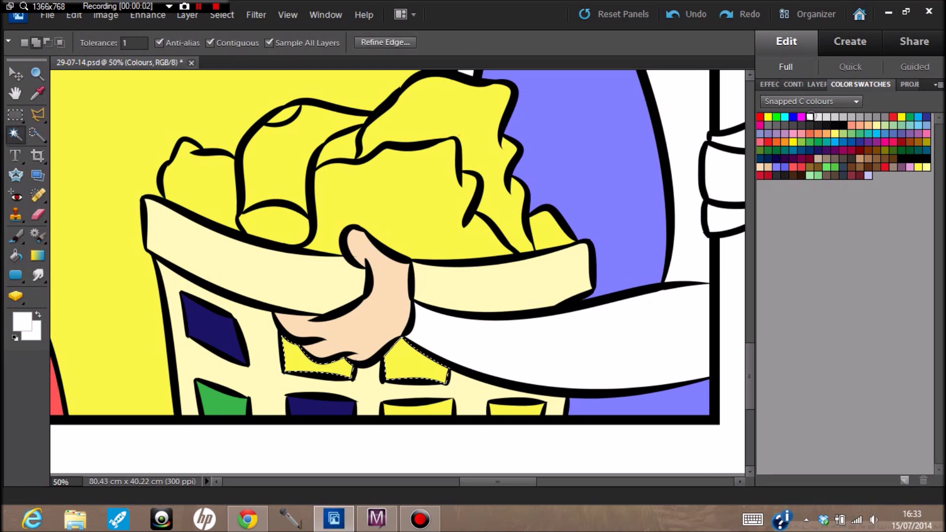
click(316, 360)
shift+click(414, 362)
key(k)
key(alt+BackSpace)
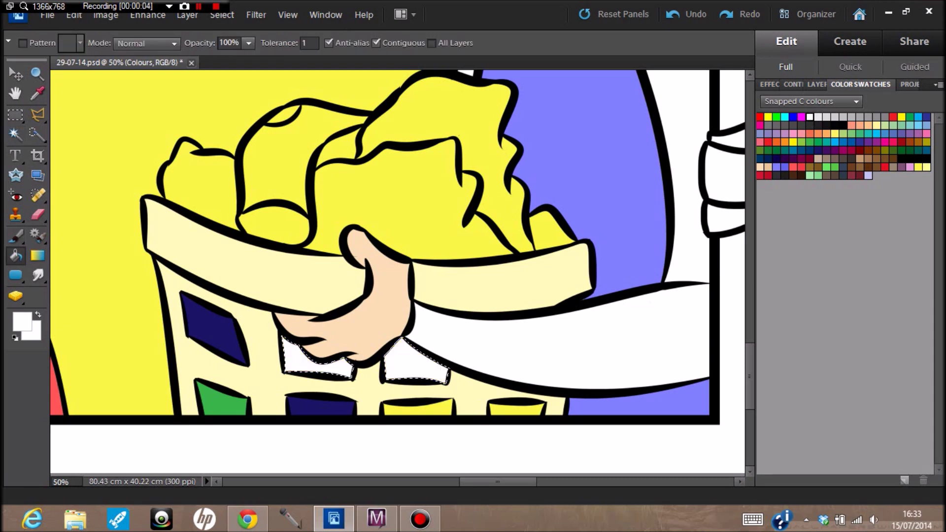
key(ctrl+d)
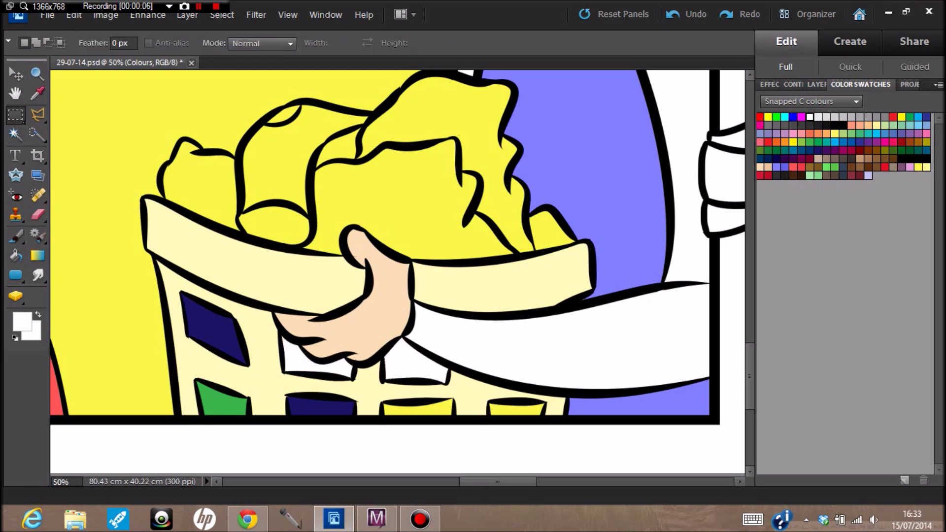
Select the two rightmost openings in the basket's bottom row, expand the selection, and fill them red
key(a)
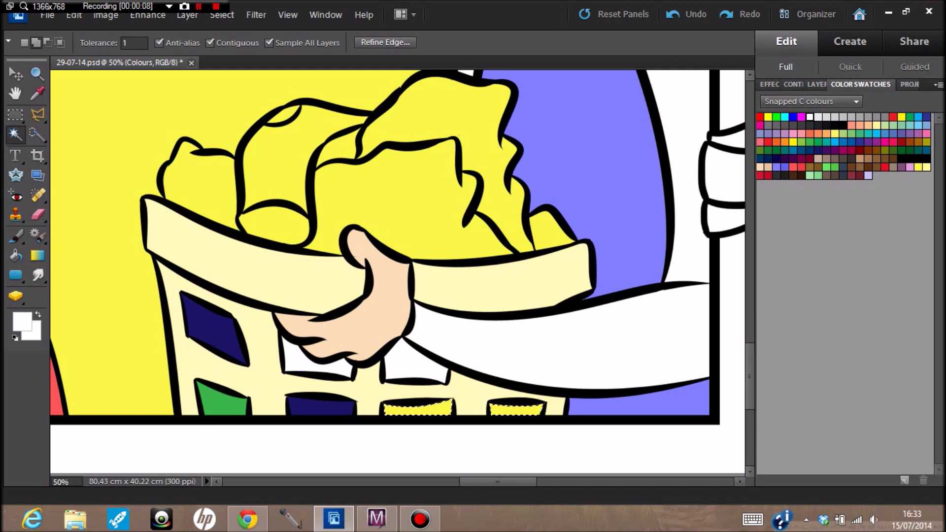
shift+click(516, 409)
click(222, 14)
mouse_move(233, 171)
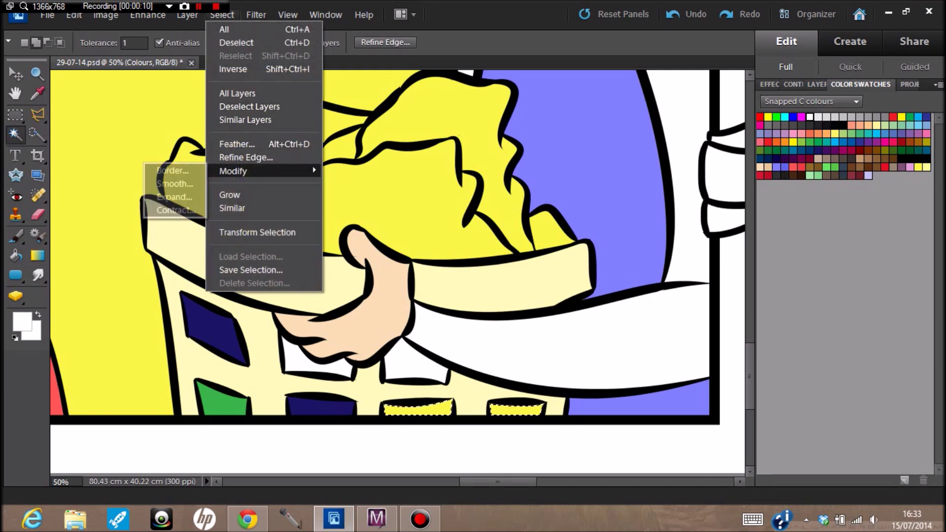
click(173, 207)
key(Return)
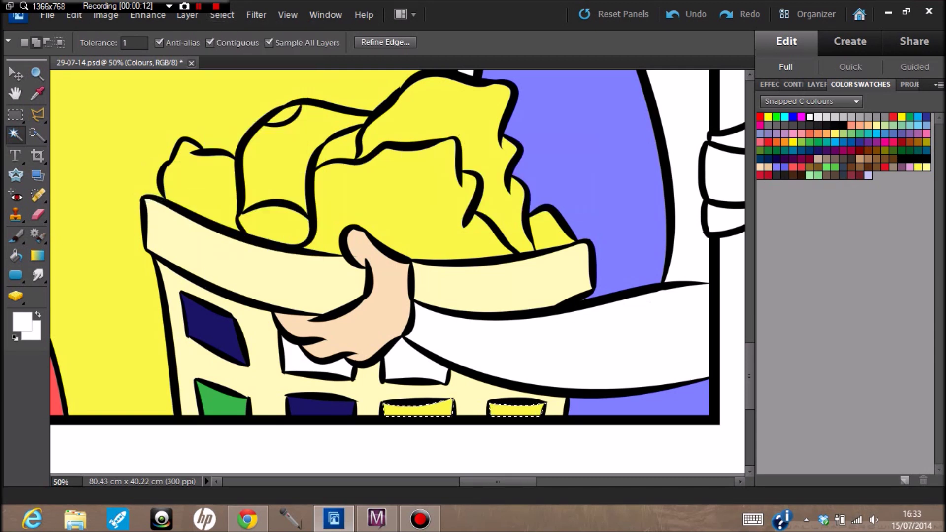
click(802, 167)
key(k)
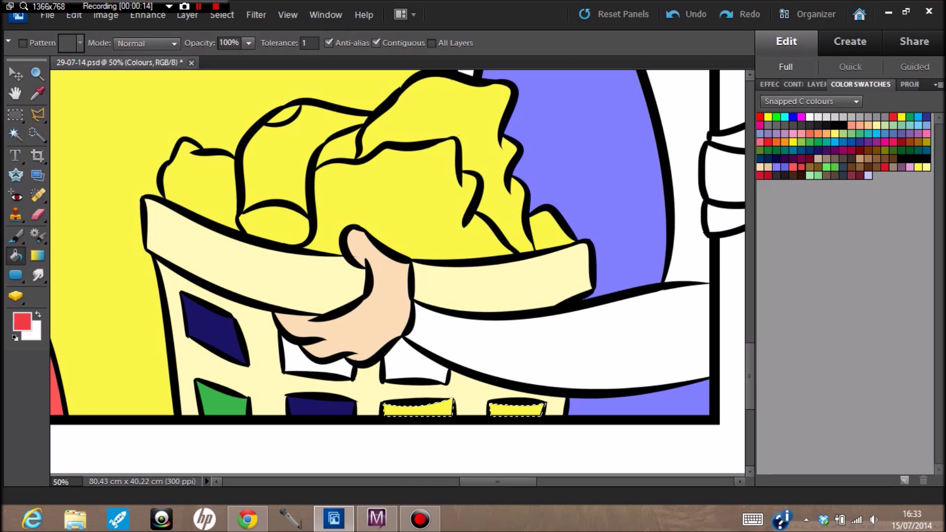
key(alt+BackSpace)
key(m)
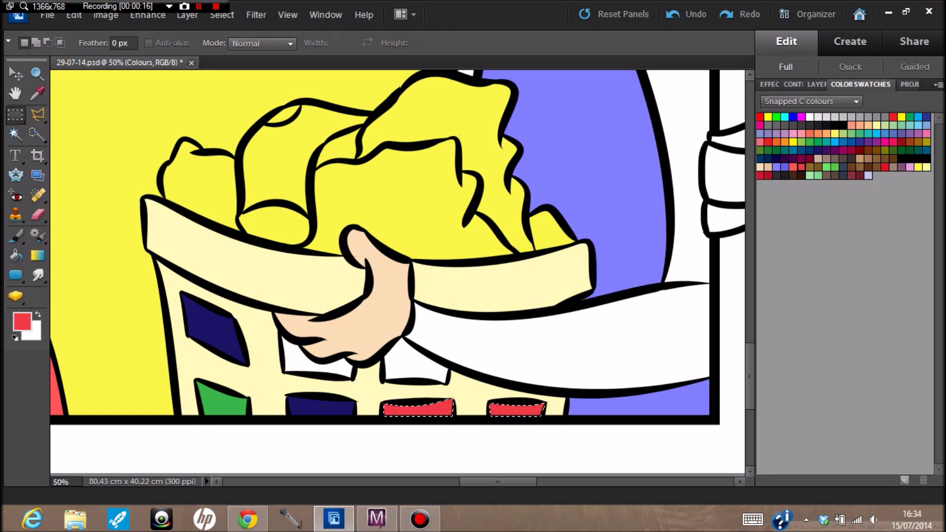
Select the leftmost and the large front garment in the basket, expand the selection, fill them violet-blue, and deselect
key(w)
click(202, 187)
click(382, 197)
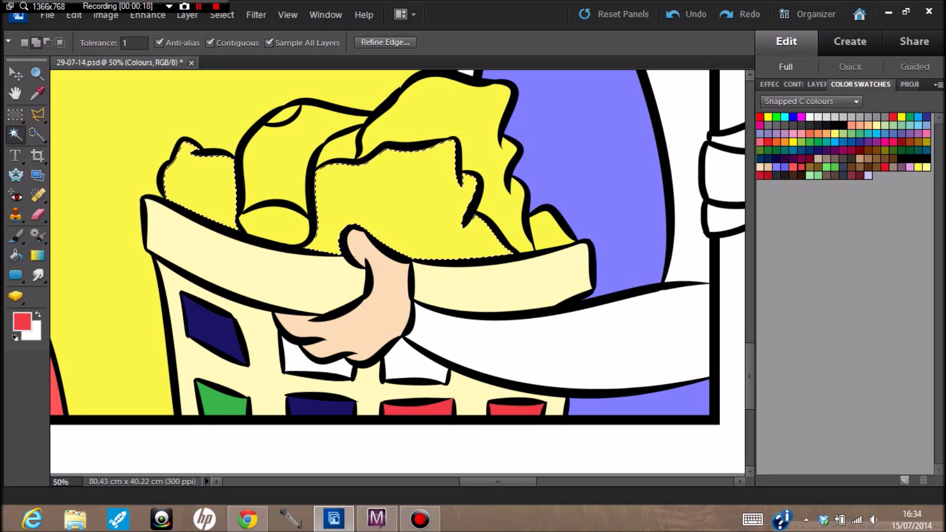
click(223, 16)
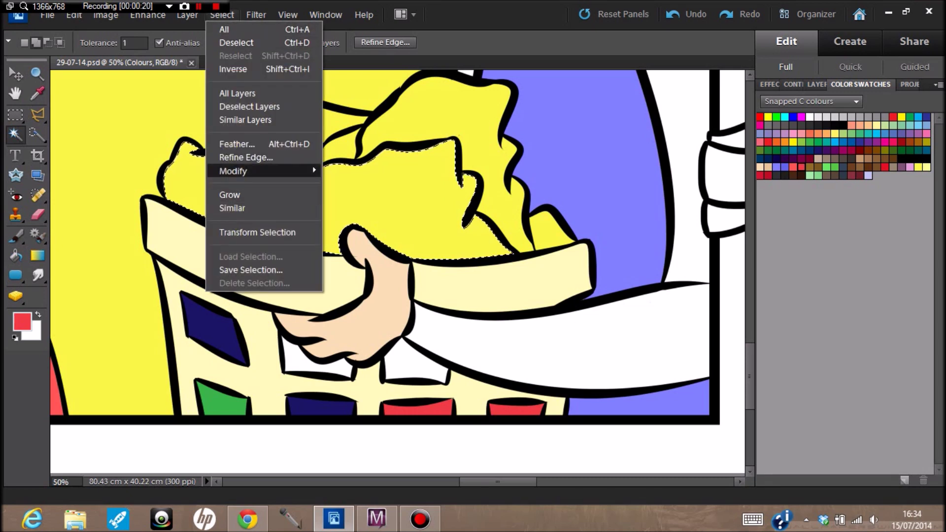
mouse_move(234, 171)
key(c)
key(Return)
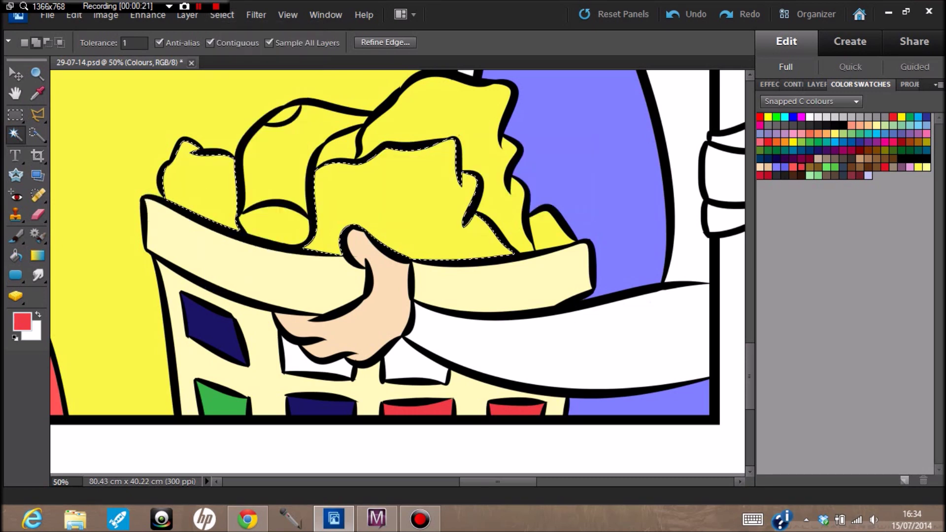
click(785, 168)
key(k)
click(387, 207)
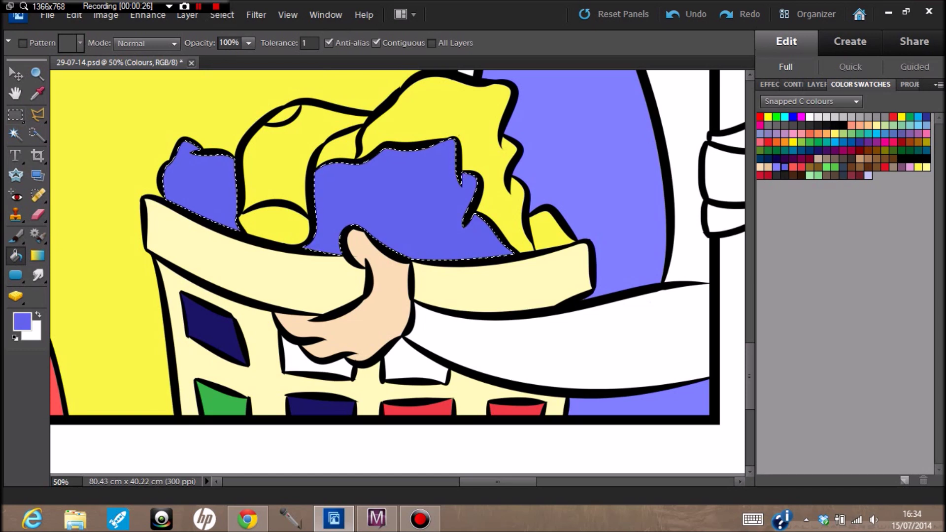
key(m)
key(ctrl+d)
Select the sock's body and the large rear garment in the basket, expand the selection, fill both light grey, and deselect
key(w)
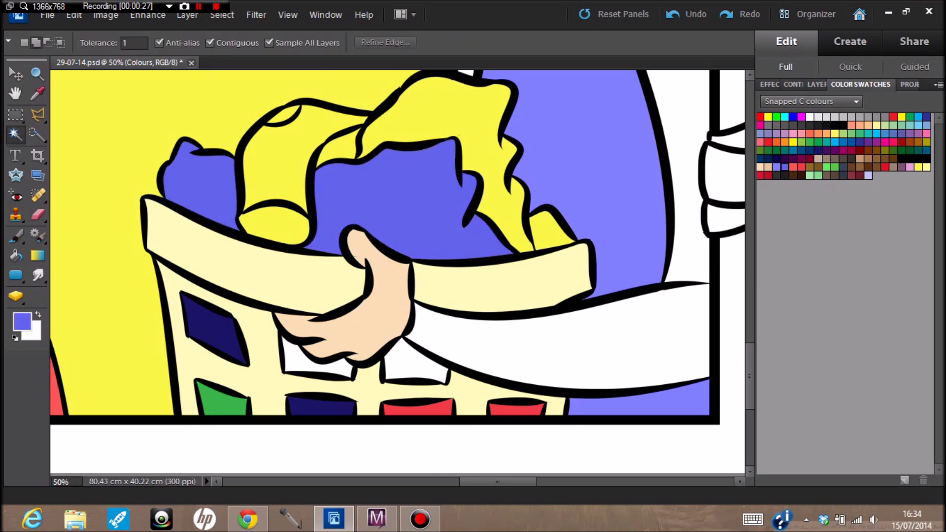
click(280, 160)
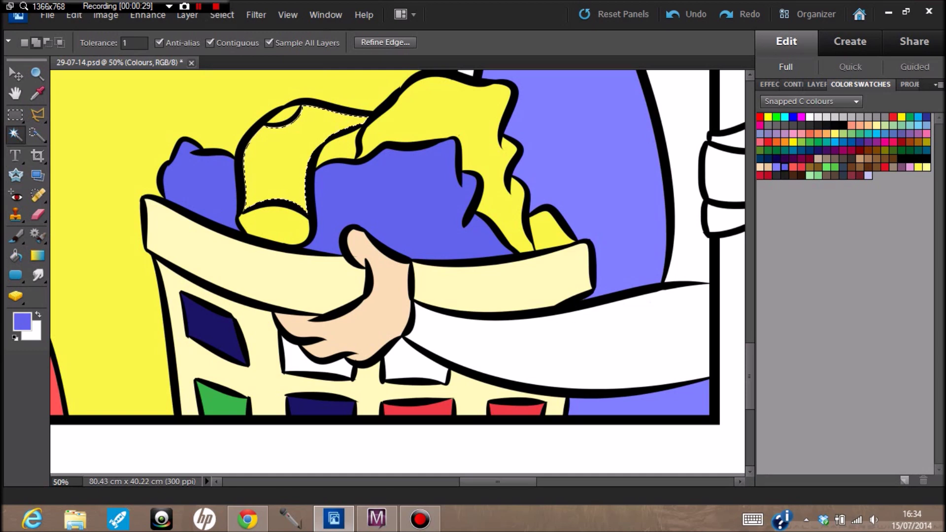
click(433, 113)
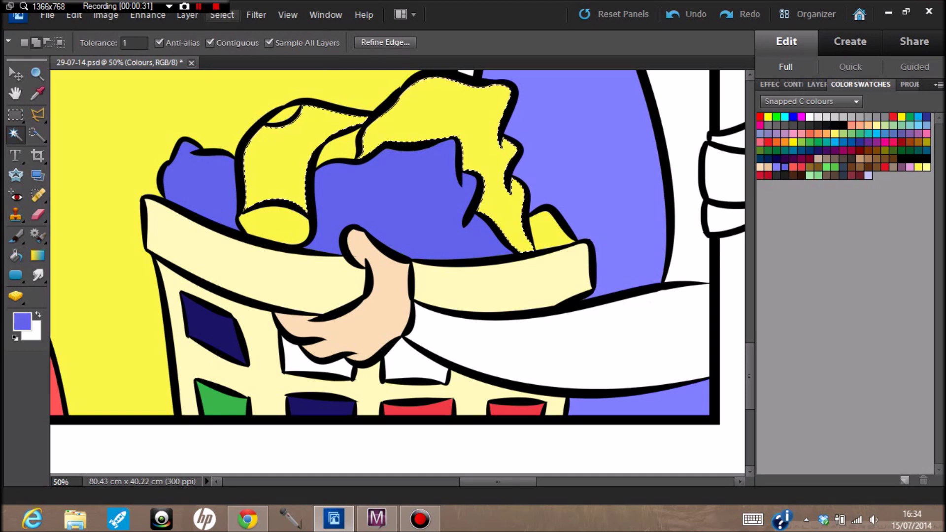
click(222, 15)
mouse_move(253, 169)
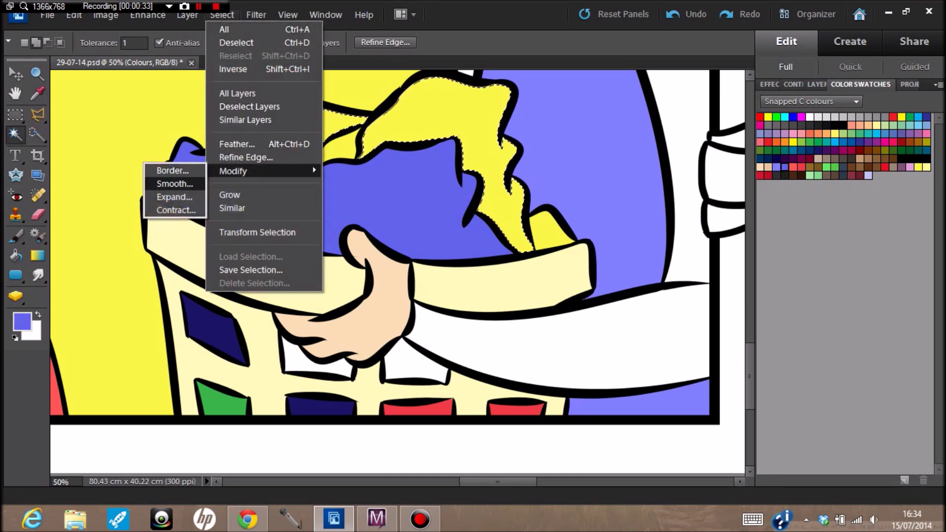
click(175, 197)
click(564, 170)
click(818, 117)
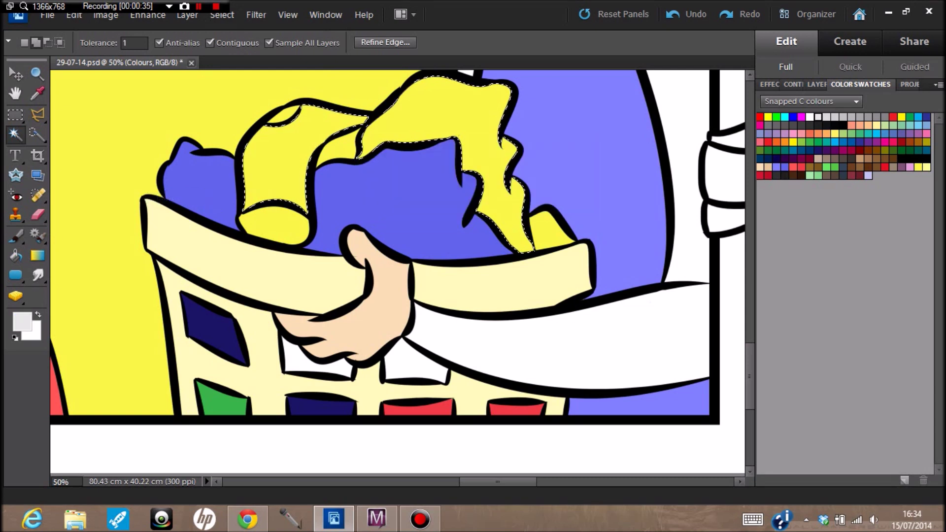
key(k)
click(434, 113)
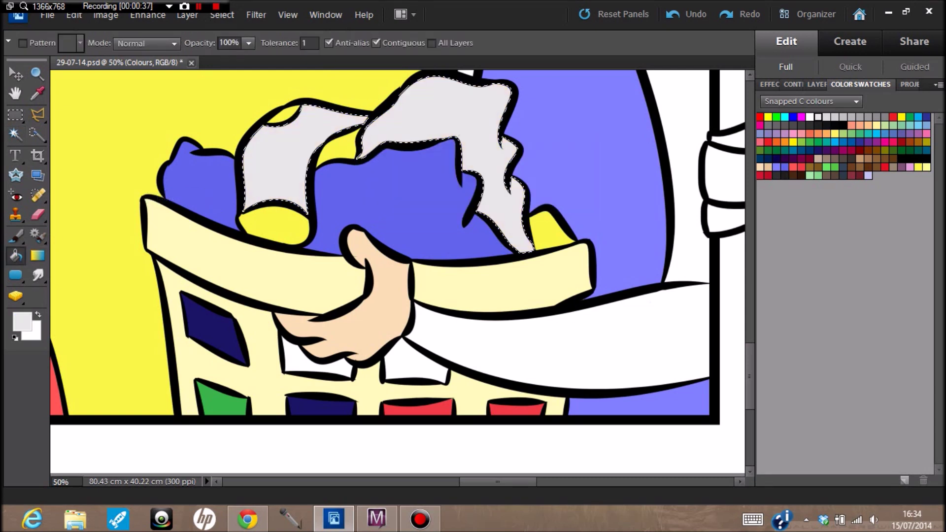
key(w)
key(ctrl+d)
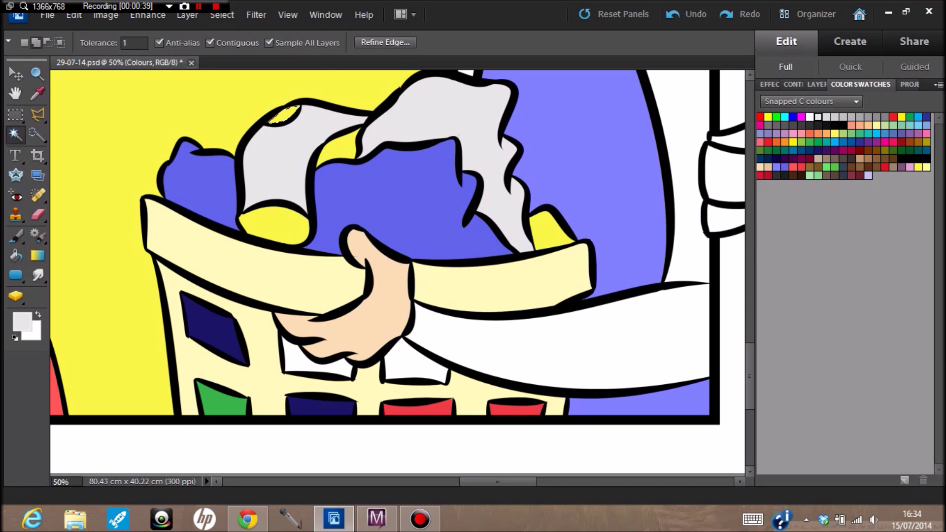
Expand the selection of the sock's heel and toe patches by 3 pixels, fill both bright red, and deselect
click(222, 15)
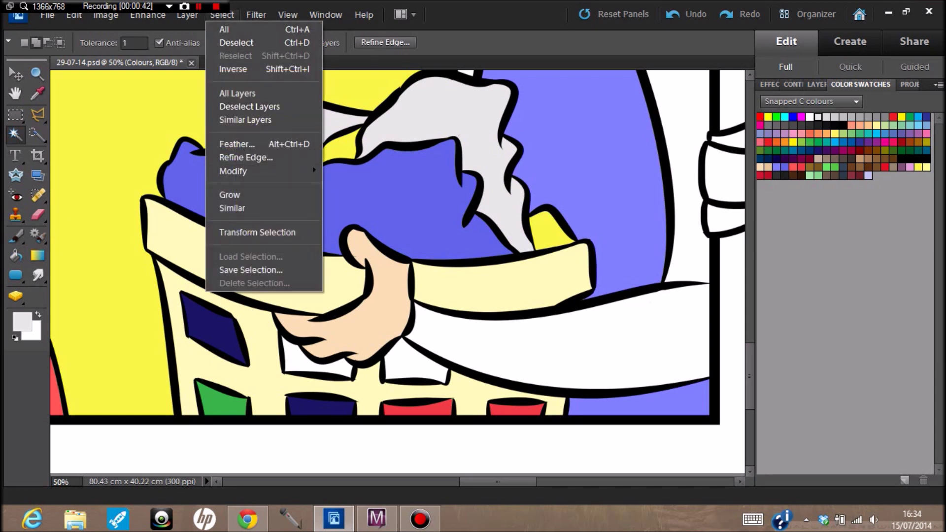
mouse_move(246, 171)
click(173, 197)
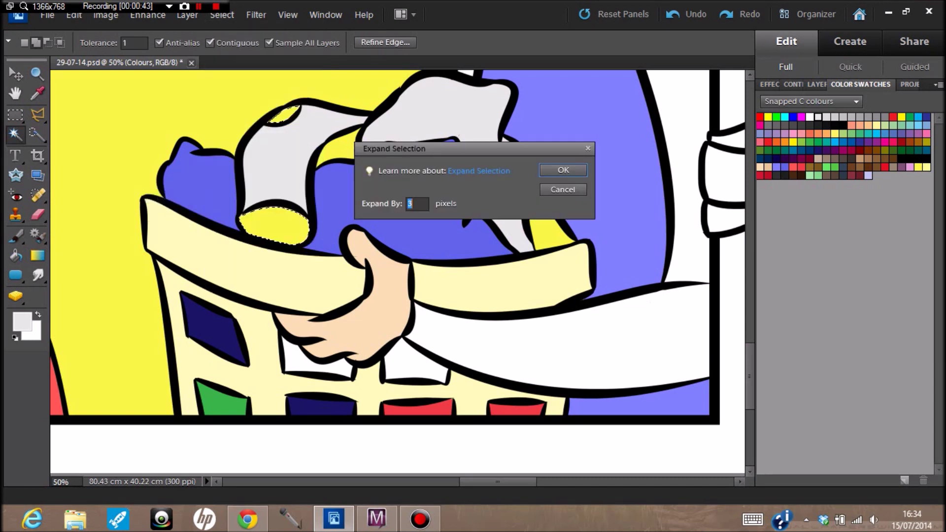
click(562, 167)
click(769, 142)
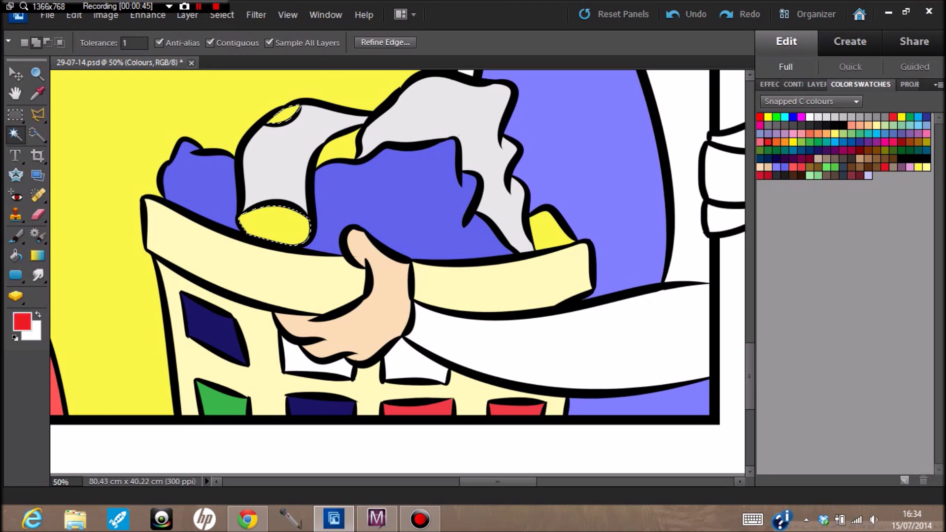
key(k)
click(275, 225)
key(m)
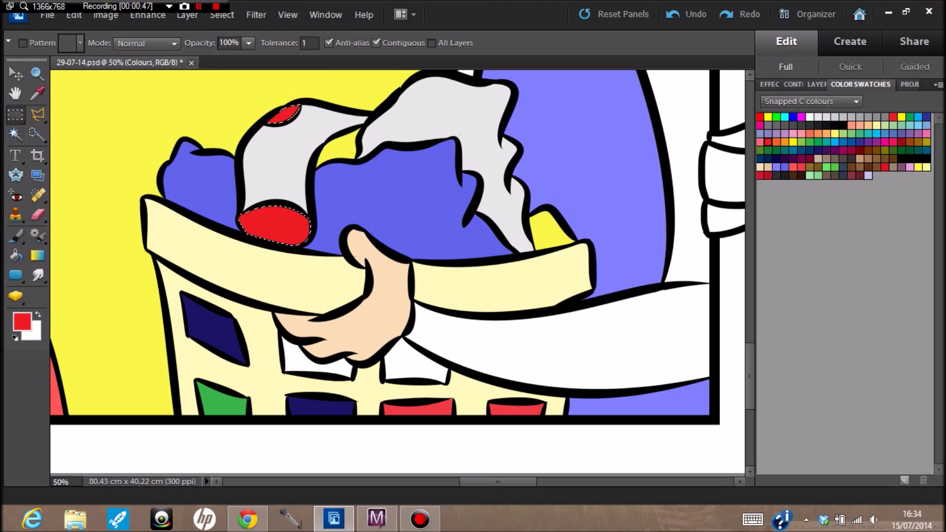
click(275, 226)
Select the two remaining yellow garment pieces in the basket, expand the selection, fill them with a softer red, and deselect
key(w)
click(340, 148)
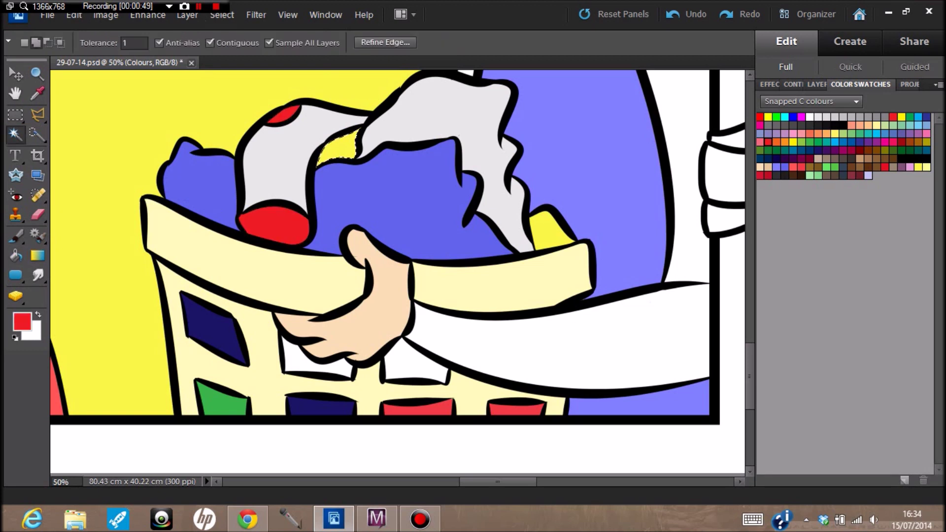
shift+click(556, 228)
click(222, 14)
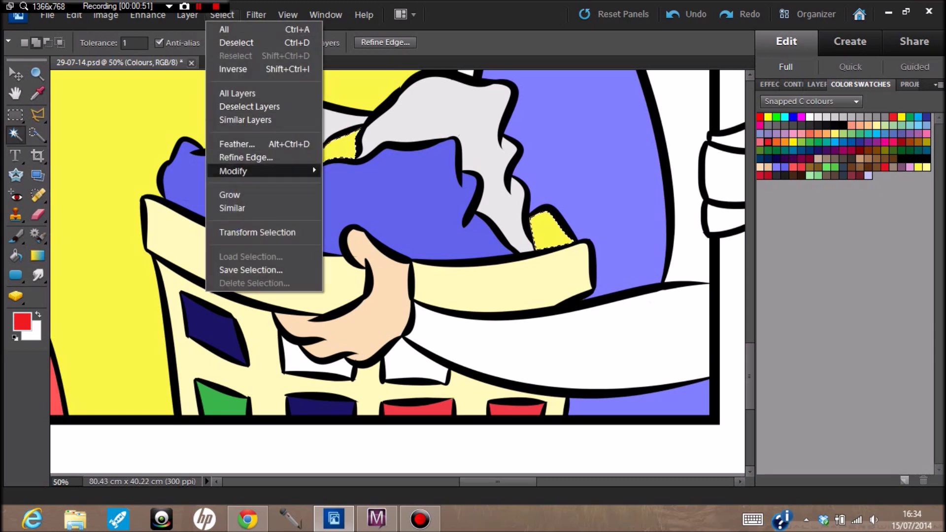
mouse_move(235, 171)
click(167, 197)
text(1)
key(Return)
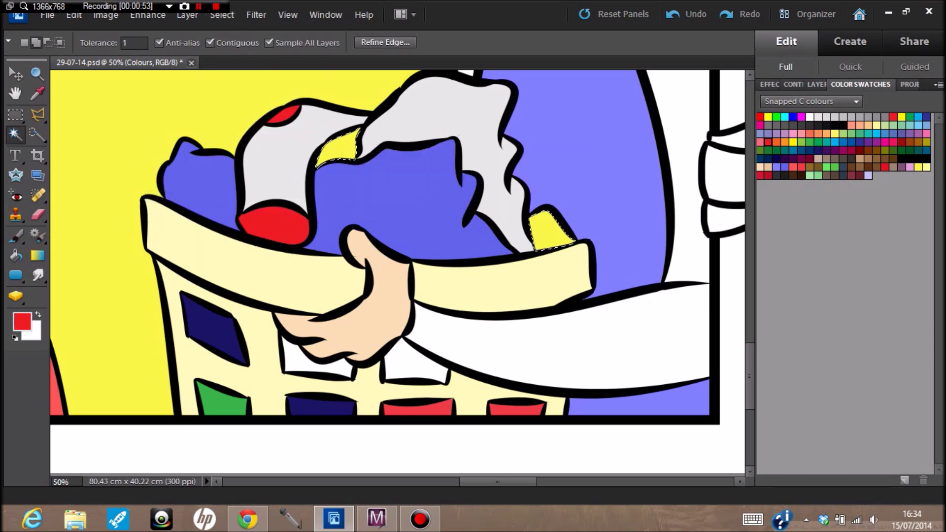
click(768, 141)
key(k)
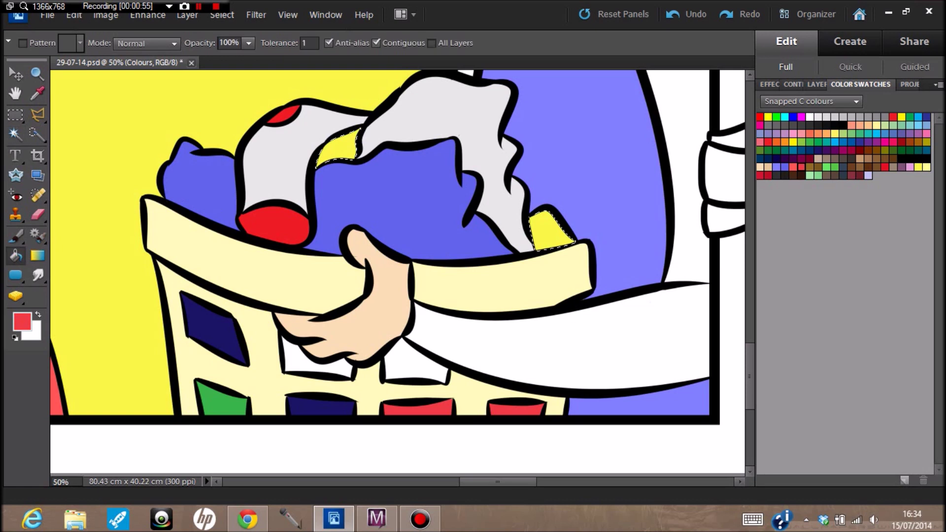
click(557, 232)
click(340, 148)
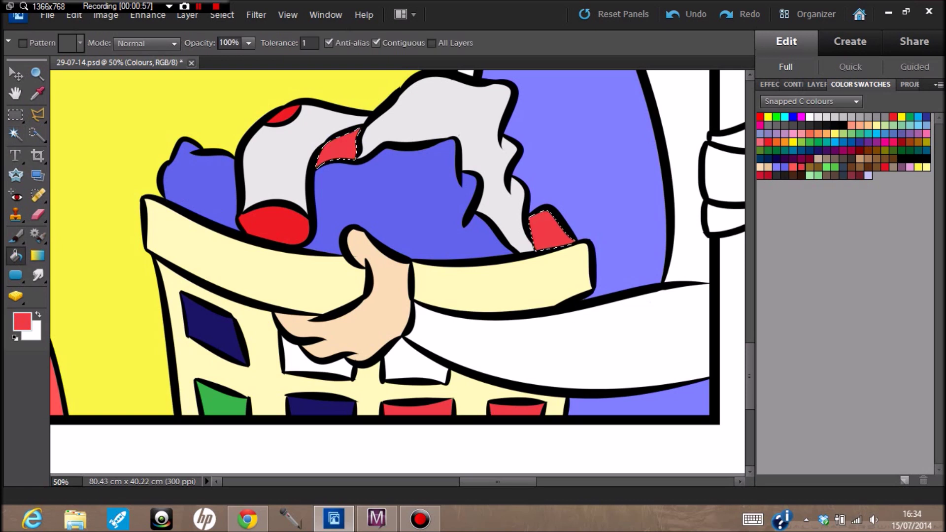
key(m)
click(340, 147)
Brush fold shading at 30 px in darker grey on the rear garment and darker violet-blue on the blue garments
click(827, 118)
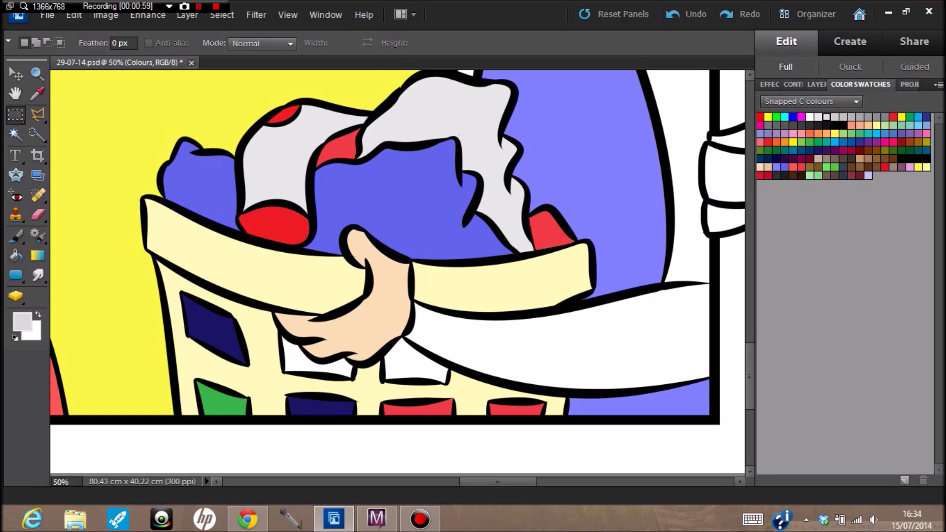
key(b)
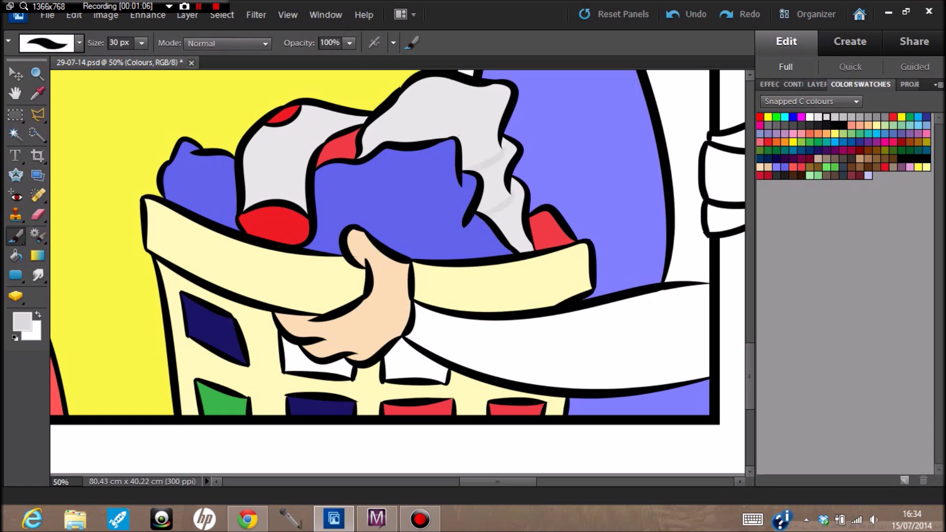
click(785, 168)
click(22, 322)
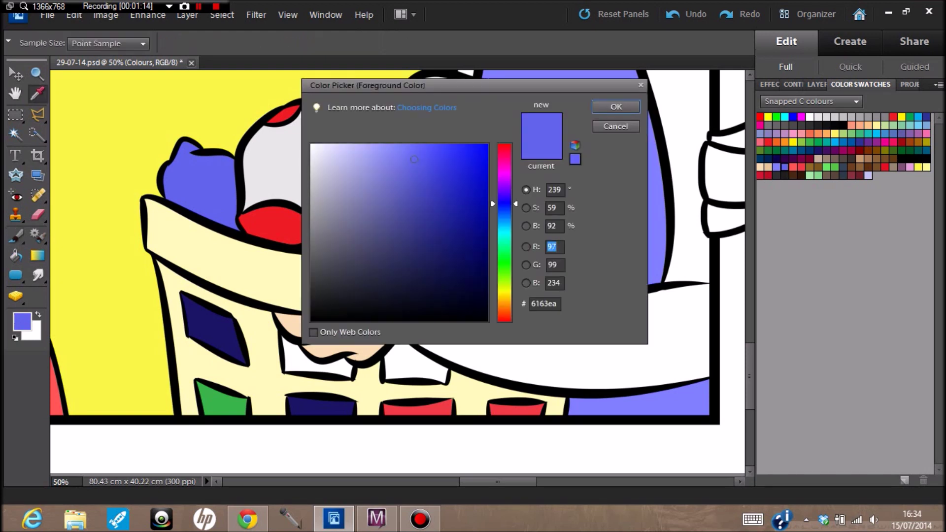
click(616, 106)
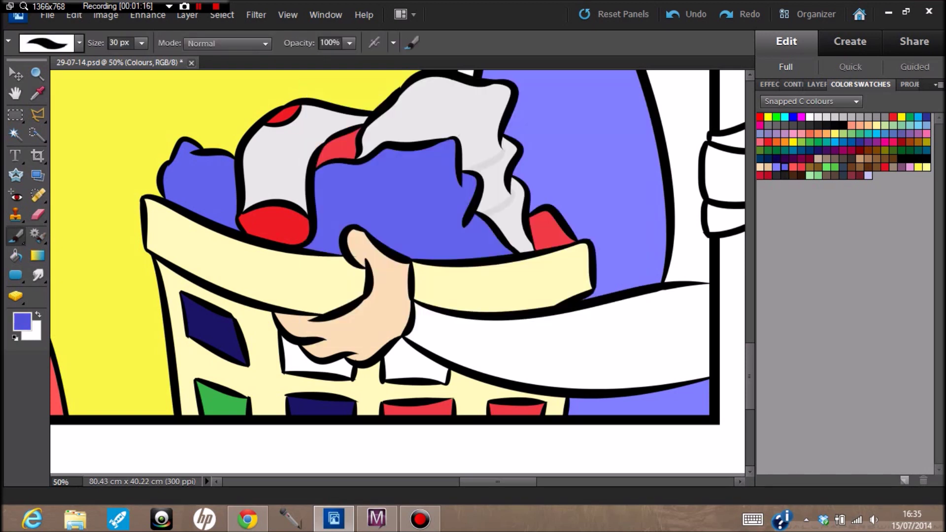
drag(363, 209, 463, 192)
key(ctrl+z)
drag(370, 214, 461, 186)
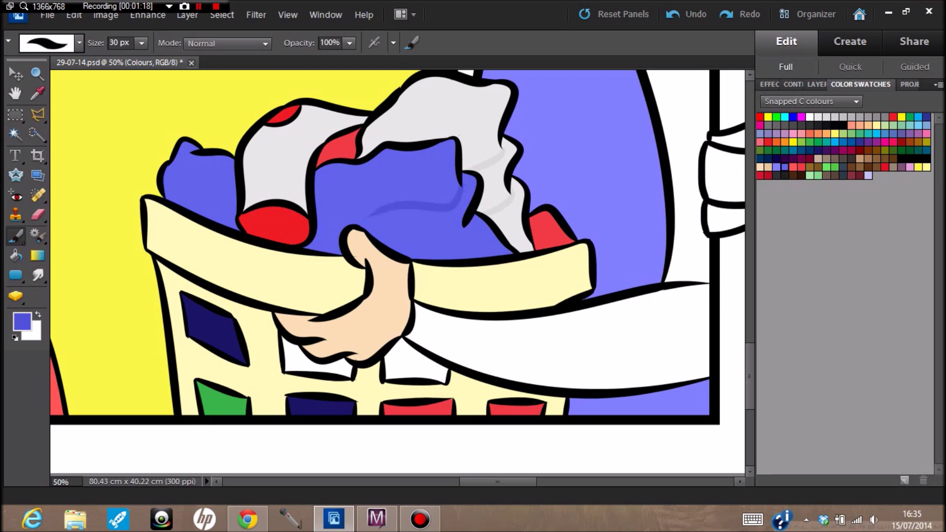
drag(186, 155, 213, 192)
Select the yellow shape at the red-shirted character's waist, expand it by 3 pixels, fill it grey-brown, and deselect
scroll(397, 272, up, 20)
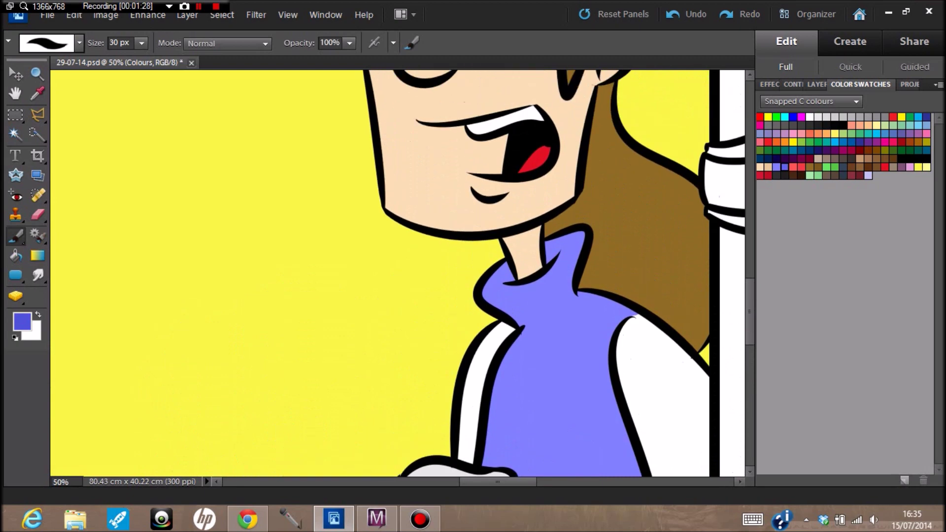
scroll(397, 272, down, 14)
scroll(398, 274, down, 3)
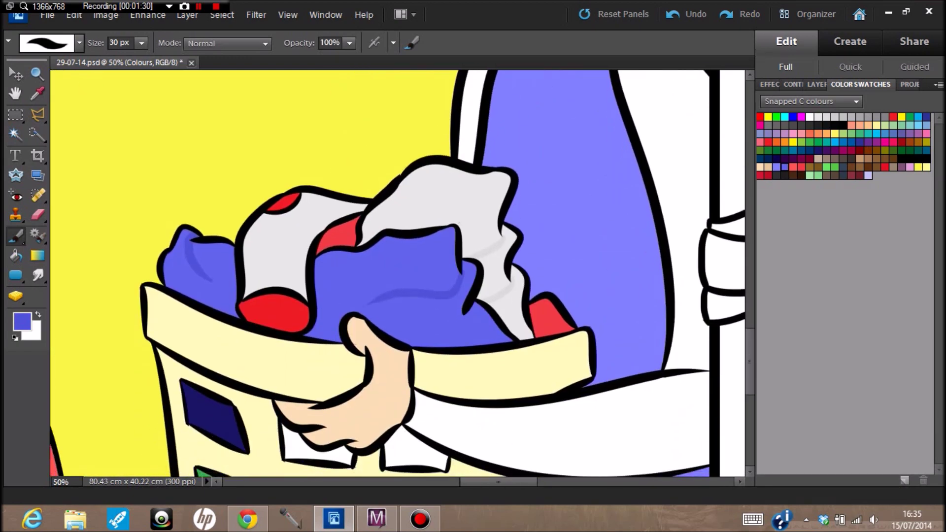
scroll(398, 274, right, 20)
scroll(398, 274, down, 2)
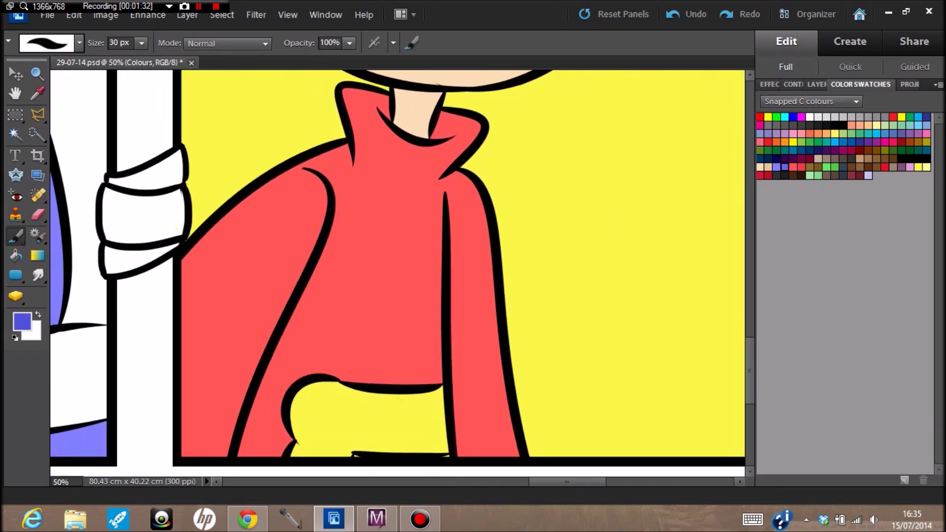
scroll(397, 273, down, 3)
click(15, 134)
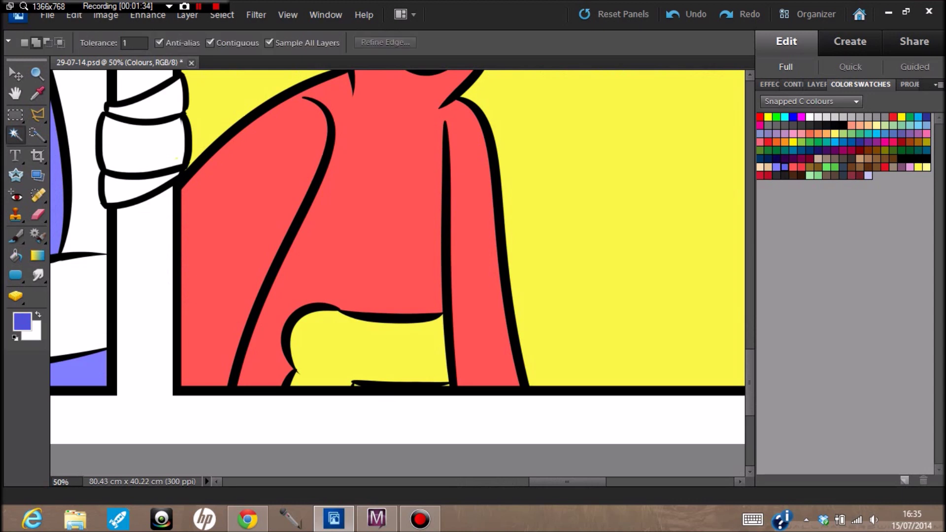
click(370, 349)
click(221, 15)
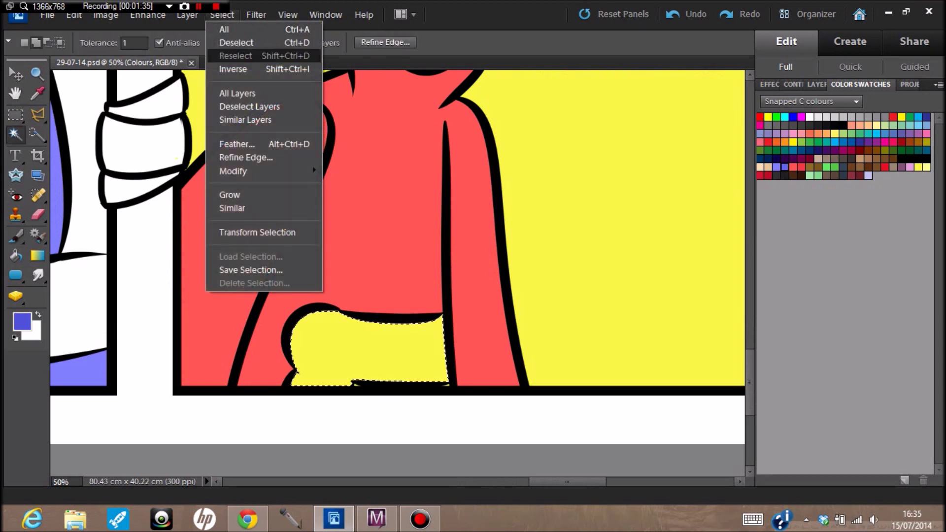
mouse_move(296, 170)
click(175, 196)
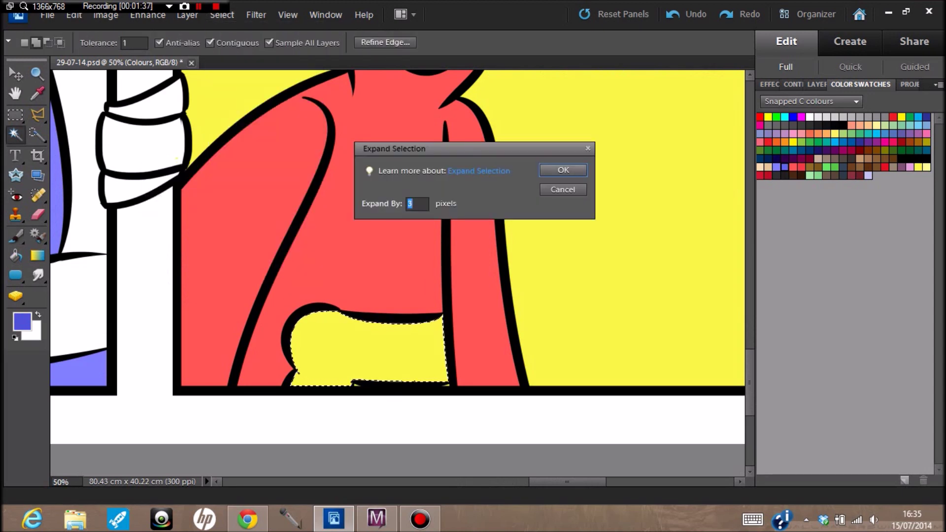
key(Return)
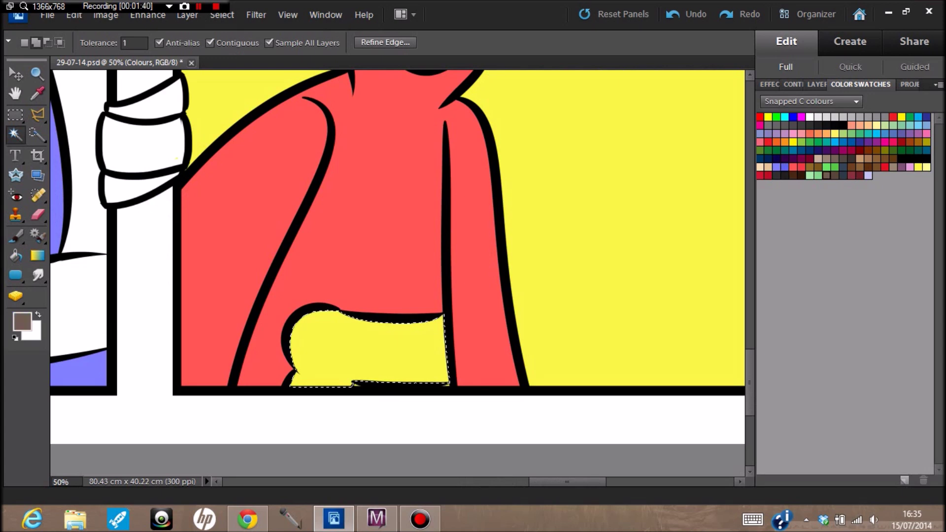
click(15, 255)
click(370, 350)
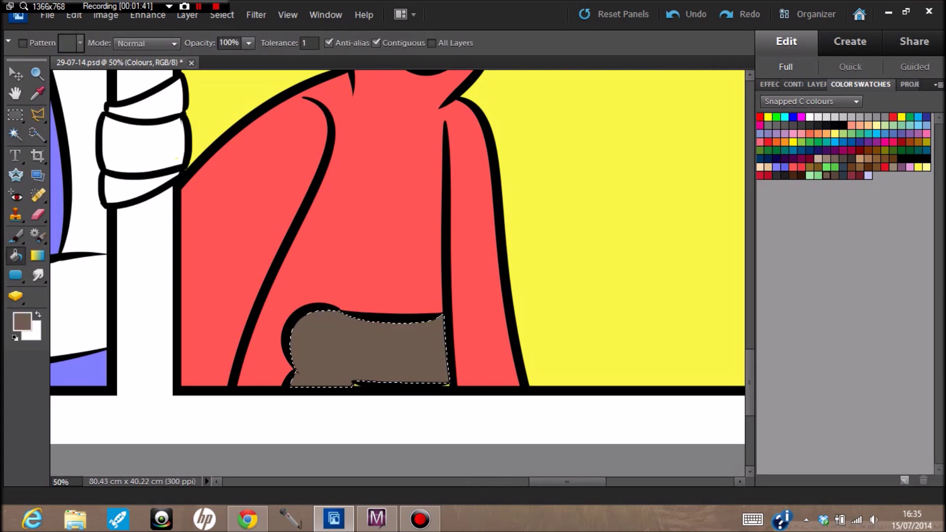
key(m)
key(ctrl+d)
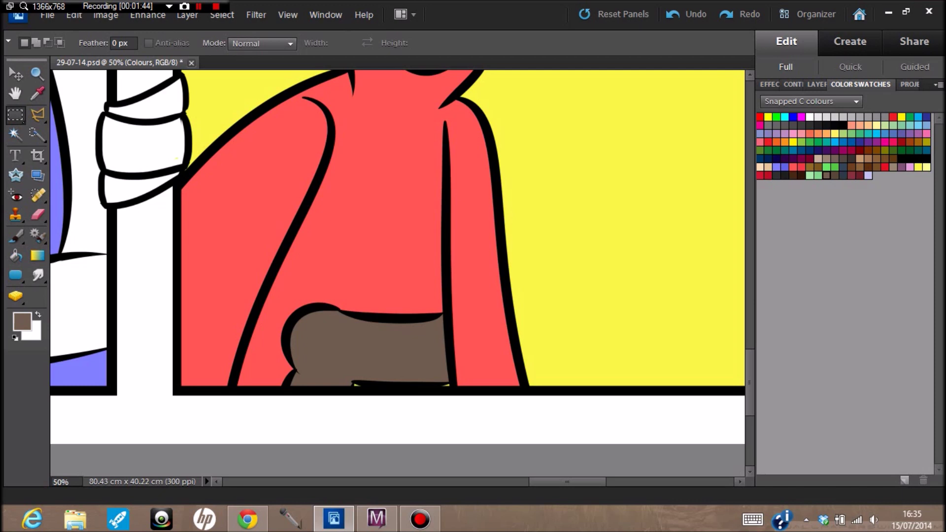
Brush coral red into the yellow slivers below the grey-brown shape and bright red over the black-haired character's tongue
click(794, 167)
key(b)
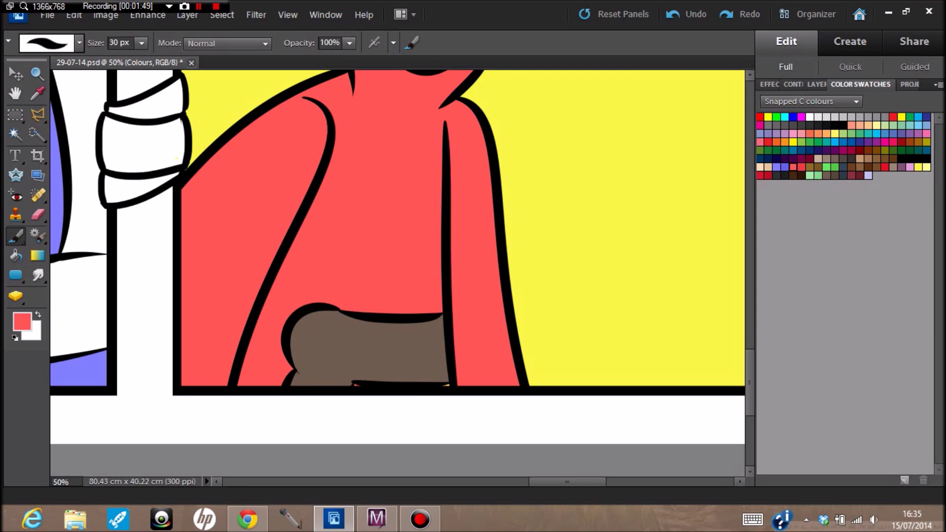
scroll(398, 263, up, 8)
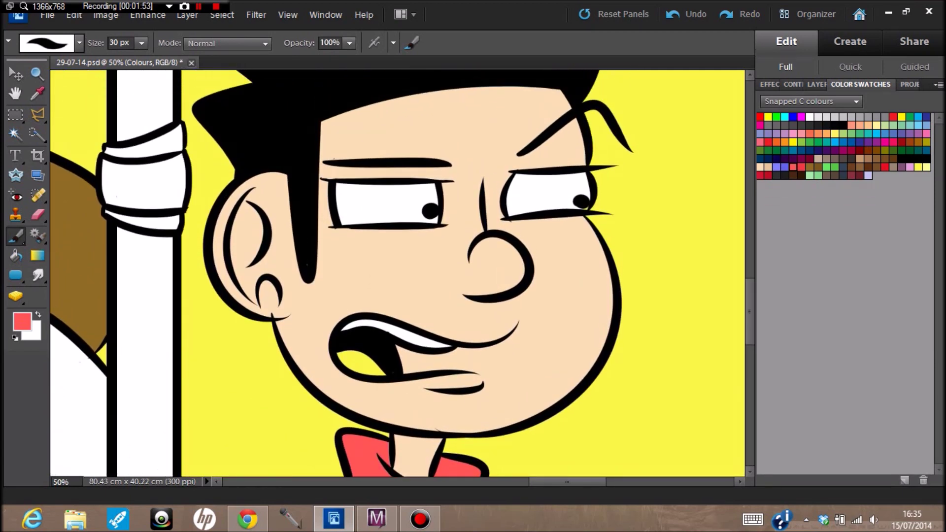
click(885, 168)
drag(345, 354, 368, 371)
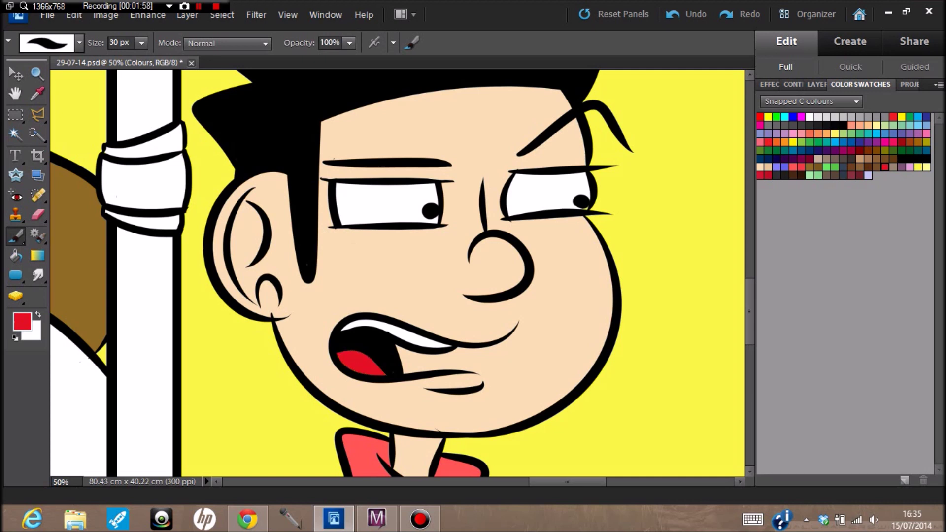
Brush white at 30 px along the gaps in both eye outlines of the brown-haired character in the last panel
key(d)
scroll(403, 274, up, 5)
scroll(397, 274, right, 10)
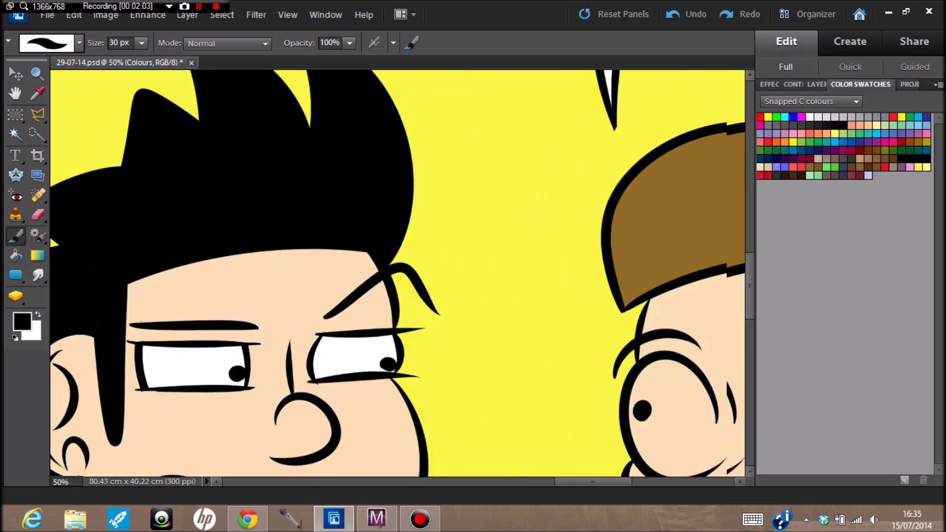
scroll(403, 273, down, 5)
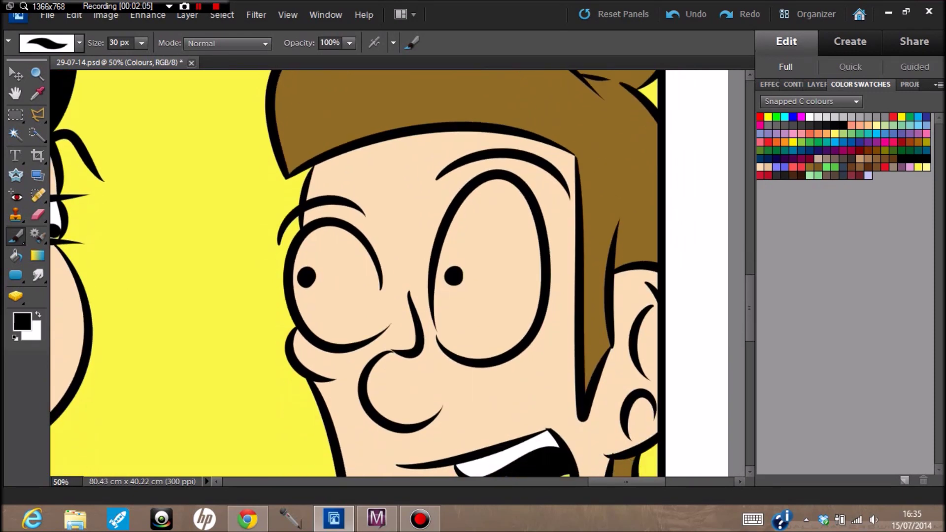
click(810, 118)
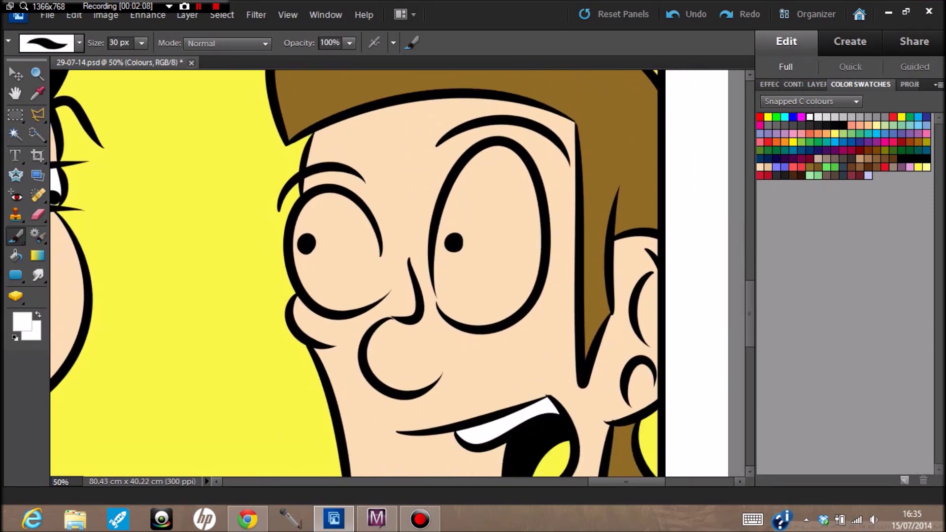
drag(437, 268, 451, 311)
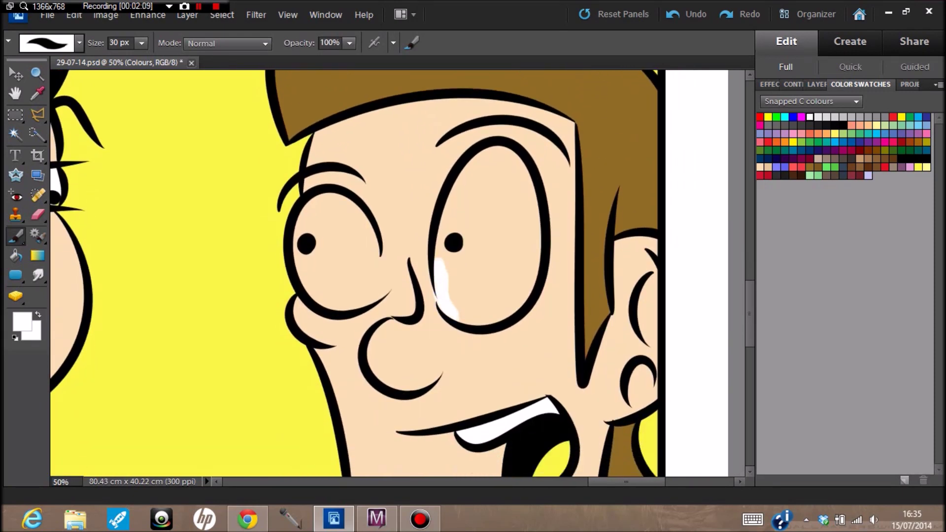
drag(373, 235, 375, 265)
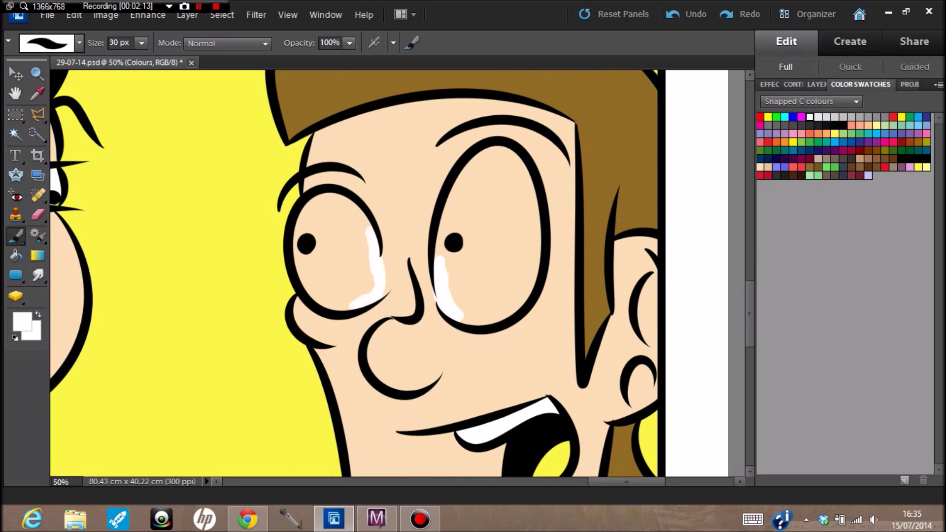
Fill the remaining skin-coloured interiors of the brown-haired character's two eyes with white
key(k)
click(340, 266)
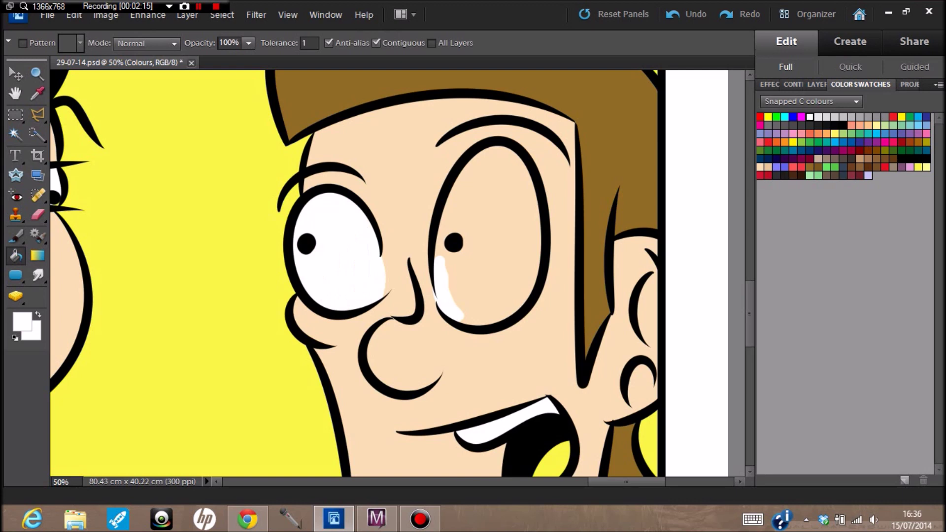
click(488, 236)
Brush bright red over the yellow tongue in the brown-haired character's open mouth in the last panel
key(b)
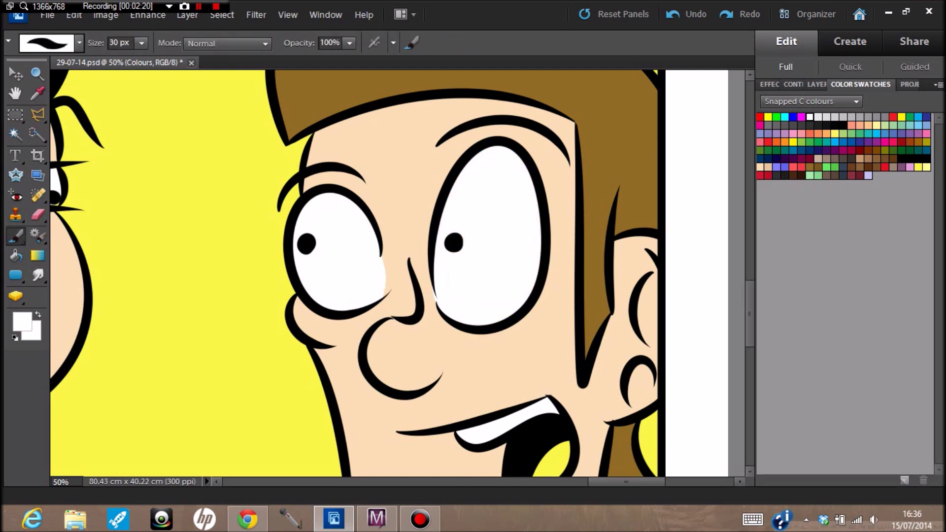
scroll(403, 274, down, 3)
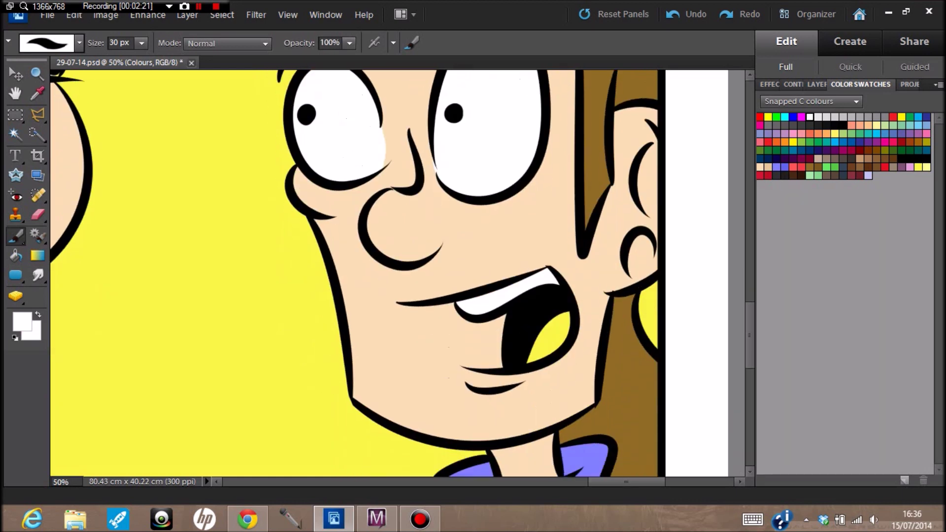
click(885, 167)
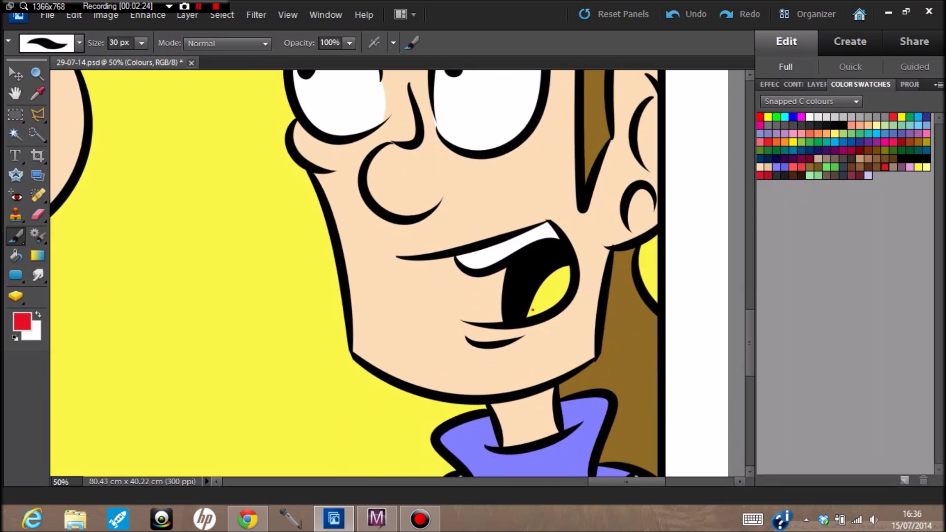
mouse_move(533, 310)
mouse_down()
mouse_move(561, 291)
mouse_move(567, 269)
mouse_move(542, 290)
mouse_up()
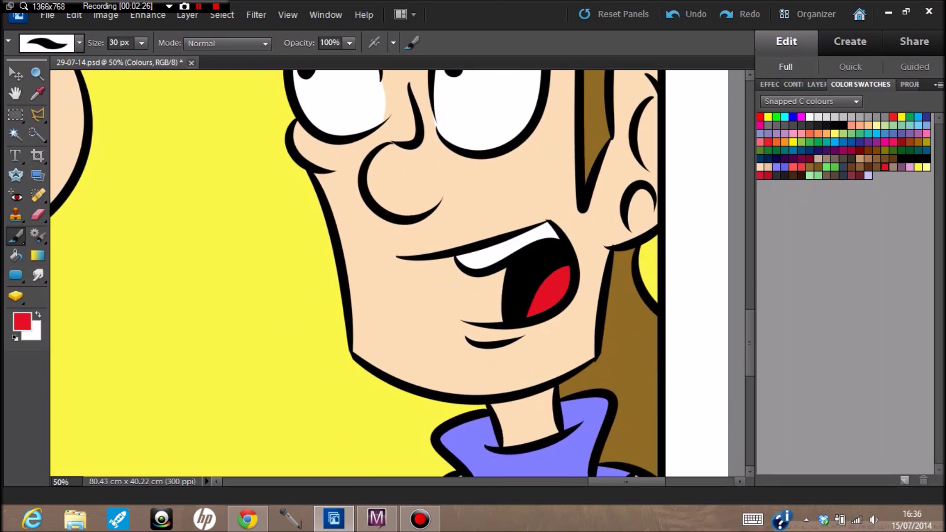
Examine the brown-haired character's torso in the last panel, then the whole three-panel strip
scroll(403, 274, down, 6)
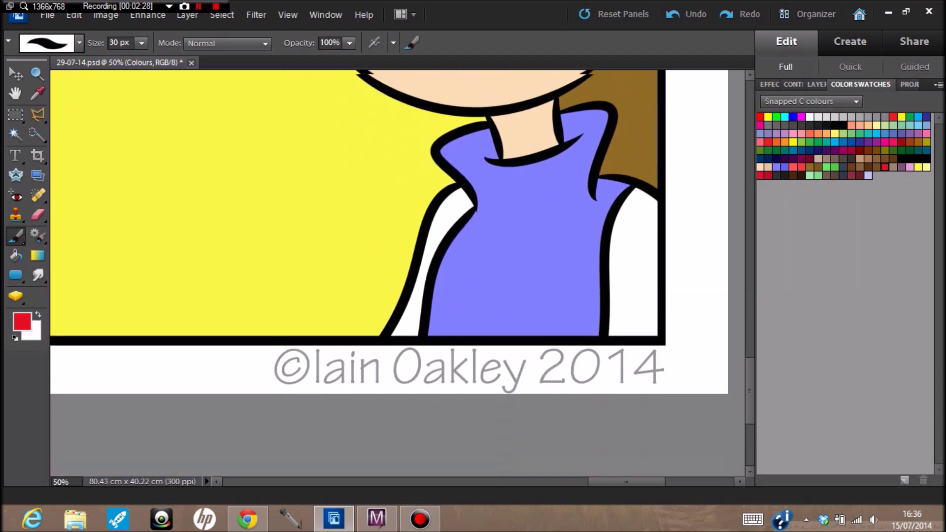
scroll(404, 273, up, 3)
click(38, 74)
click(36, 43)
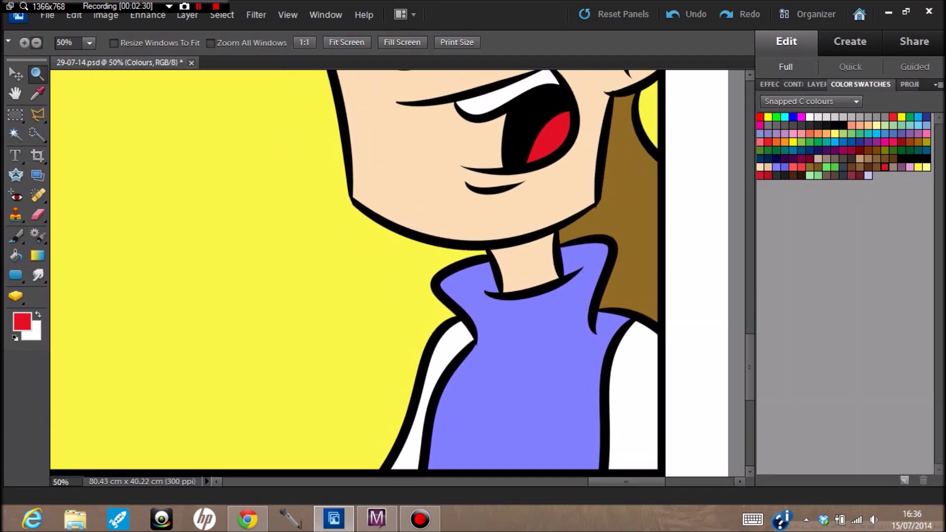
click(548, 346)
click(472, 307)
key(ctrl+minus)
key(ctrl+minus)
key(ctrl+minus)
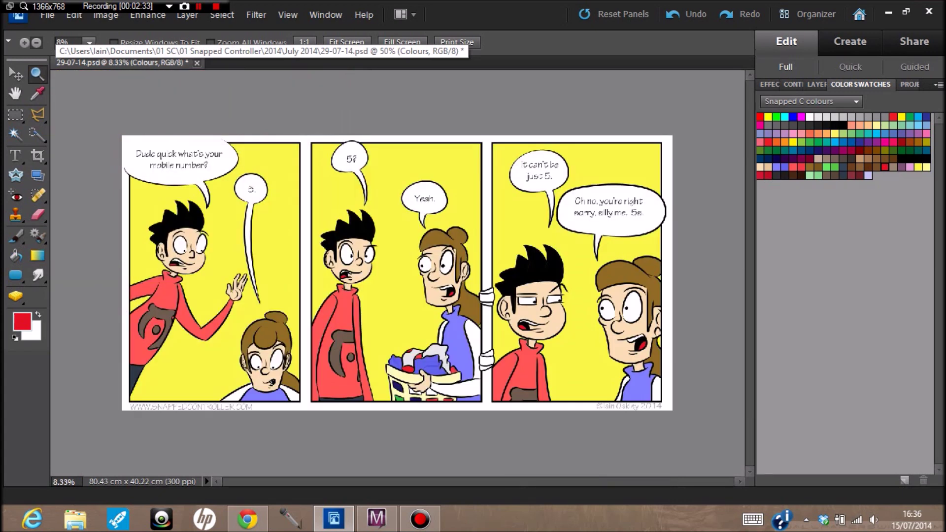
Draw a four-sided polygonal lasso selection across the first panel, enclosing most of both characters, with 0 px feather
click(37, 115)
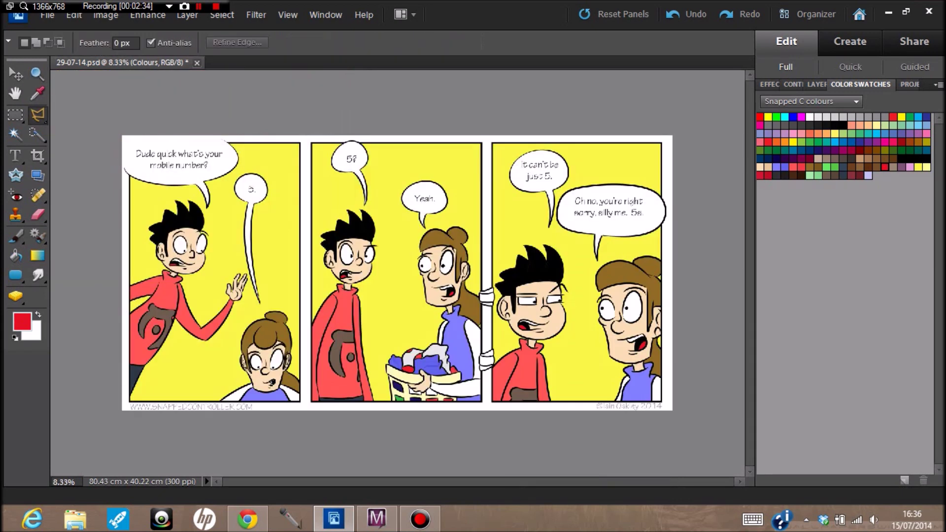
click(145, 253)
click(289, 140)
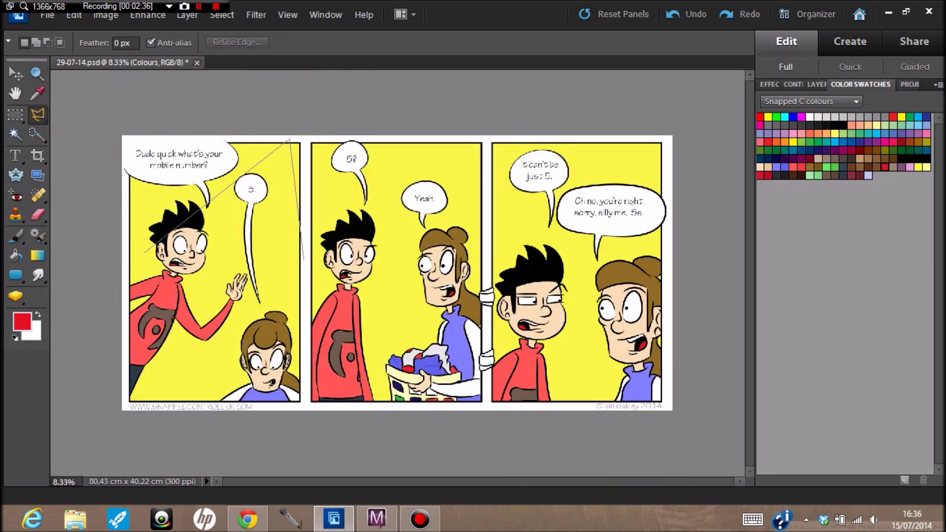
click(303, 348)
click(172, 438)
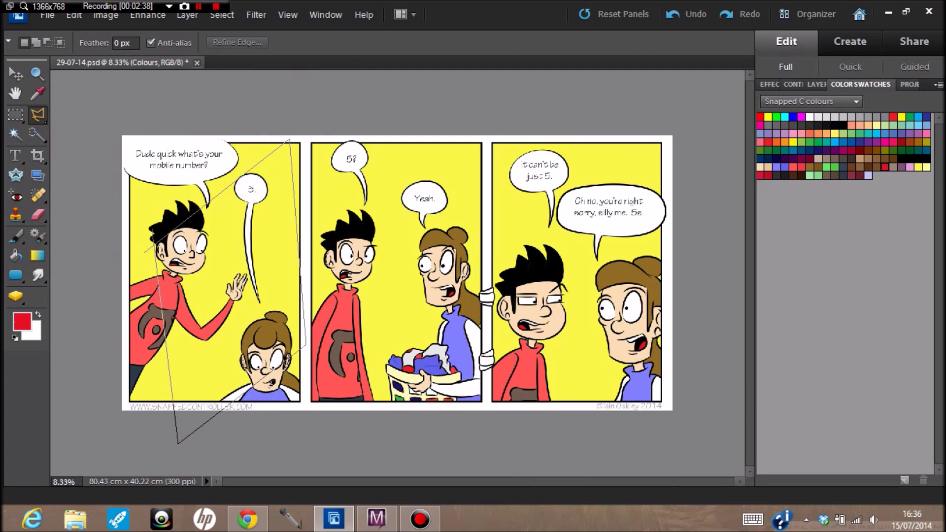
click(145, 253)
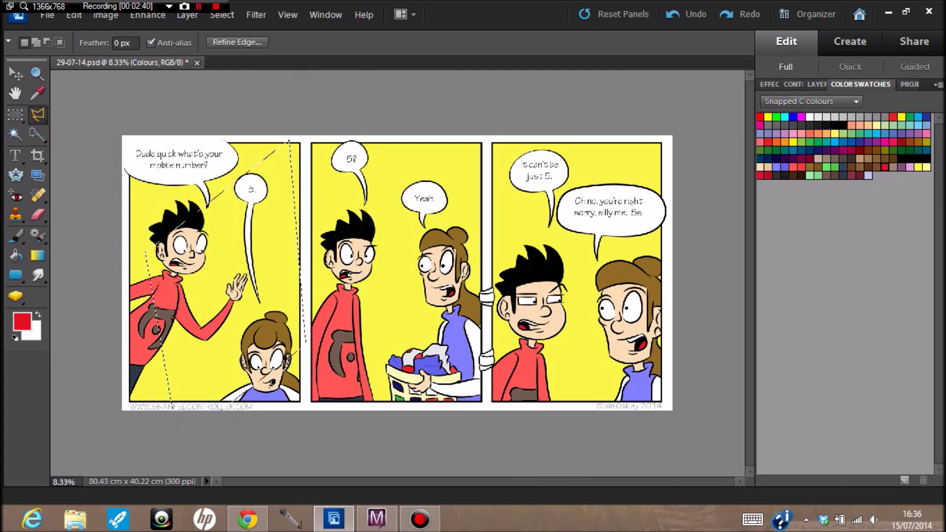